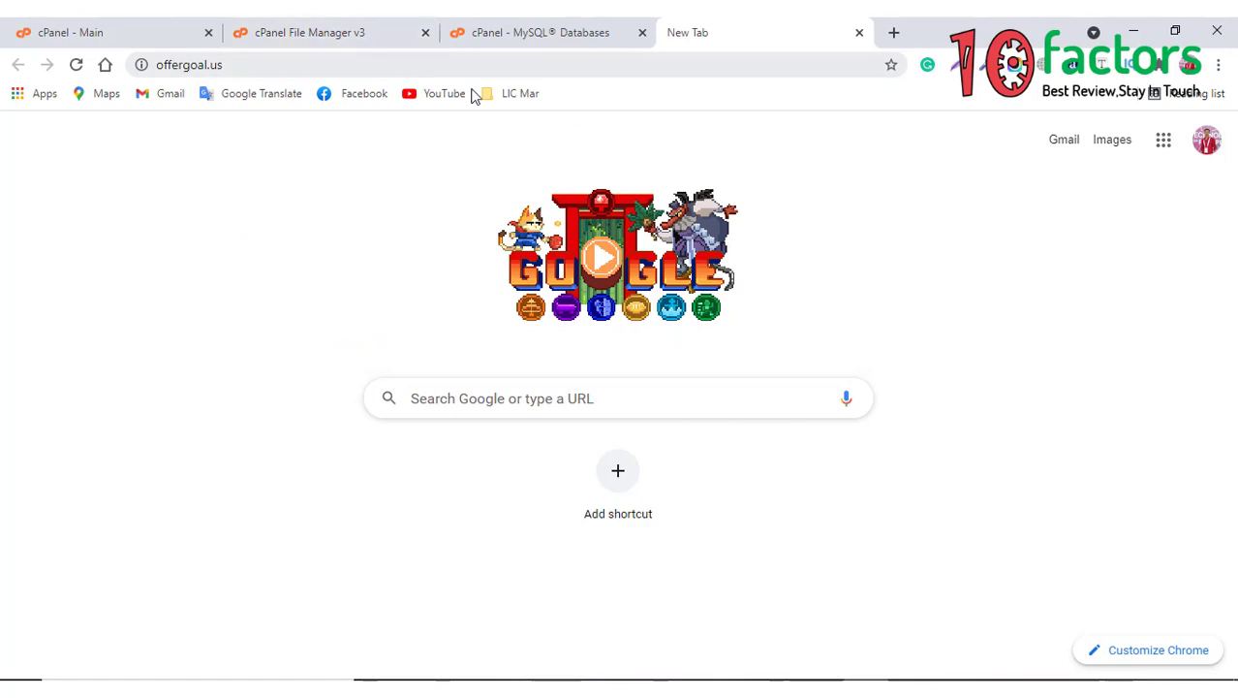
# - Load offergoal.us to see its empty Index of / listing, then return to the cPanel dashboard
pyautogui.press('Return')
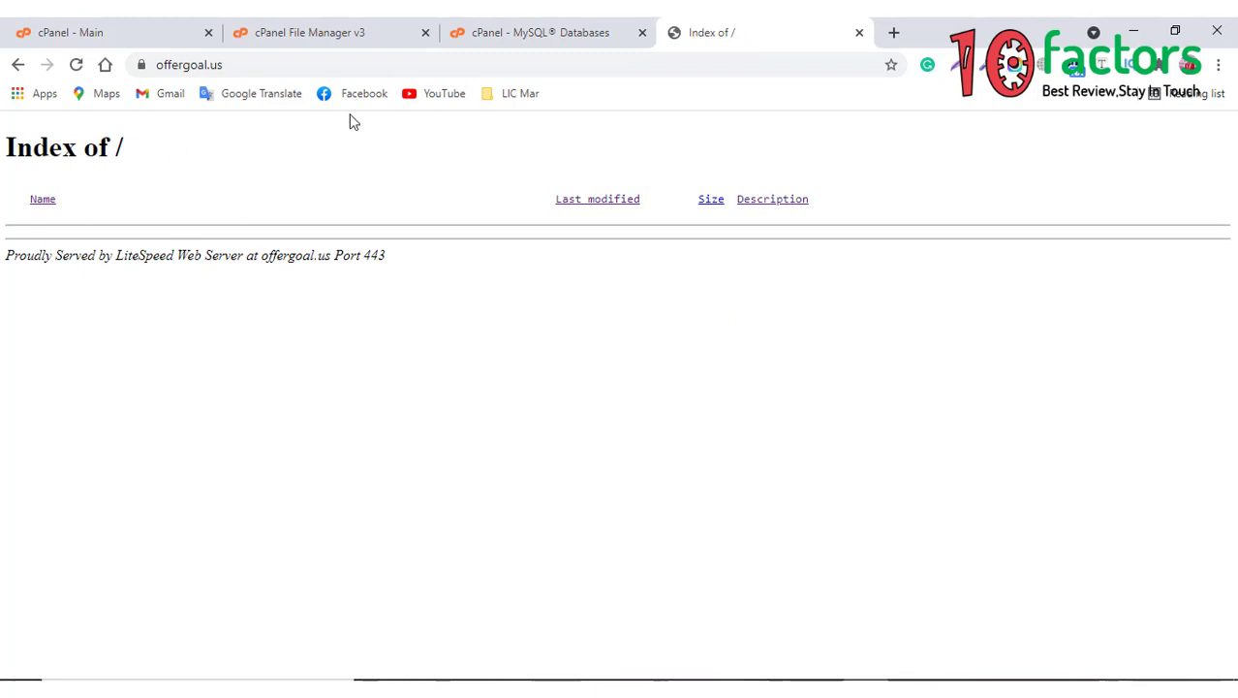
pyautogui.click(249, 65)
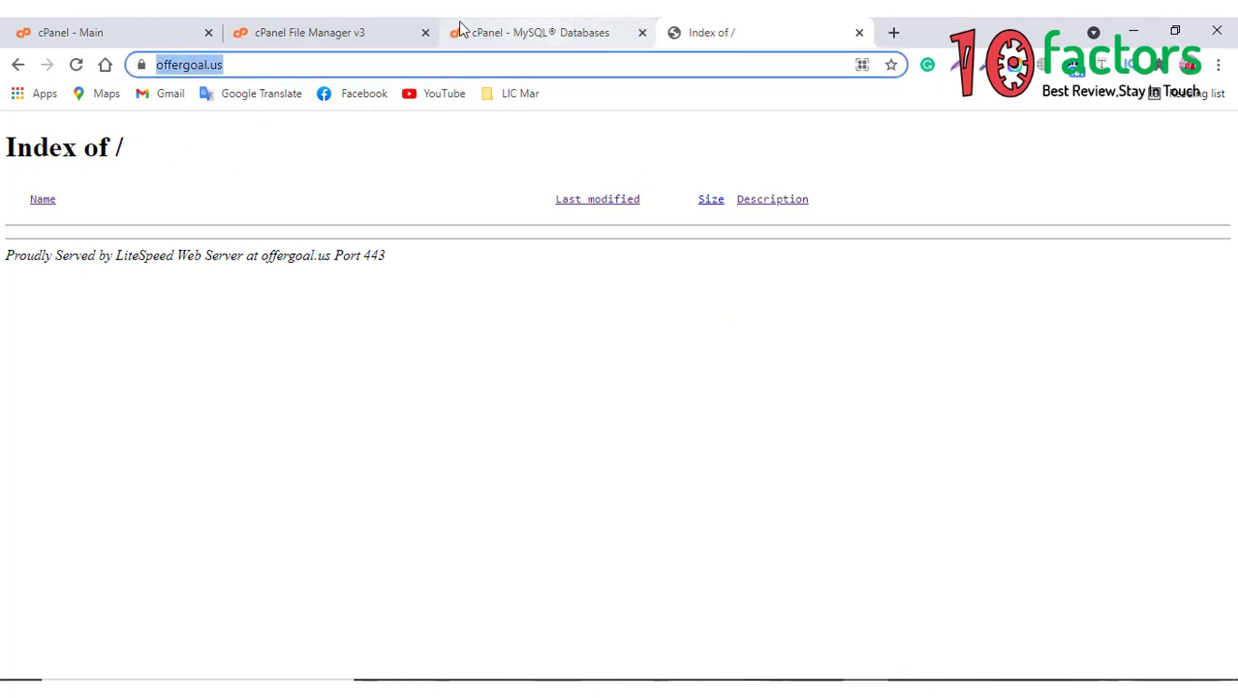
pyautogui.click(72, 29)
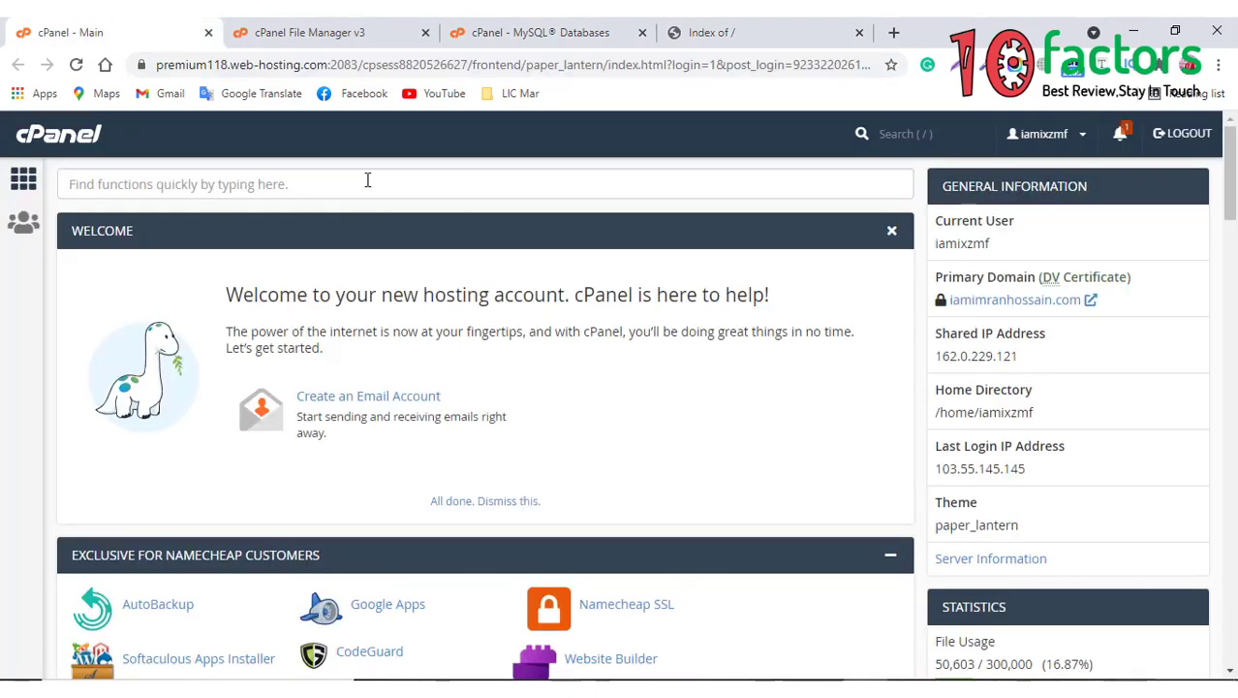
# - Search Google for 'namecheap' in a new tab
pyautogui.click(897, 32)
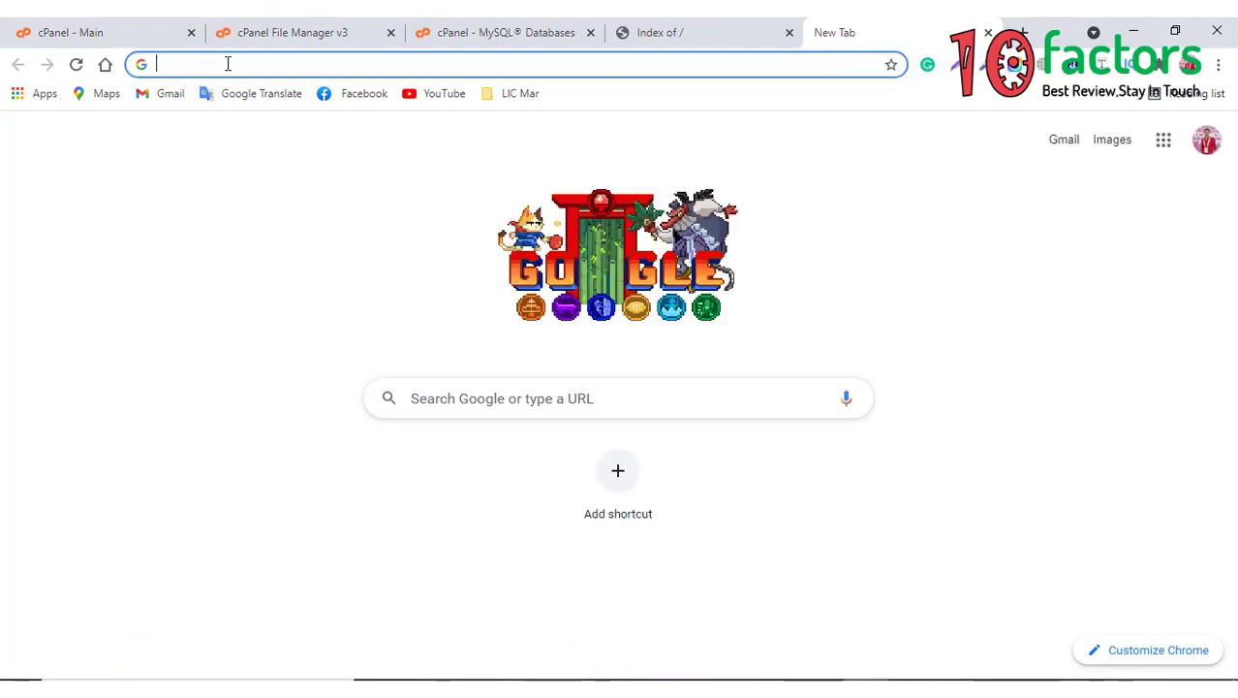
pyautogui.write('n')
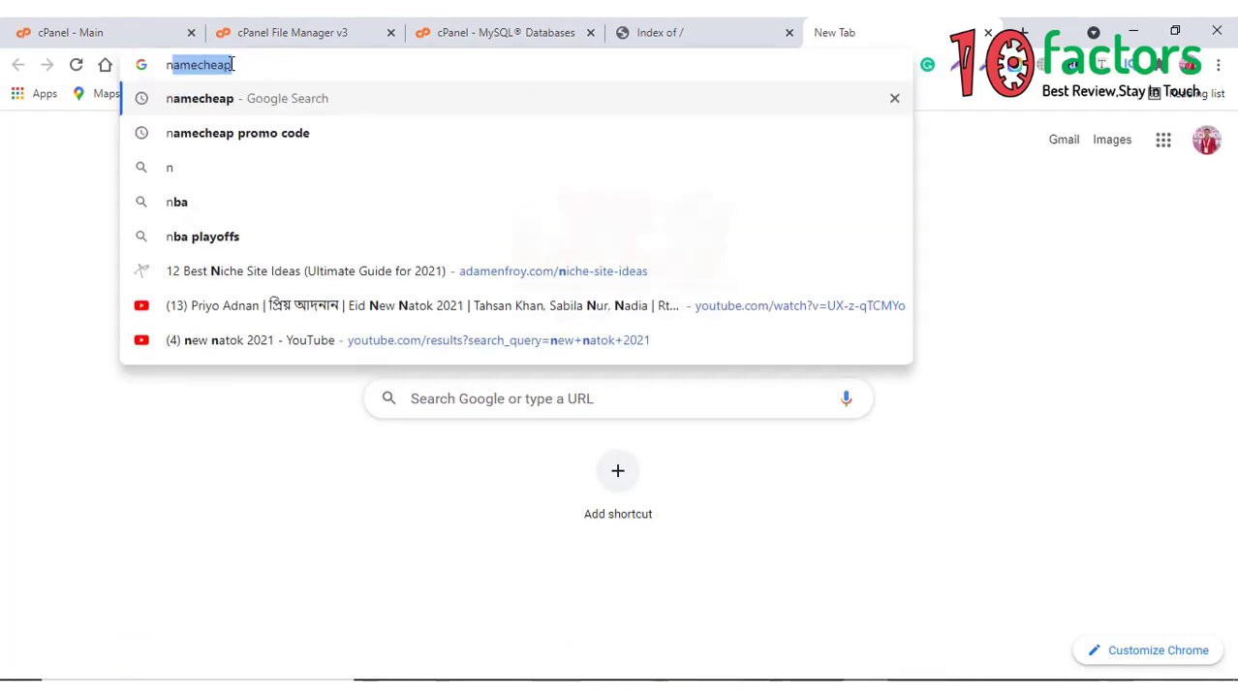
pyautogui.press('Return')
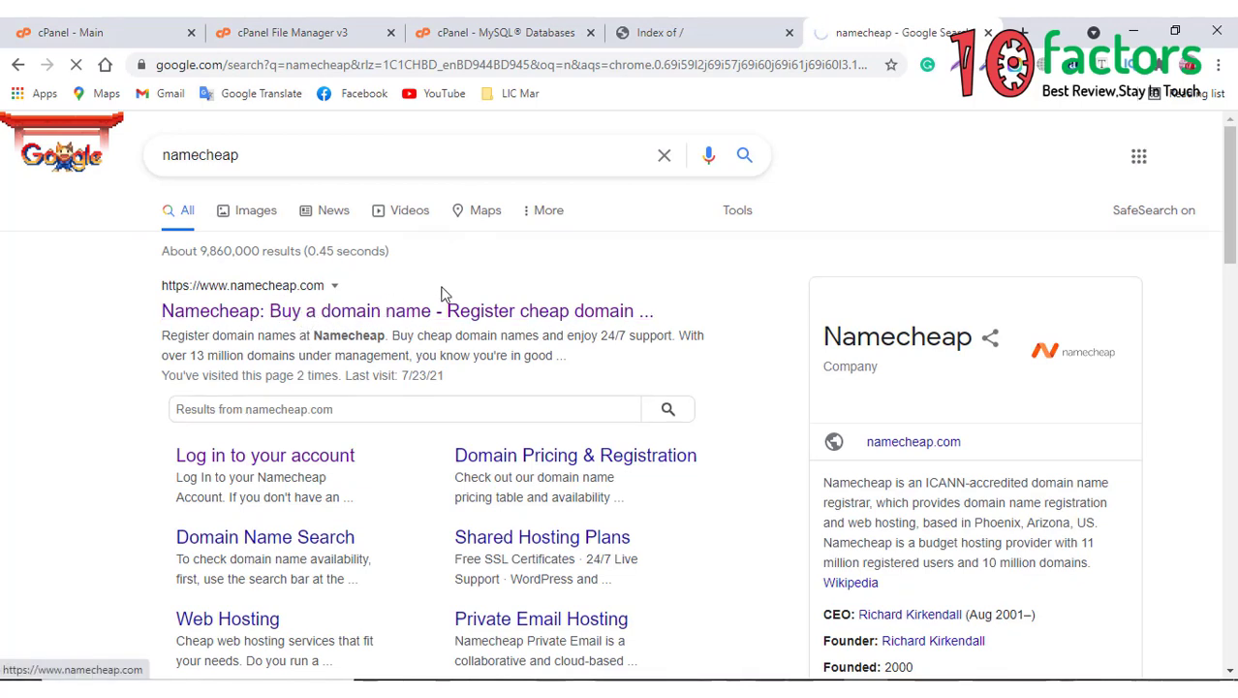
# - Open the Namecheap homepage from the Google results and look over its domain search page
pyautogui.click(365, 314)
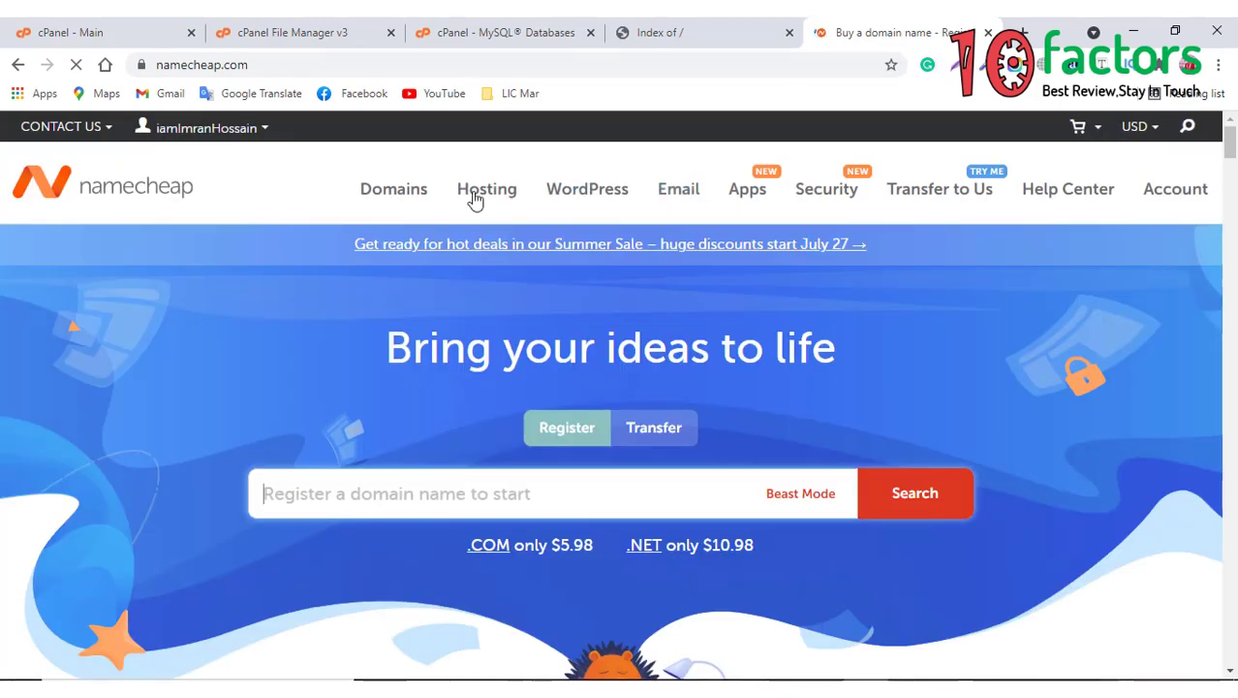
pyautogui.moveTo(390, 194)
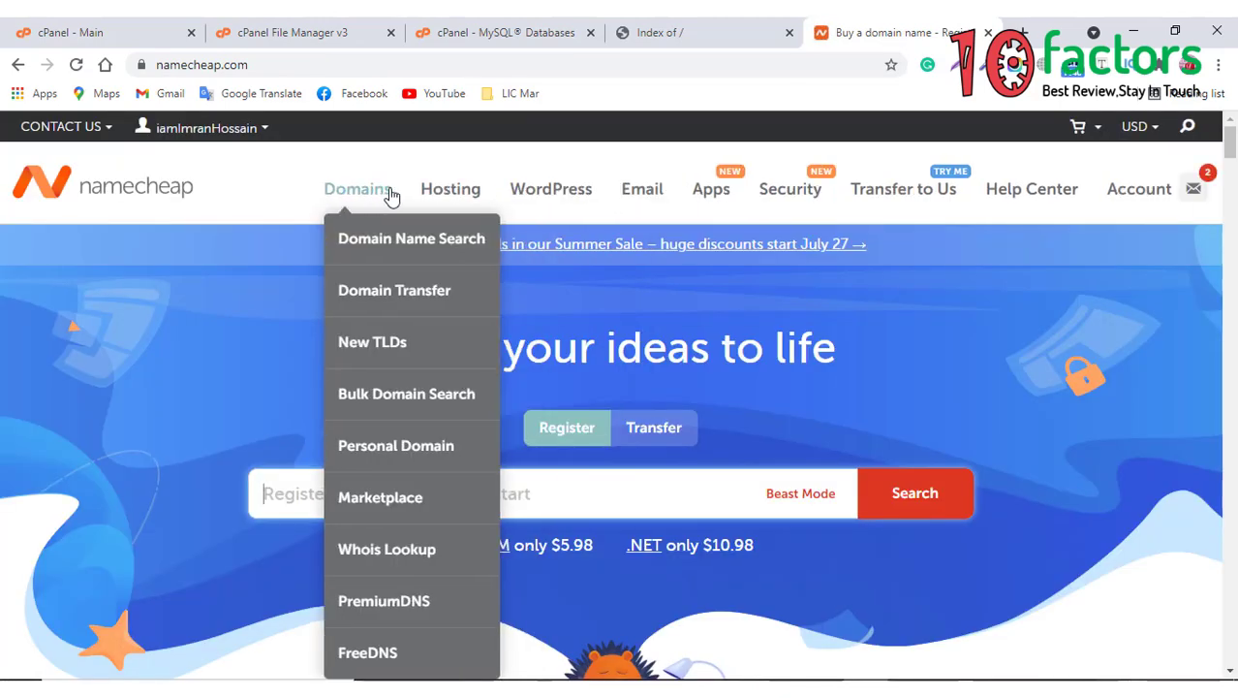
pyautogui.moveTo(444, 191)
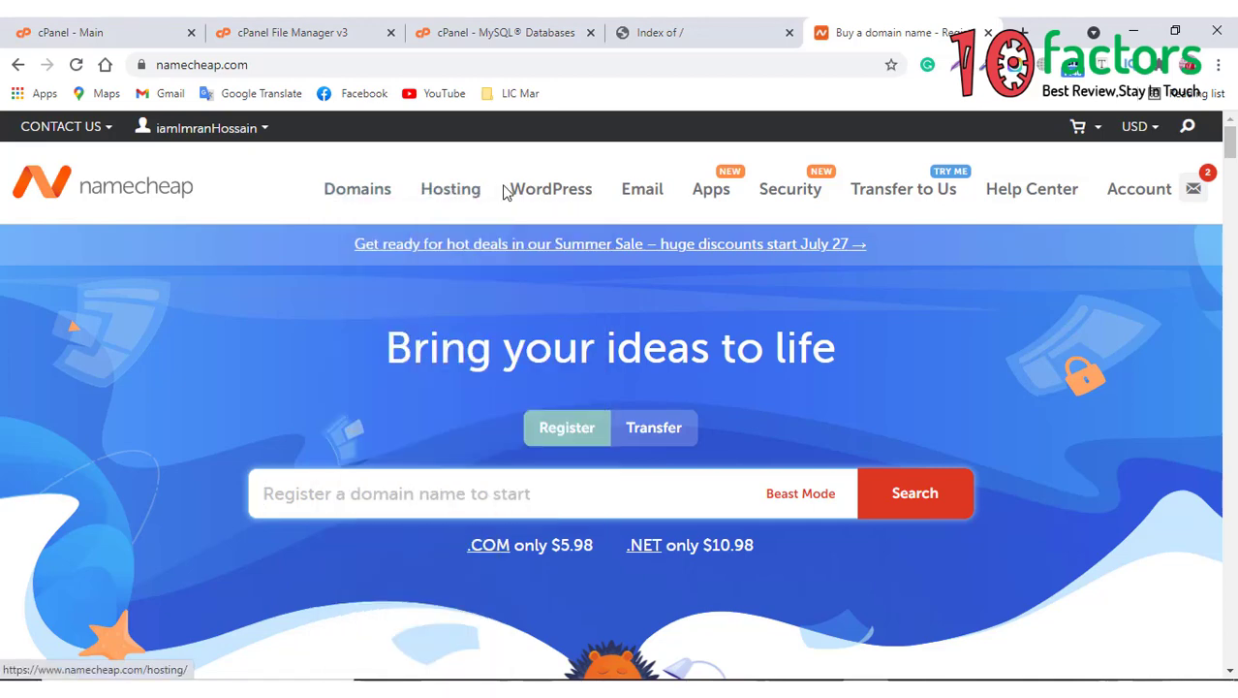
pyautogui.scroll(-3, 879, 256)
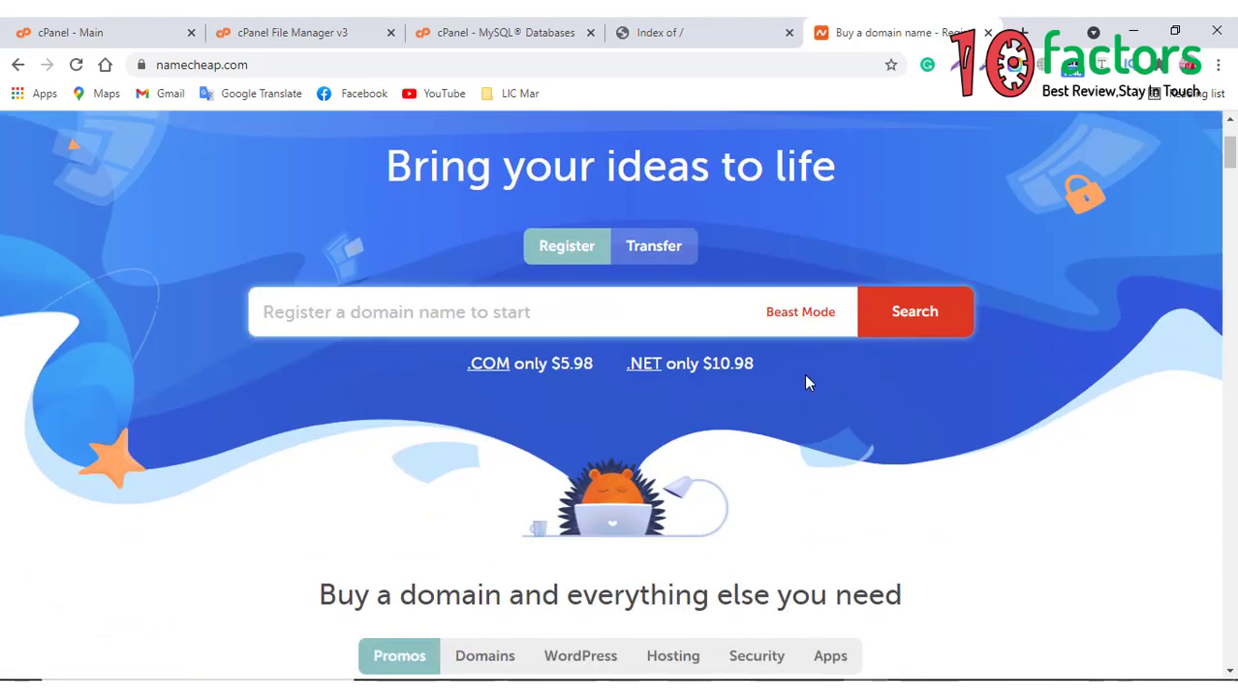
pyautogui.scroll(3, 805, 373)
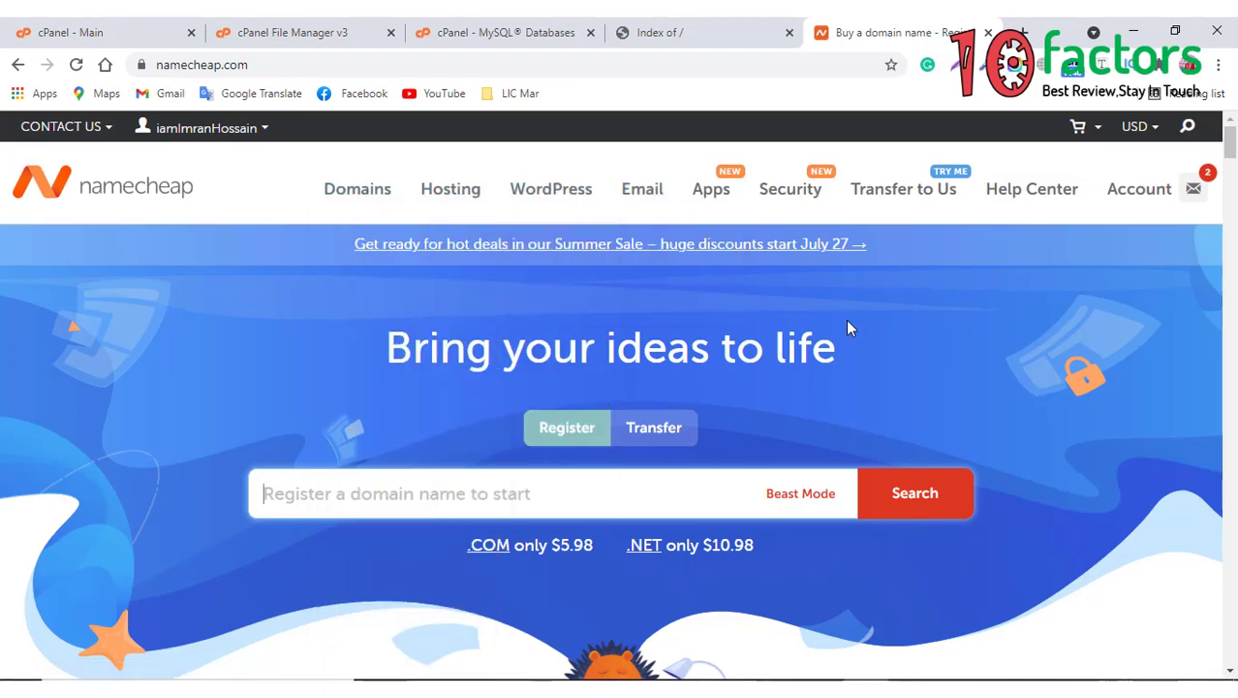
pyautogui.scroll(-3, 848, 318)
pyautogui.scroll(3, 843, 512)
pyautogui.scroll(1, 926, 449)
# - Inspect the offergoal.us page's address and its Index of / heading
pyautogui.click(700, 25)
pyautogui.click(288, 66)
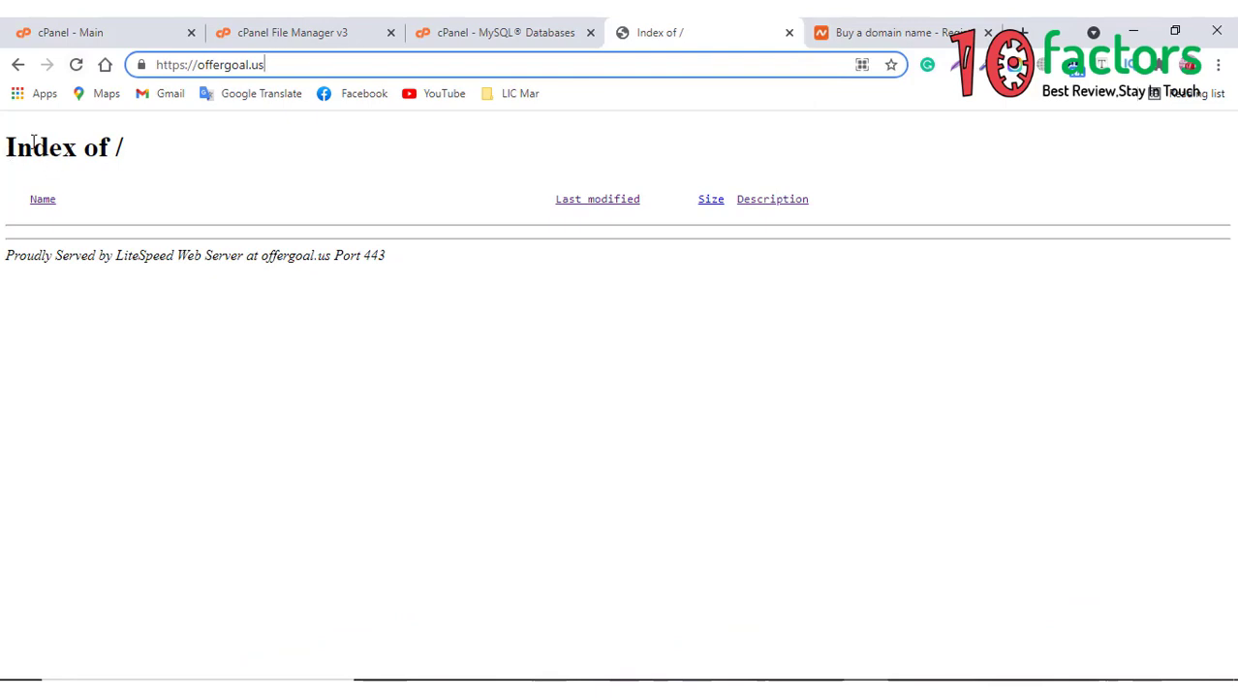
pyautogui.moveTo(17, 141); pyautogui.dragTo(143, 146)
pyautogui.click(143, 146)
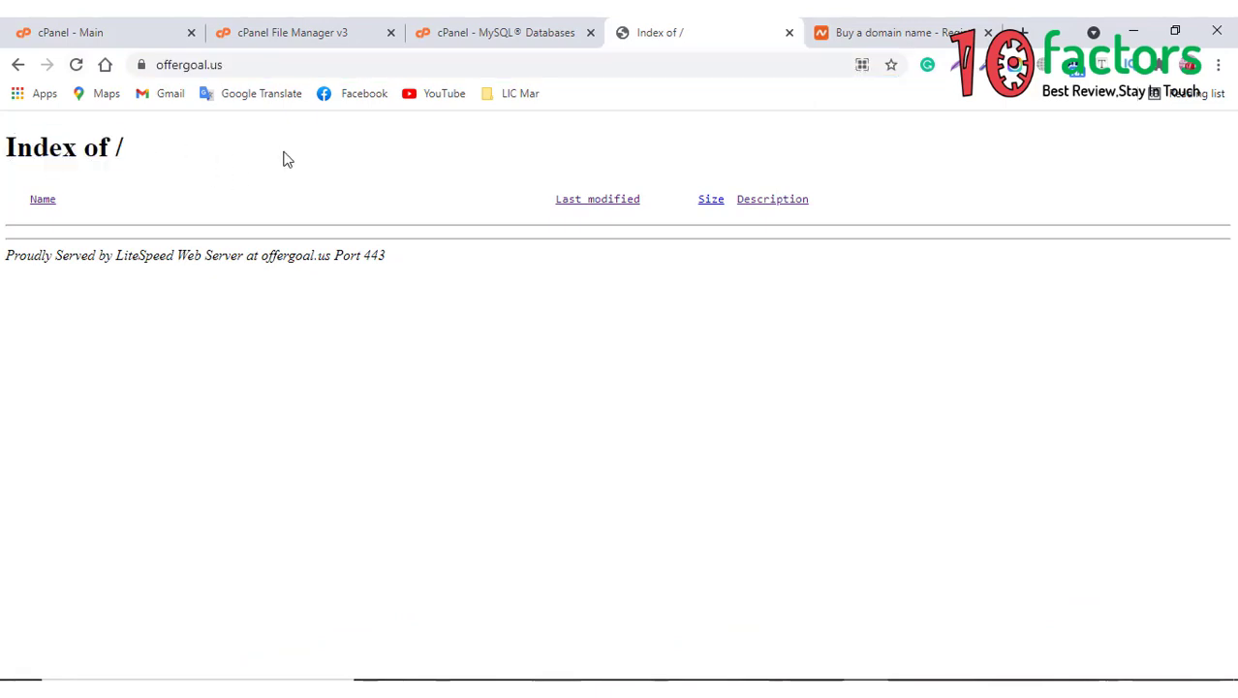
# - Close the Namecheap tab and return to the cPanel main dashboard
pyautogui.click(895, 31)
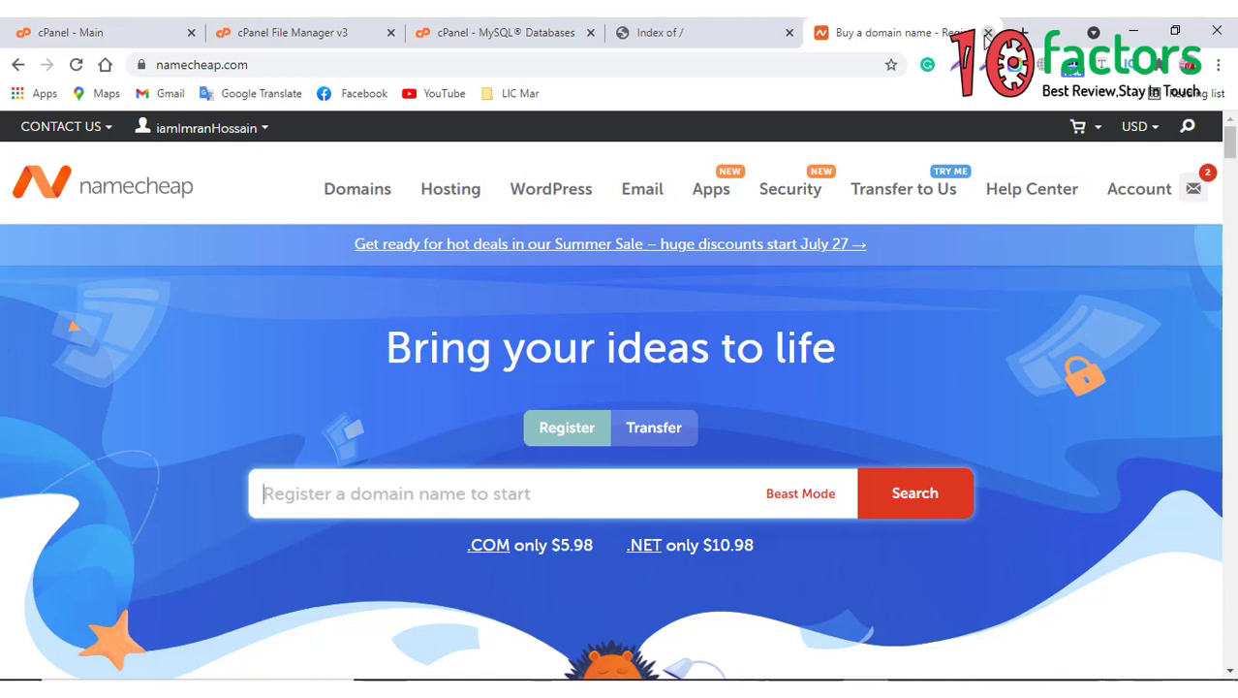
pyautogui.click(988, 33)
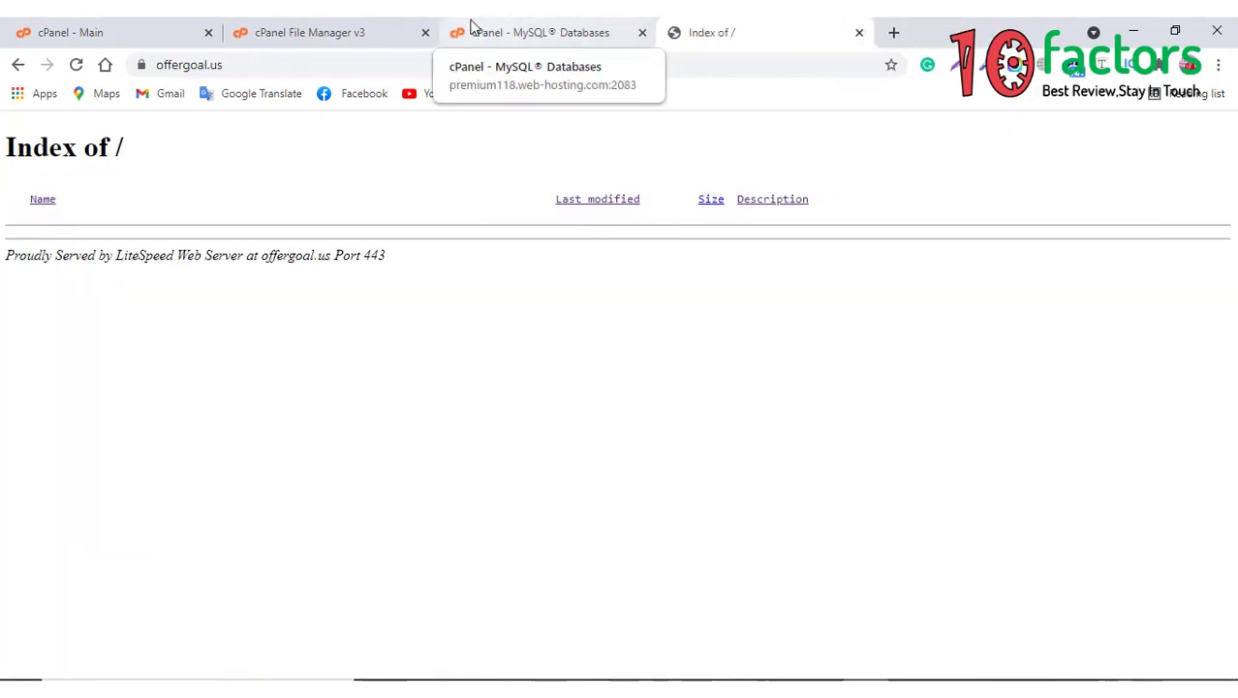
pyautogui.click(72, 24)
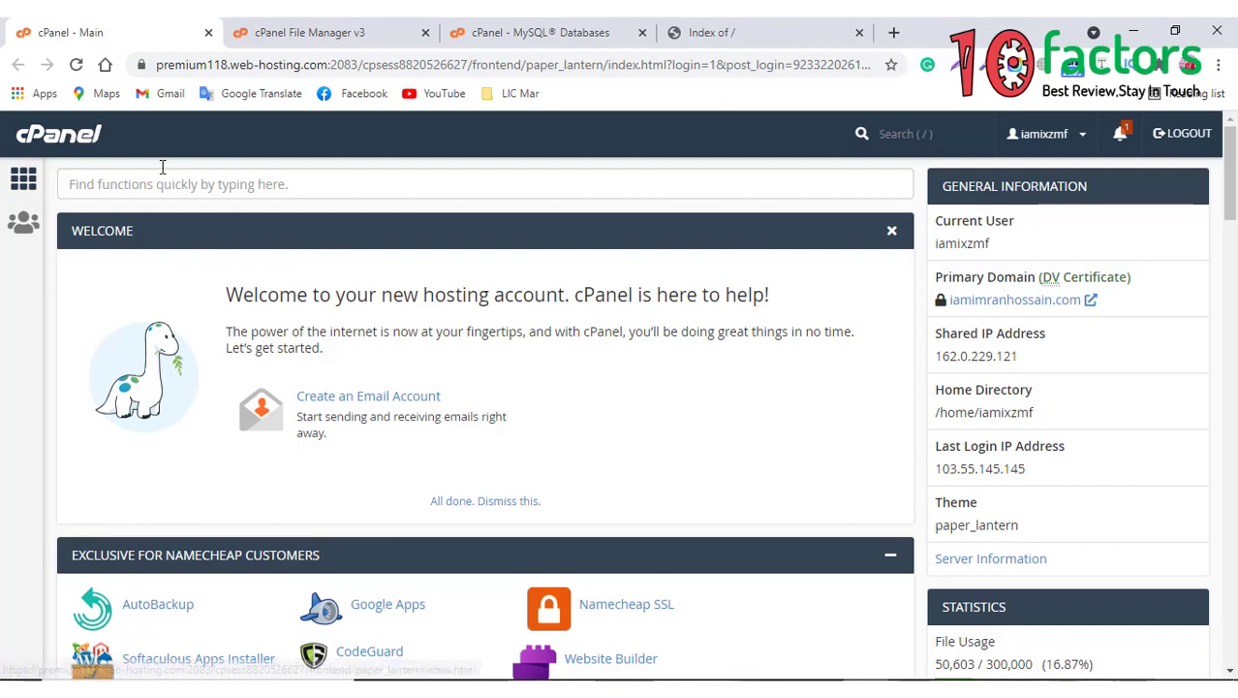
pyautogui.scroll(-2, 433, 560)
pyautogui.scroll(2, 582, 388)
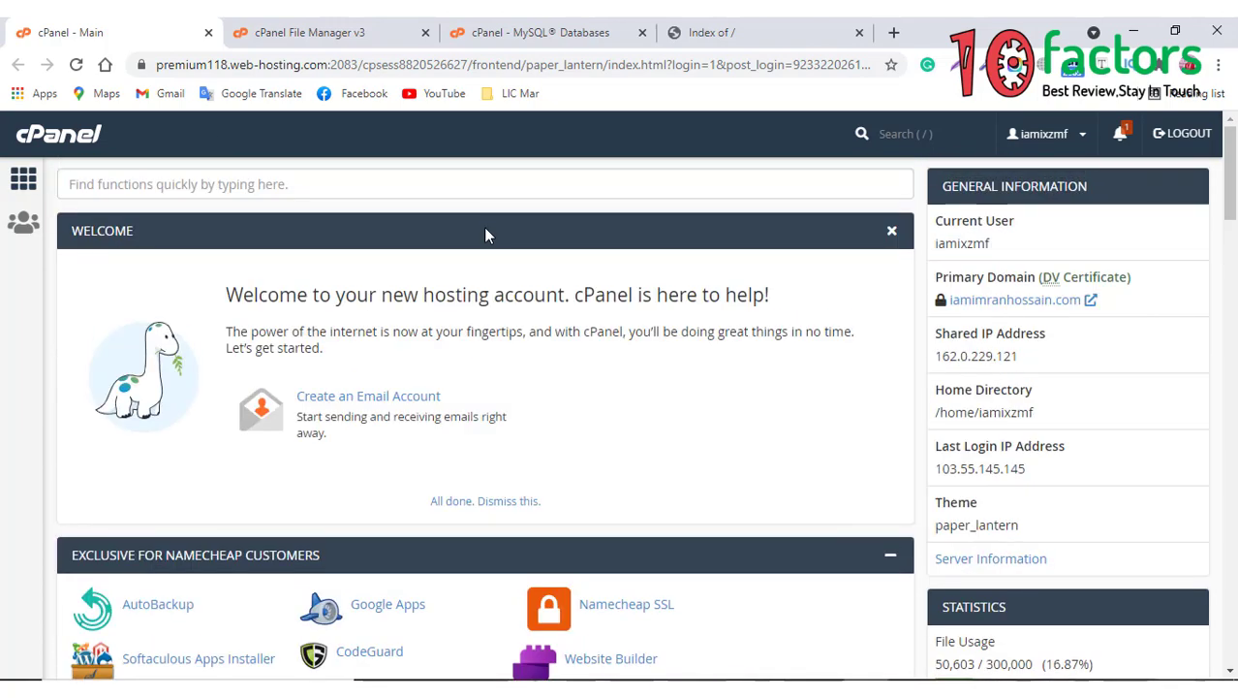
pyautogui.scroll(-8, 718, 274)
pyautogui.scroll(-3, 320, 349)
pyautogui.scroll(10, 370, 421)
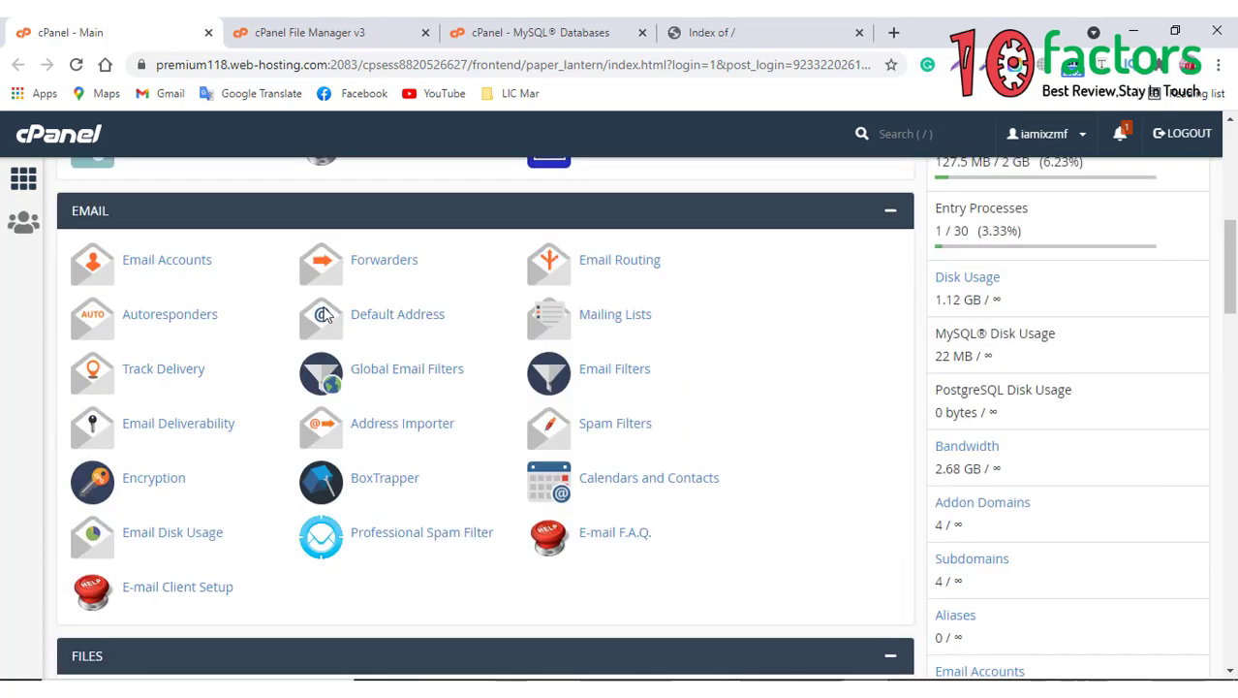
pyautogui.scroll(-10, 288, 291)
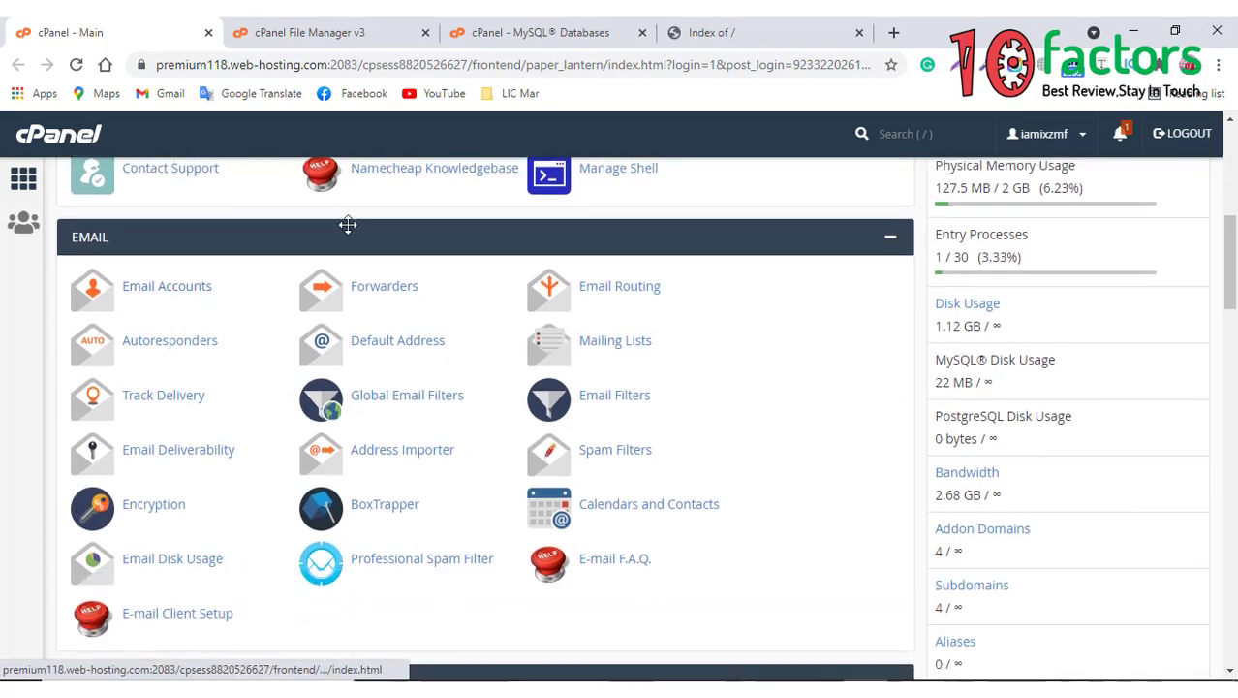
pyautogui.scroll(10, 423, 429)
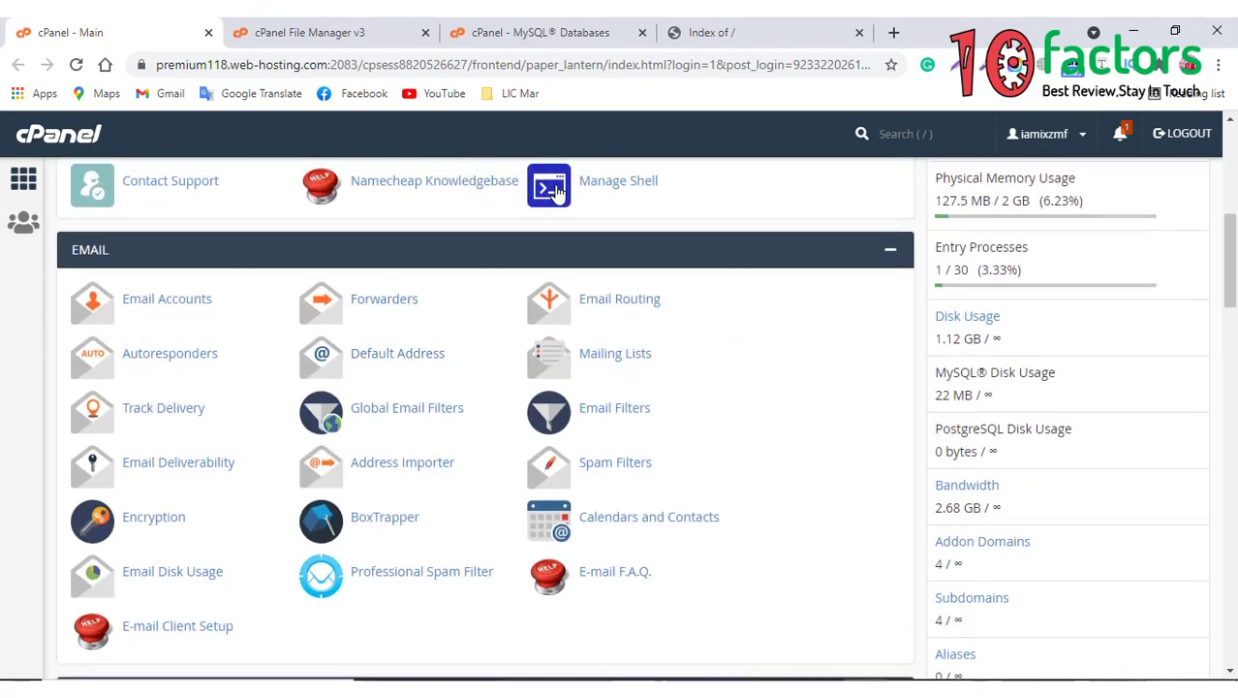
pyautogui.scroll(-10, 463, 252)
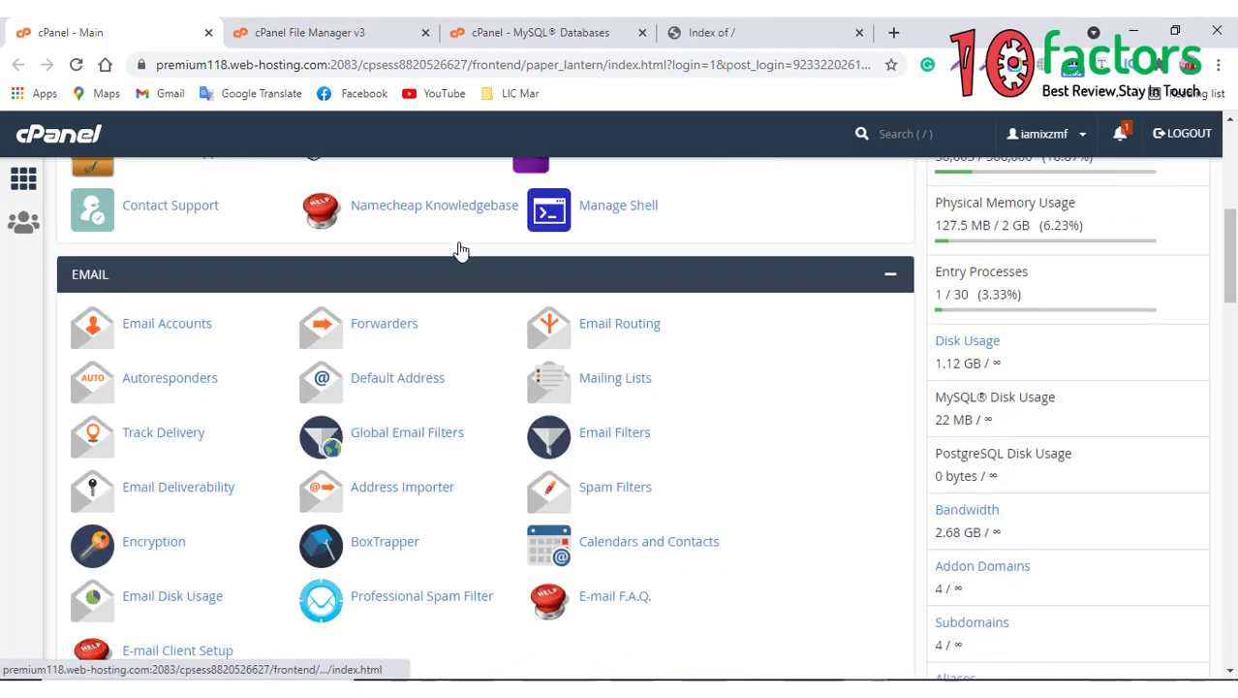
pyautogui.scroll(-1, 435, 380)
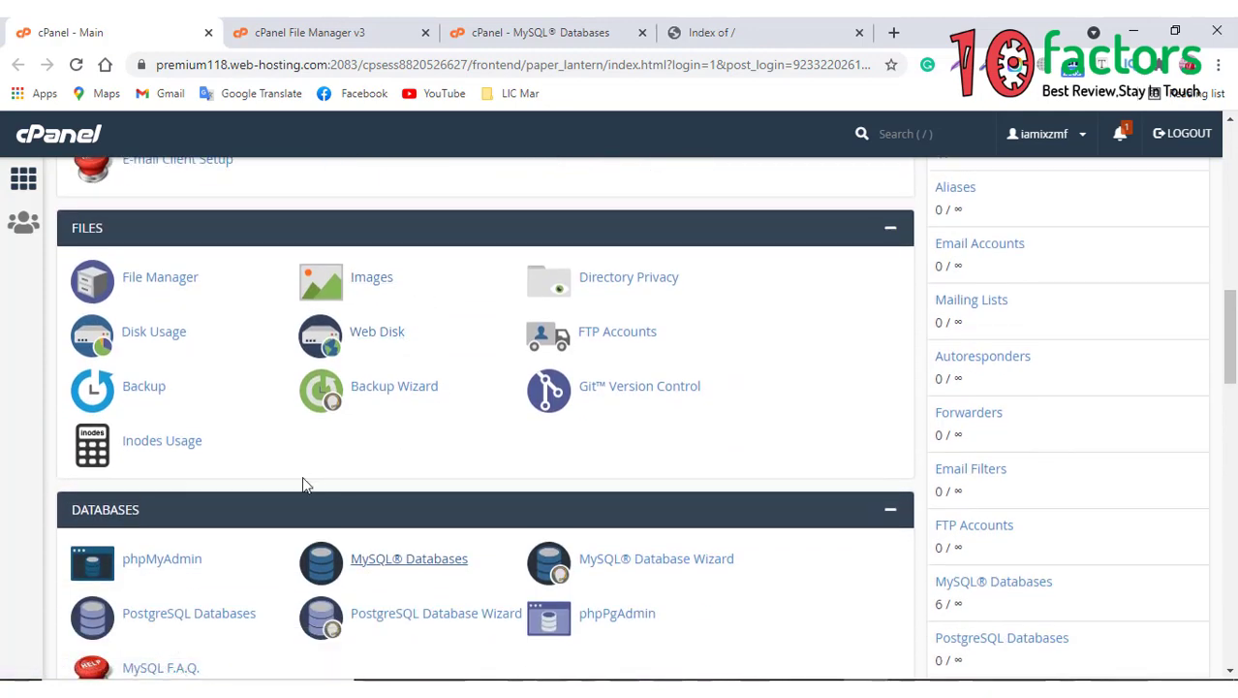
pyautogui.scroll(-1, 218, 261)
pyautogui.scroll(1, 218, 261)
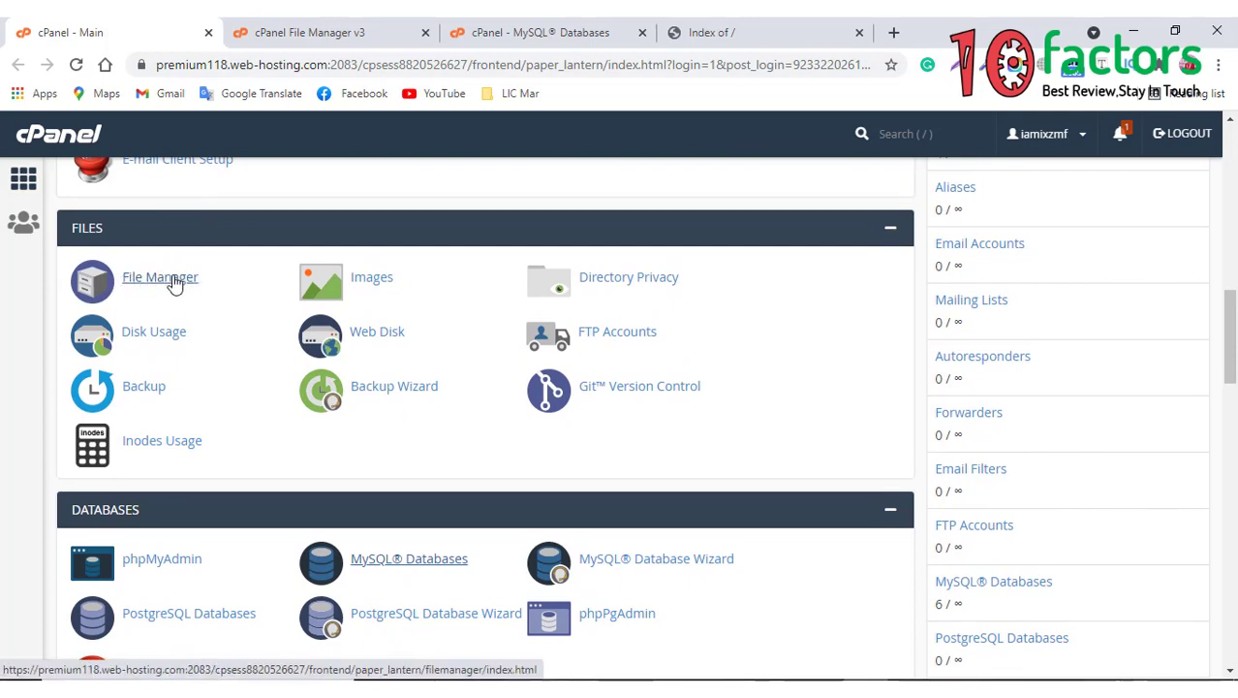
# - Browse cPanel File Manager and compare it with the live site's Index of / listing
pyautogui.click(280, 29)
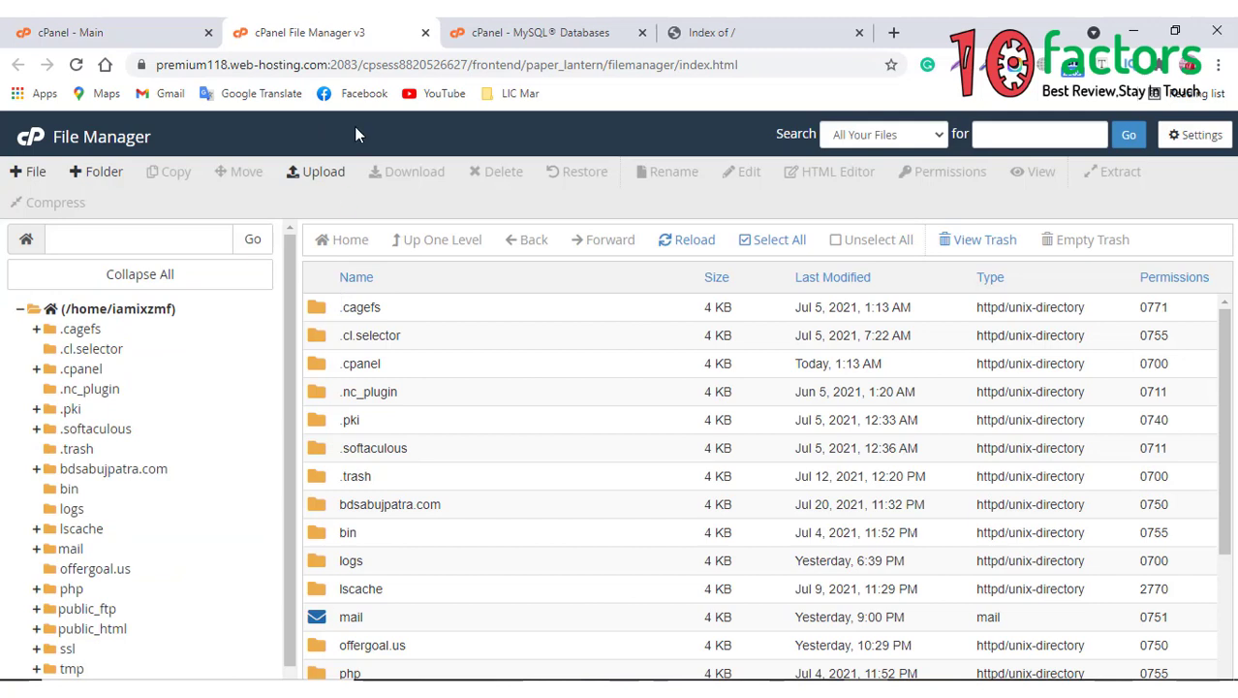
pyautogui.scroll(-1, 184, 305)
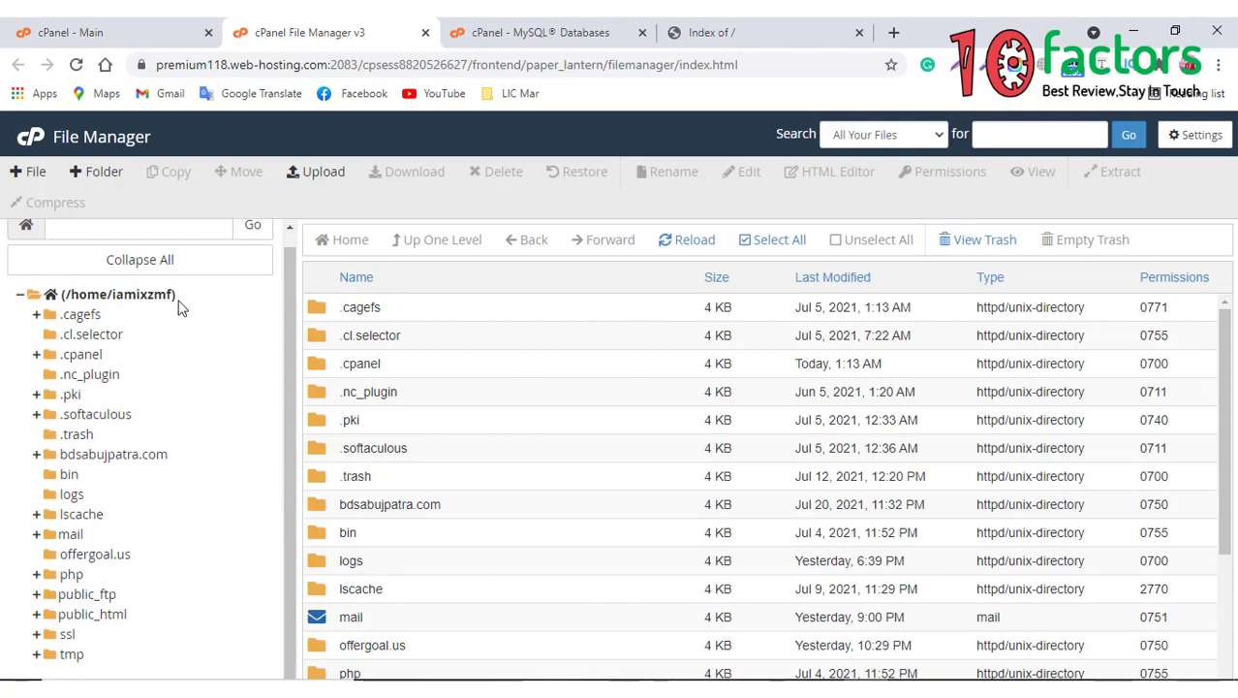
pyautogui.scroll(1, 150, 484)
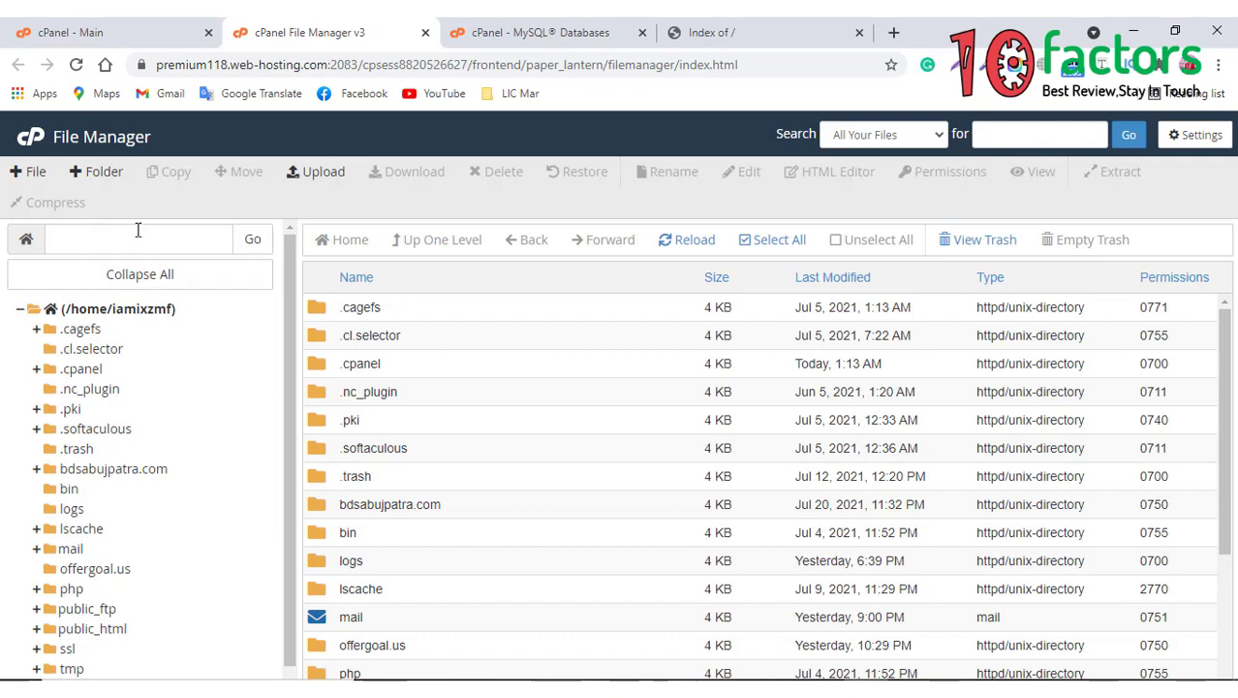
pyautogui.scroll(-1, 194, 319)
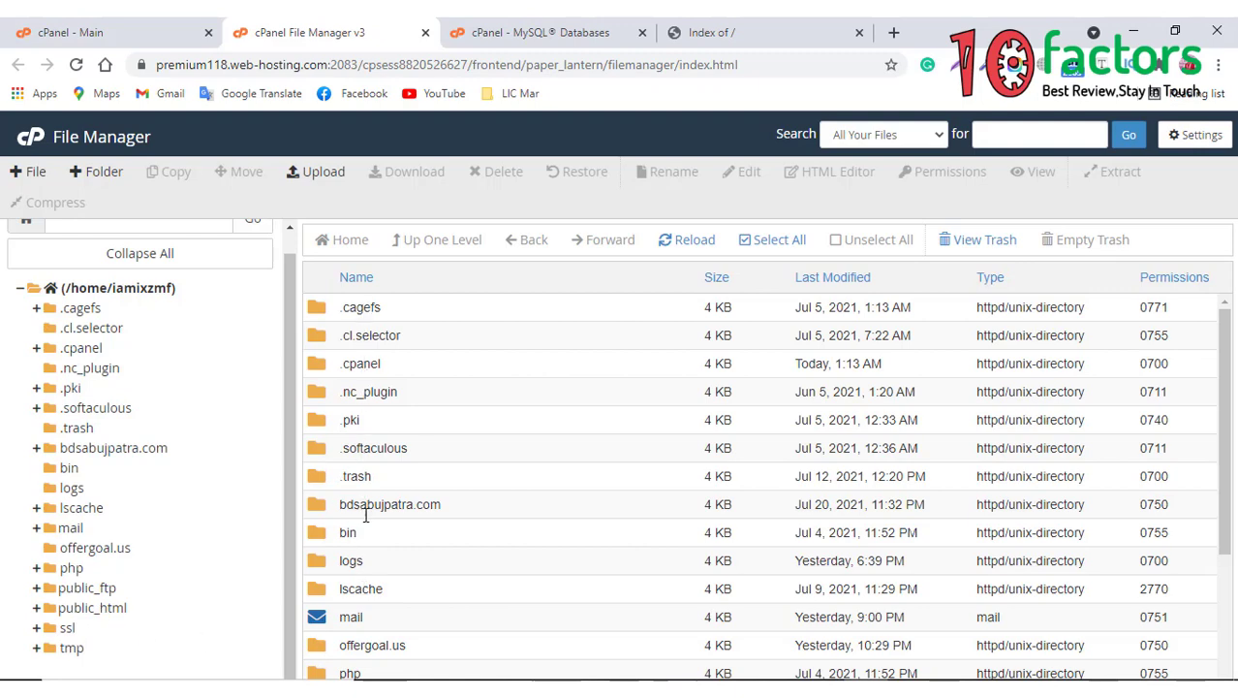
pyautogui.scroll(-2, 368, 514)
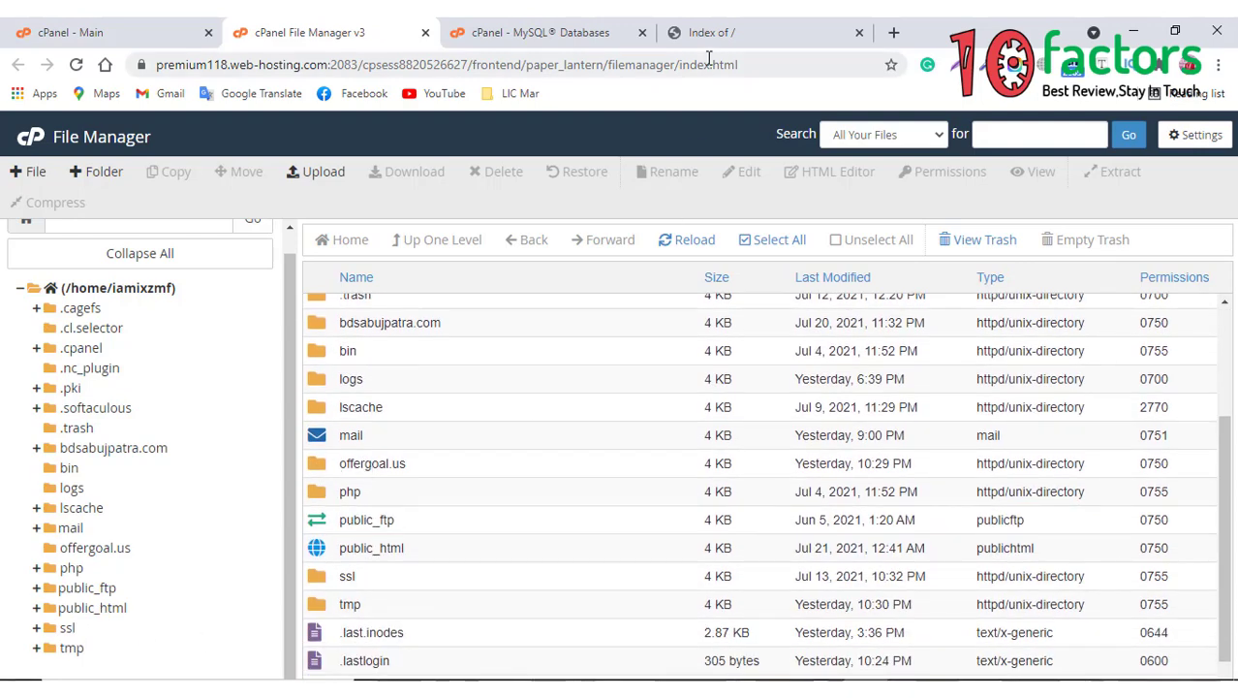
pyautogui.click(710, 32)
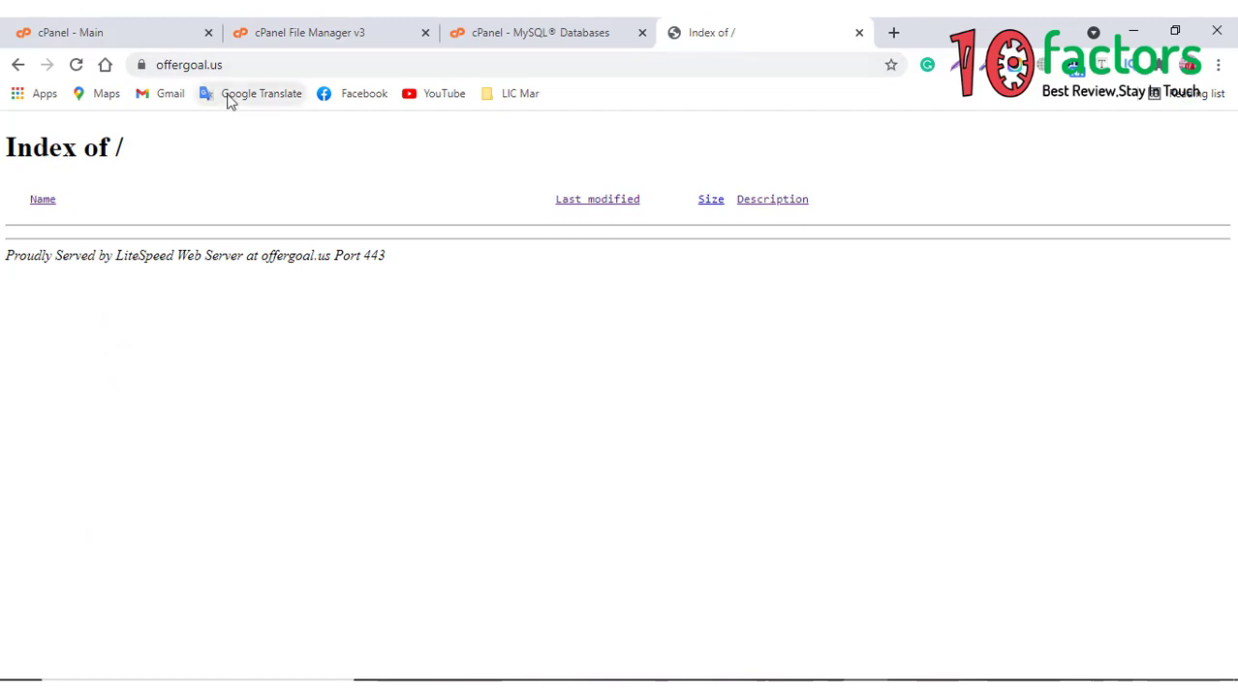
pyautogui.click(106, 32)
# - Open the offergoal.us folder in File Manager and confirm it is empty like the live listing
pyautogui.click(337, 27)
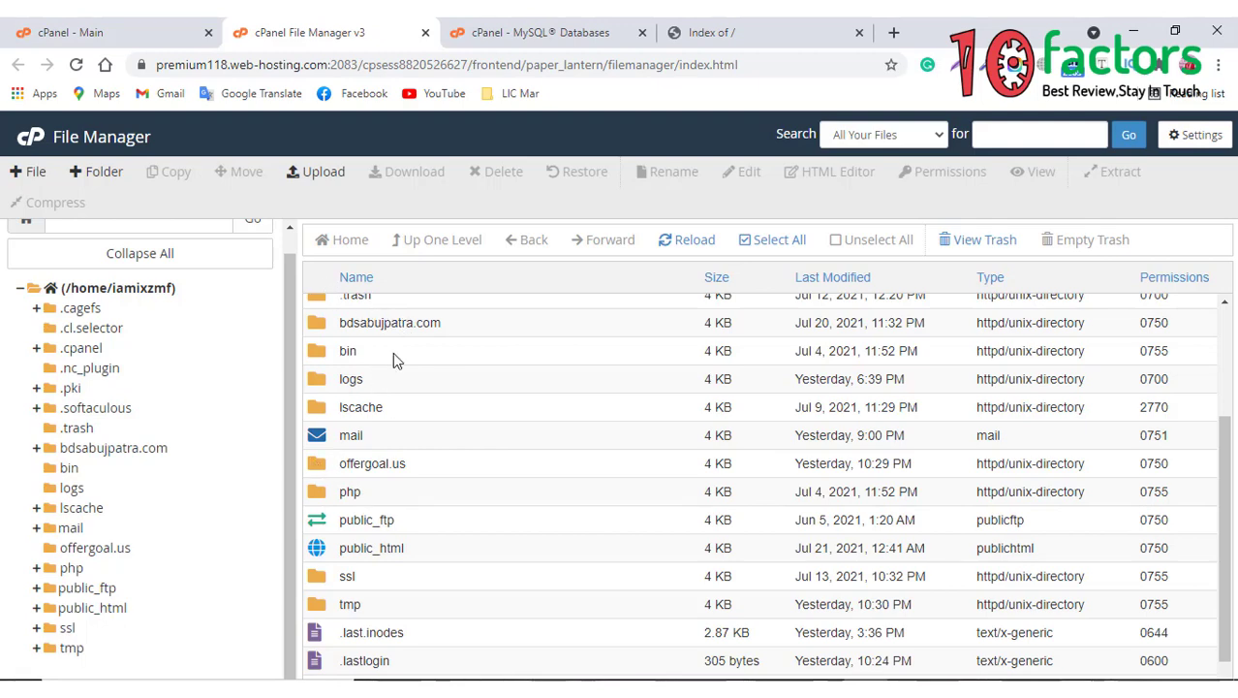
pyautogui.scroll(-2, 368, 387)
pyautogui.scroll(3, 320, 523)
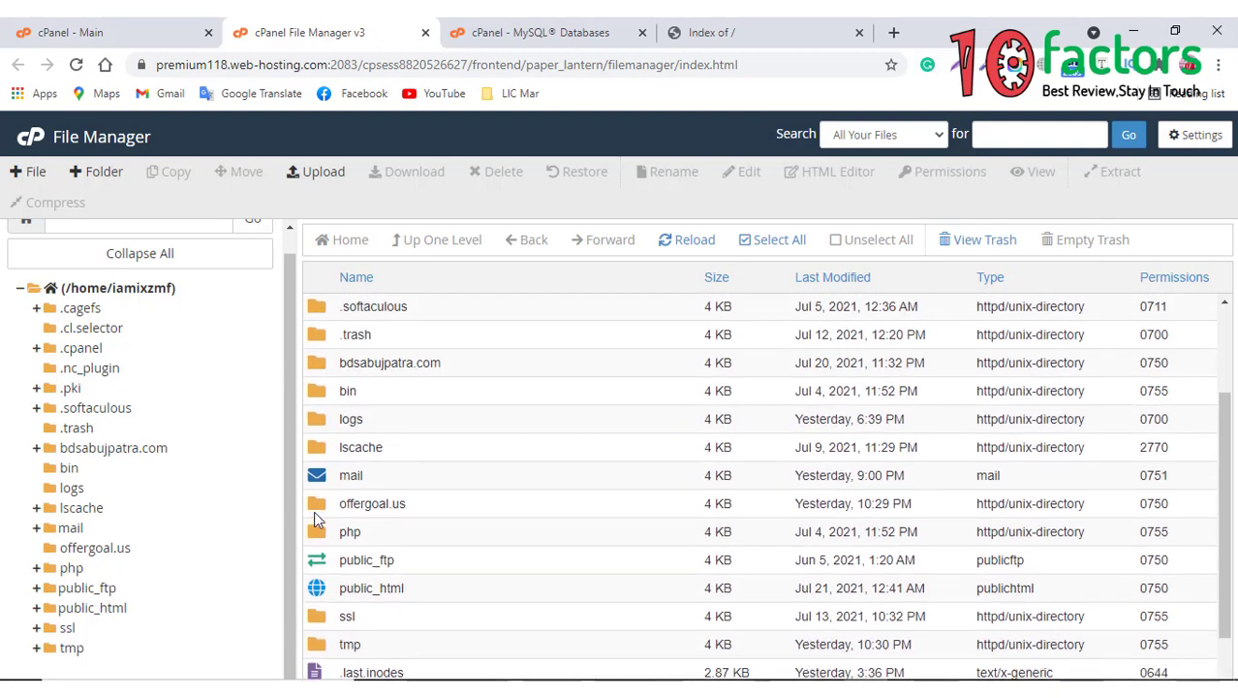
pyautogui.doubleClick(320, 504)
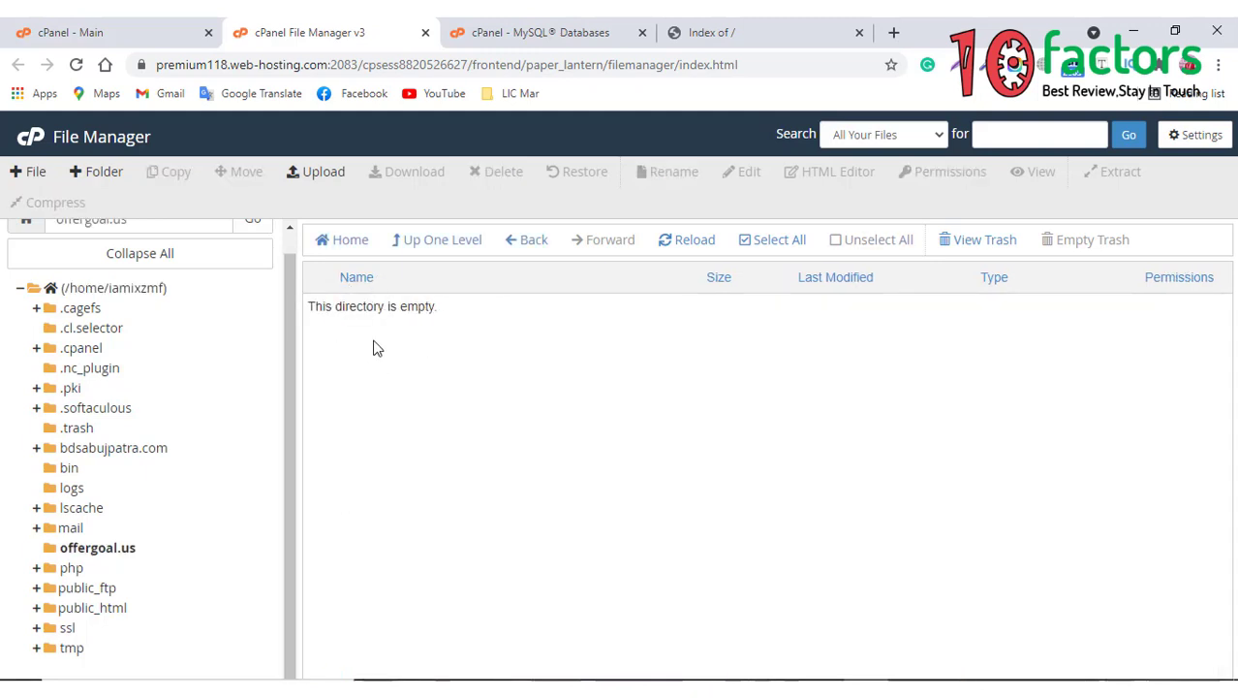
pyautogui.click(430, 243)
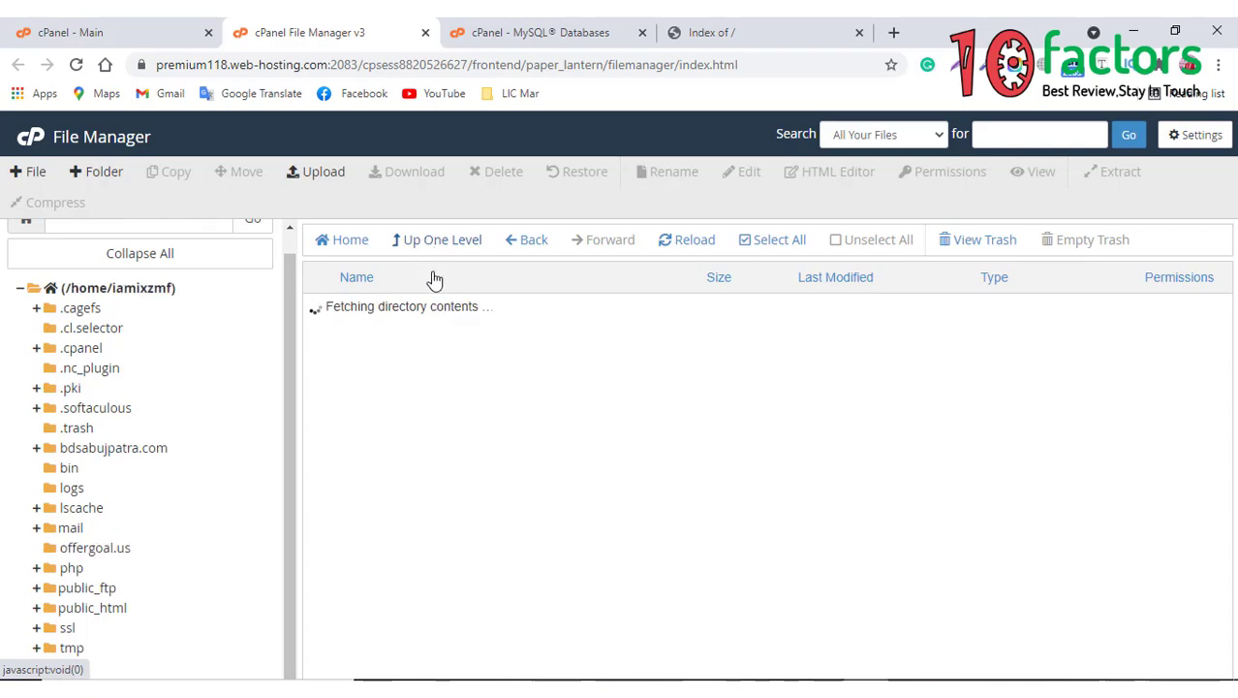
pyautogui.scroll(-3, 397, 572)
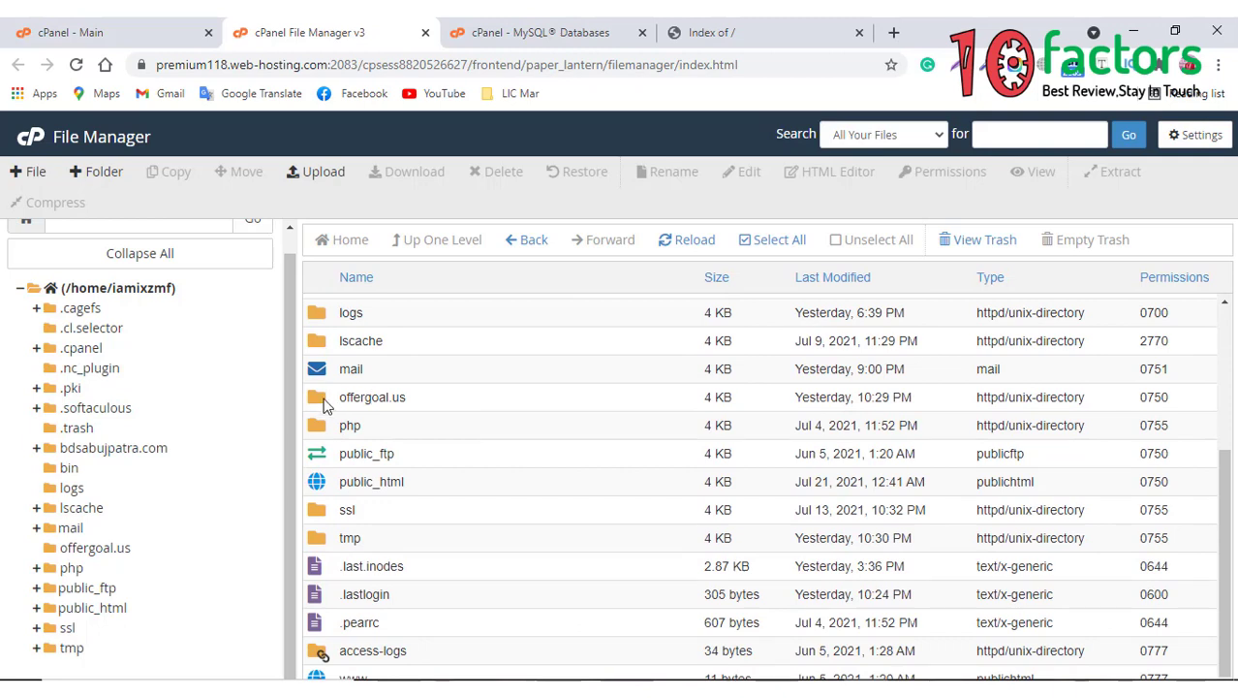
pyautogui.doubleClick(324, 401)
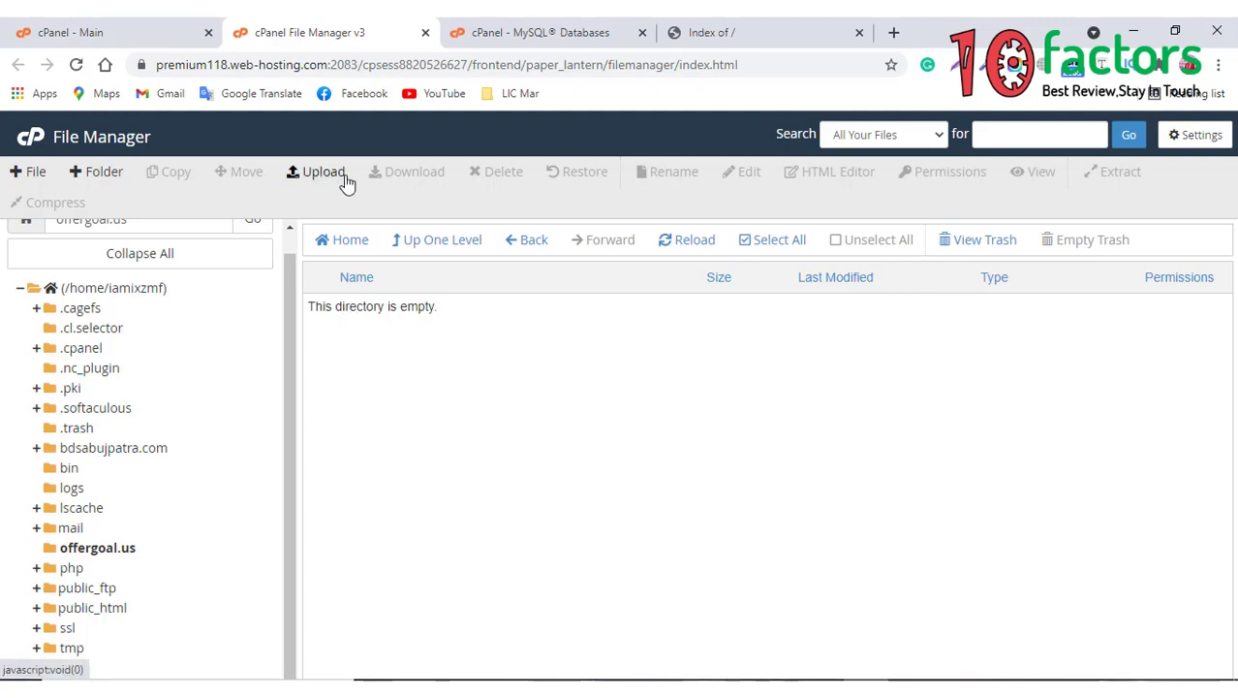
pyautogui.click(758, 25)
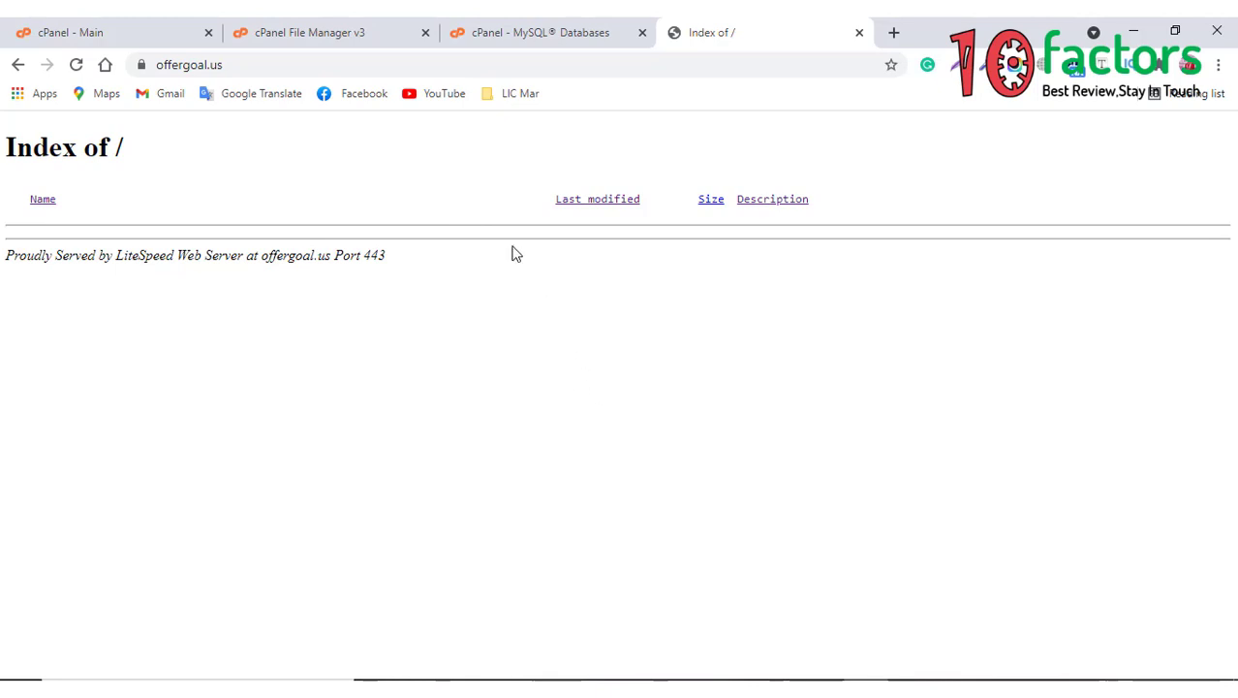
pyautogui.click(300, 29)
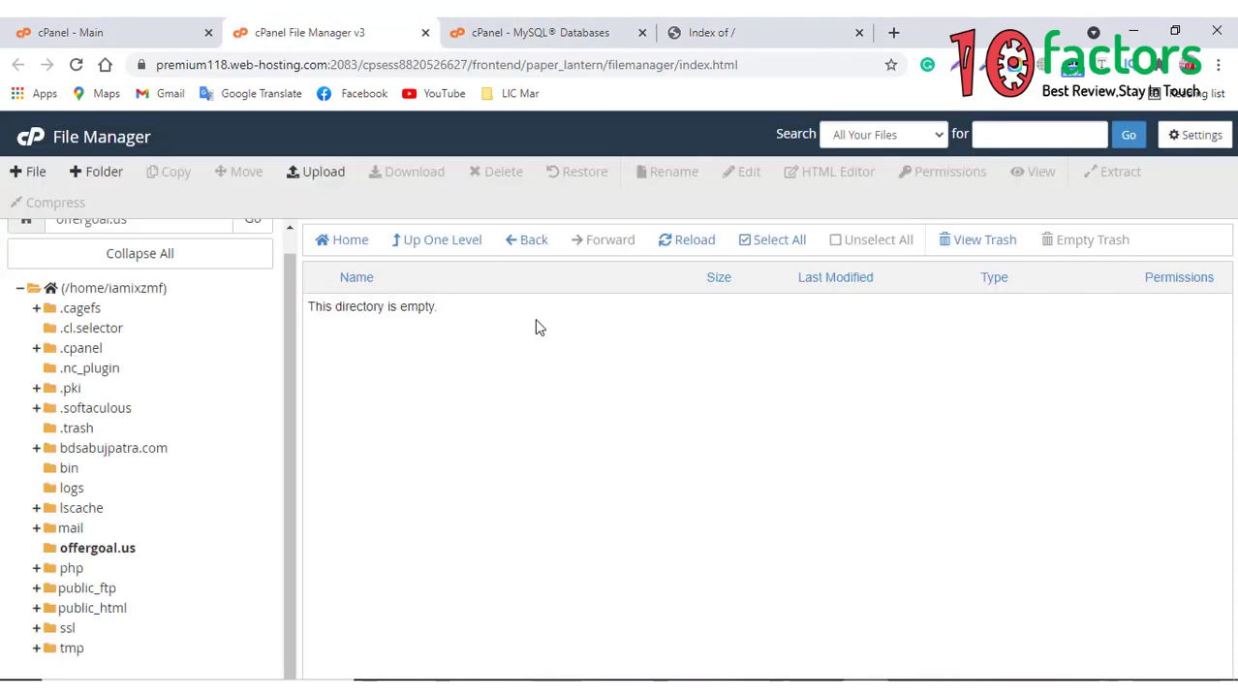
pyautogui.click(801, 29)
pyautogui.click(331, 33)
# - Upload wordpress-5.8.zip from Downloads into offergoal.us and return to the folder listing
pyautogui.click(320, 174)
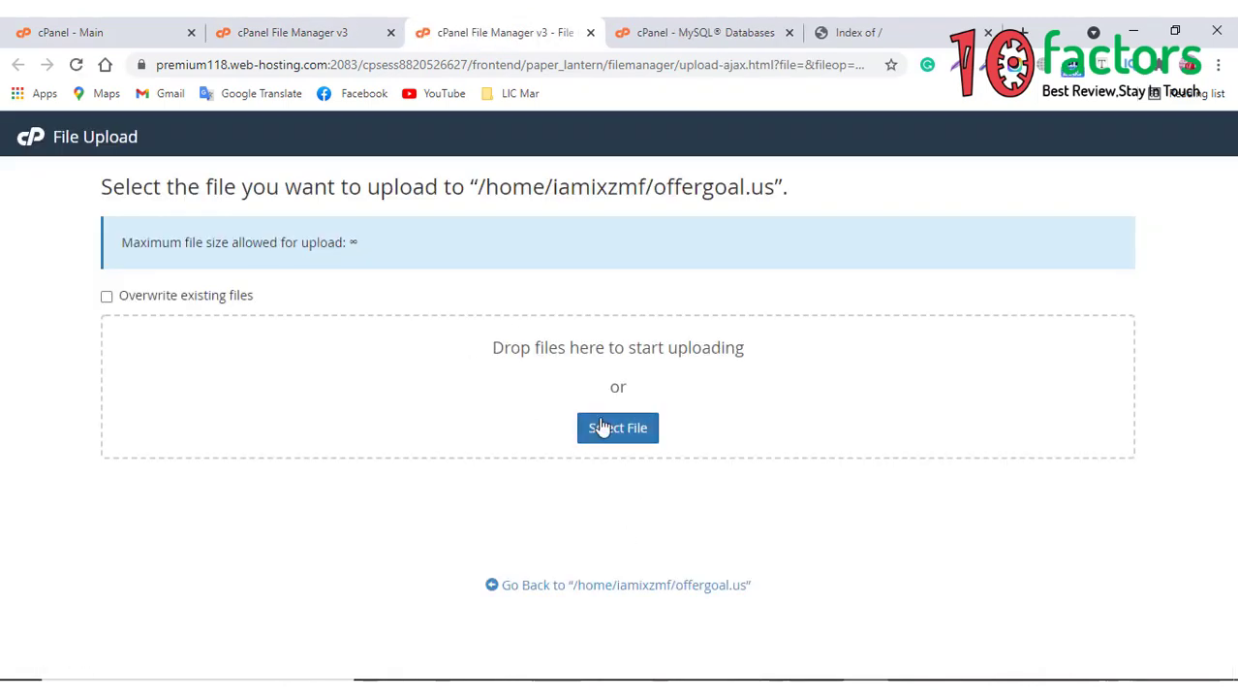
pyautogui.click(604, 429)
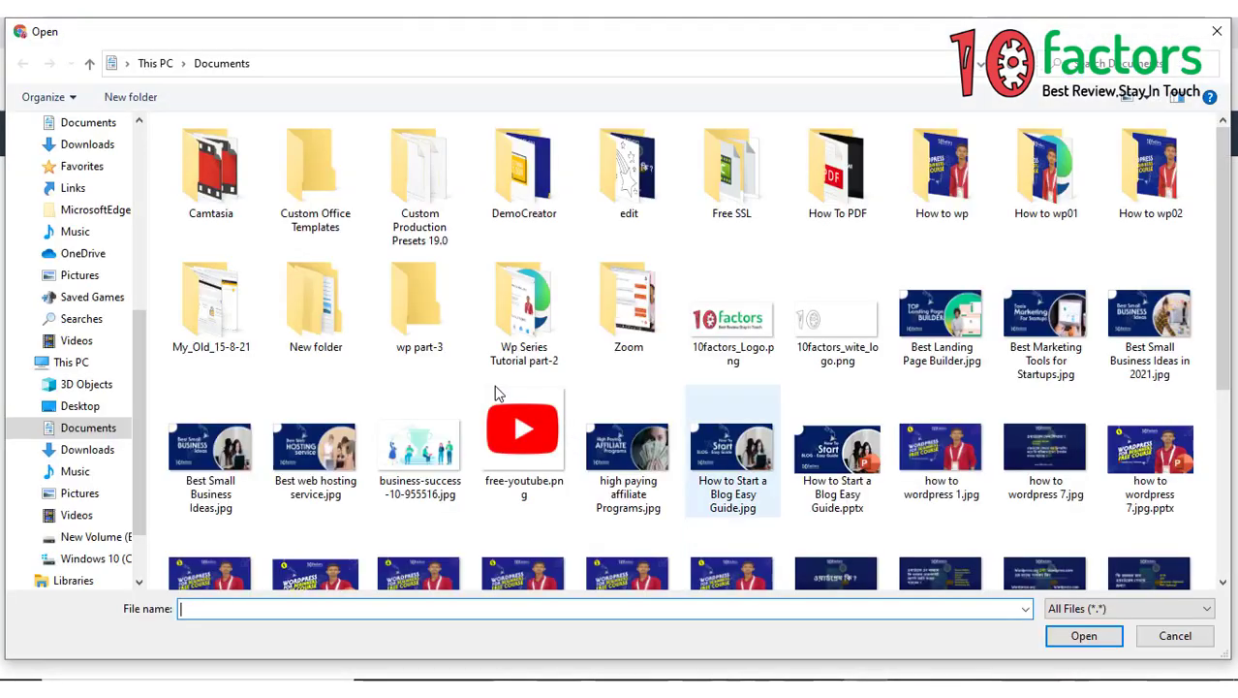
pyautogui.click(85, 144)
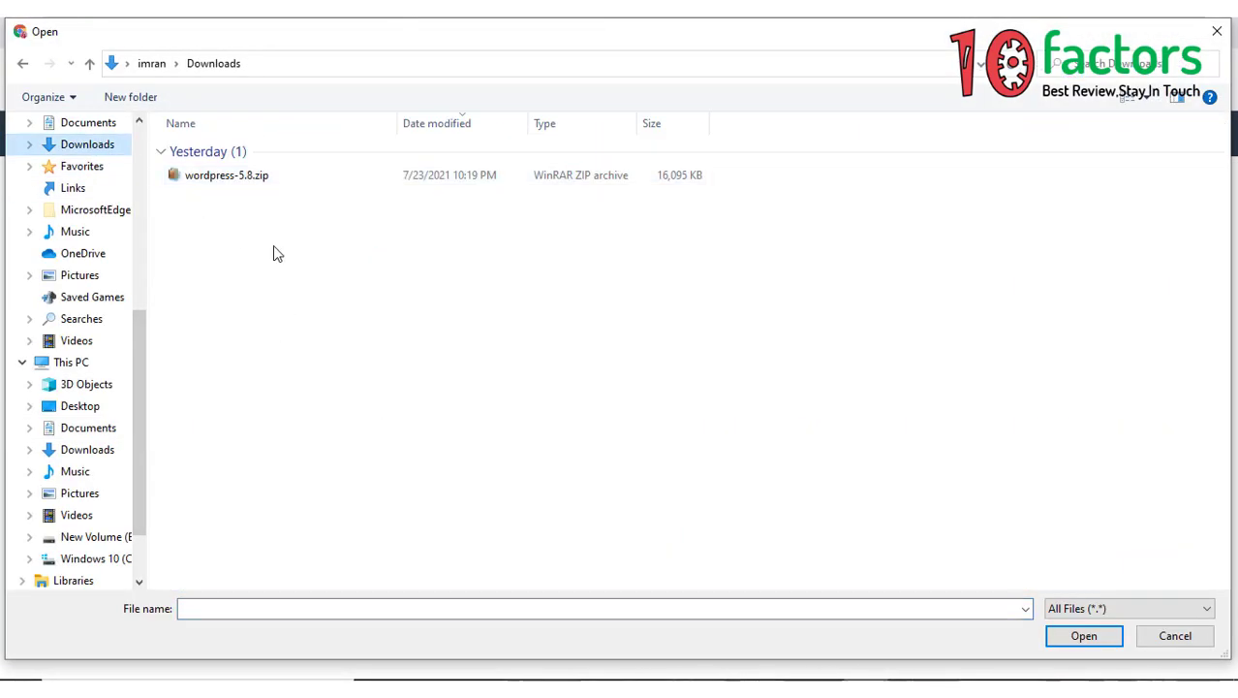
pyautogui.click(243, 176)
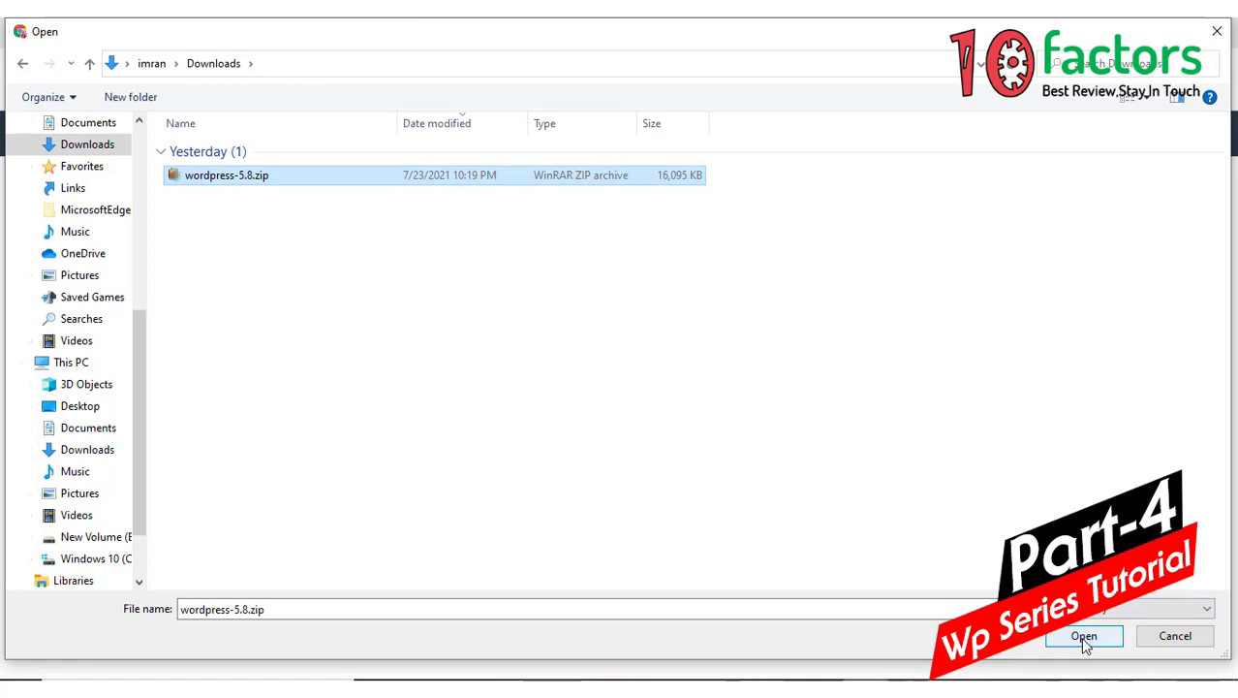
pyautogui.click(1085, 637)
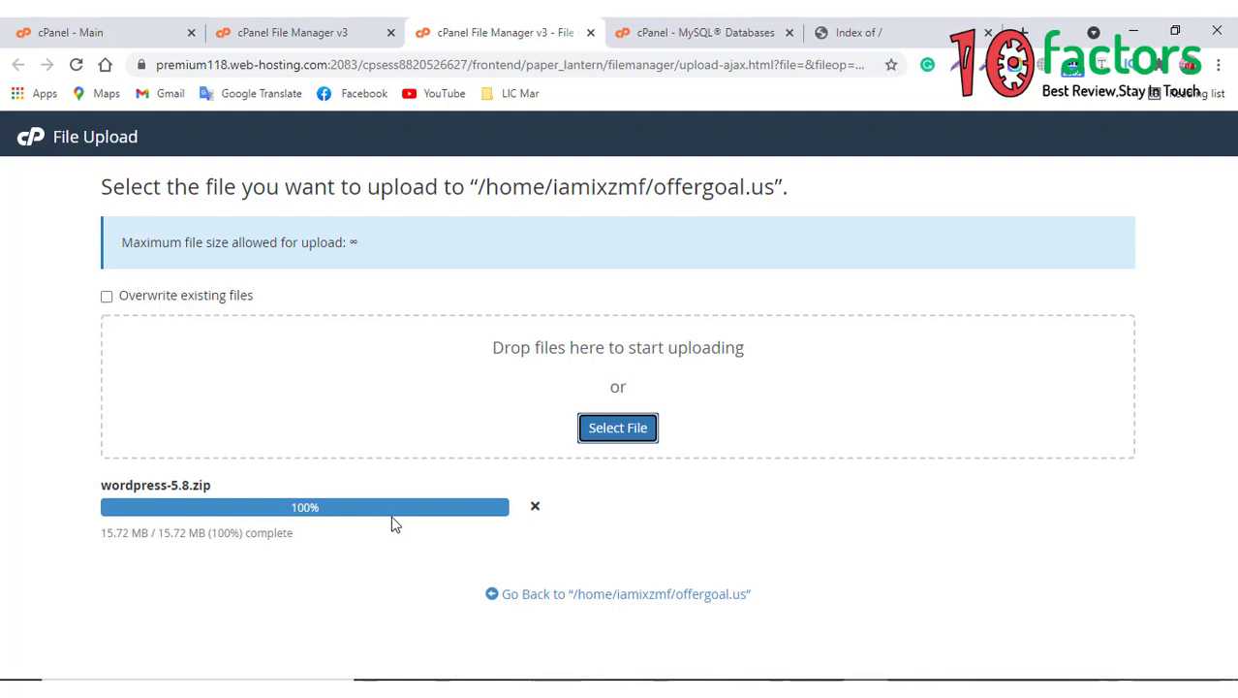
pyautogui.click(542, 593)
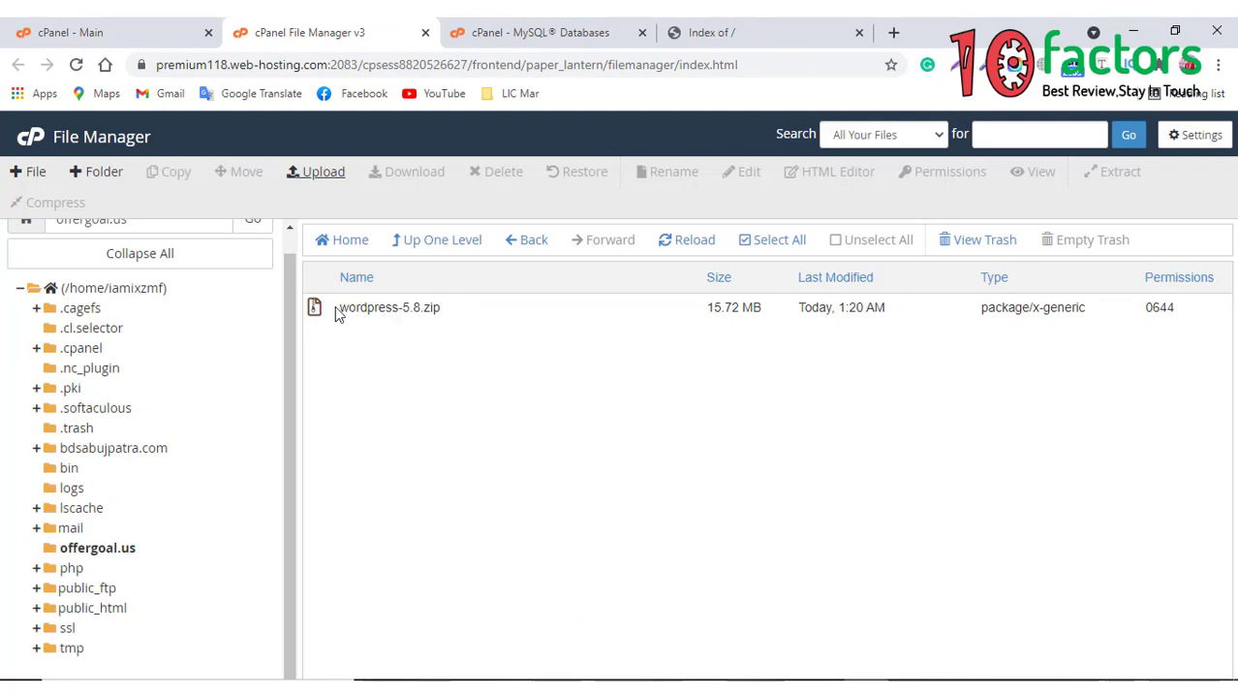
# - Extract wordpress-5.8.zip into /offergoal.us and close the extraction results
pyautogui.click(407, 308)
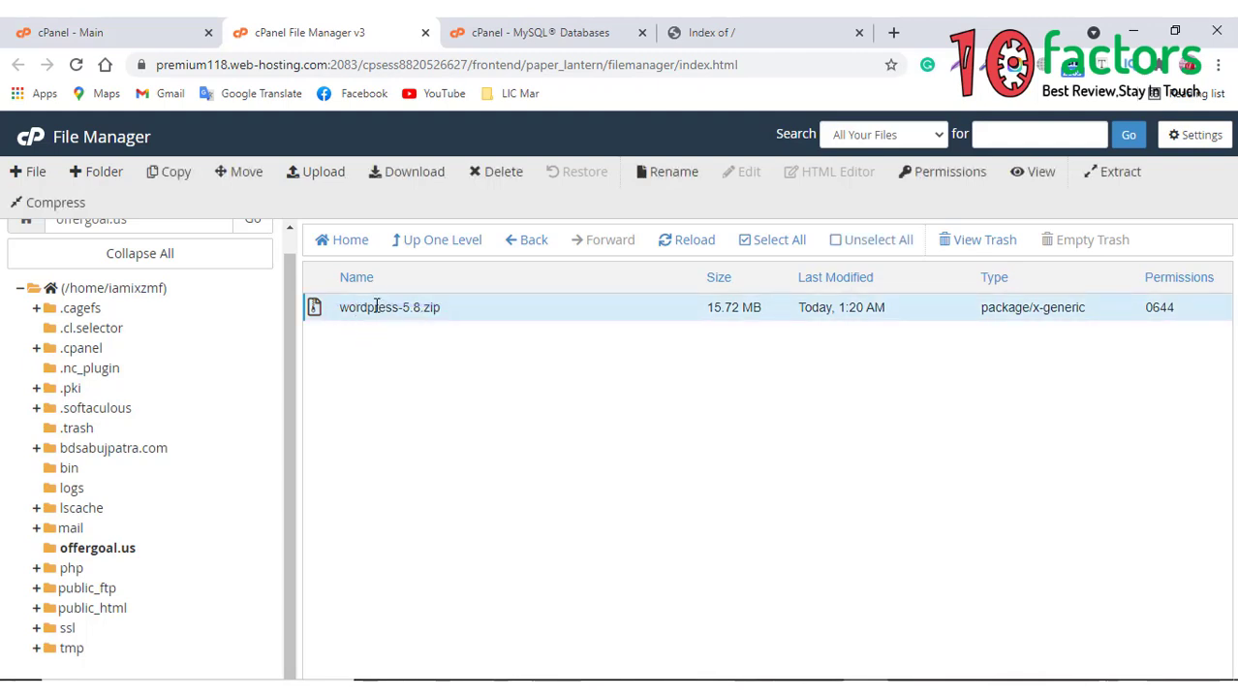
pyautogui.rightClick(377, 307)
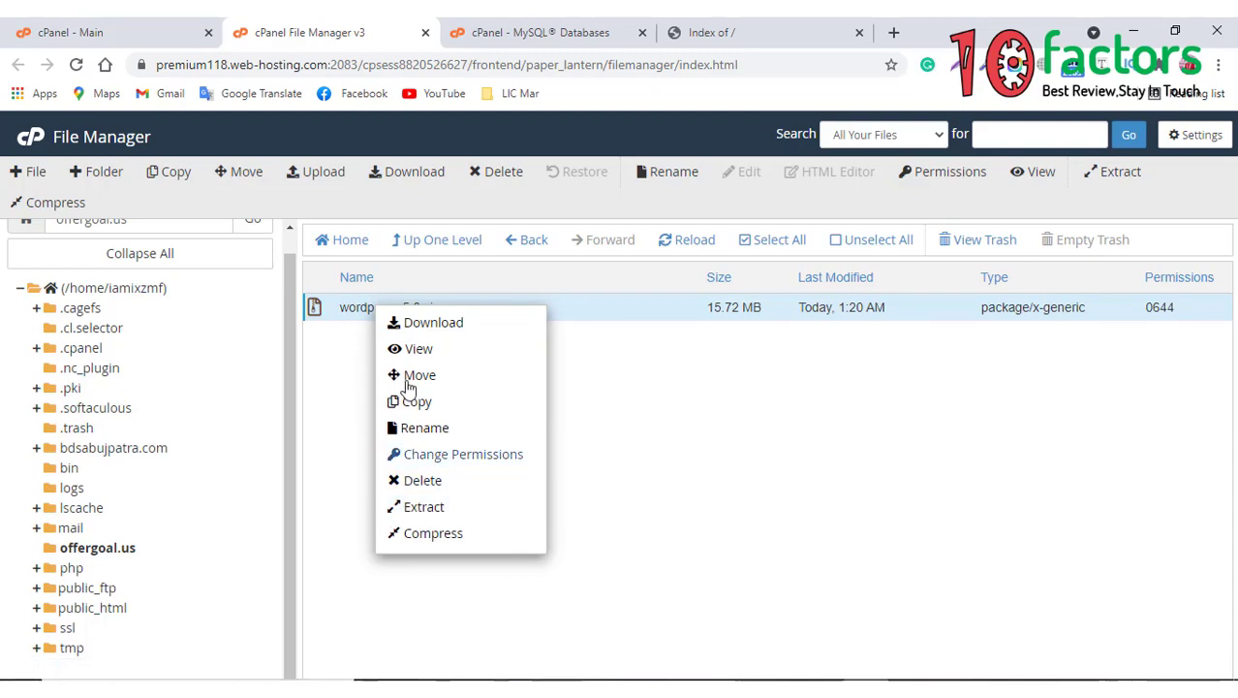
pyautogui.click(422, 507)
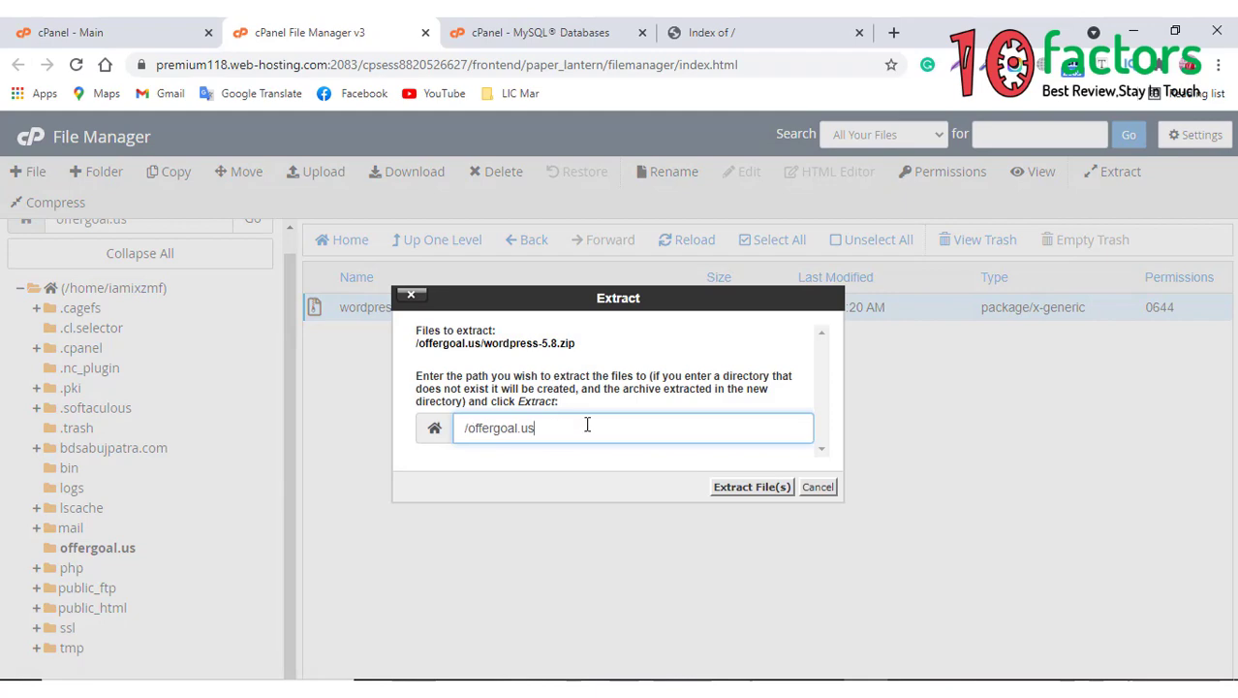
pyautogui.click(755, 488)
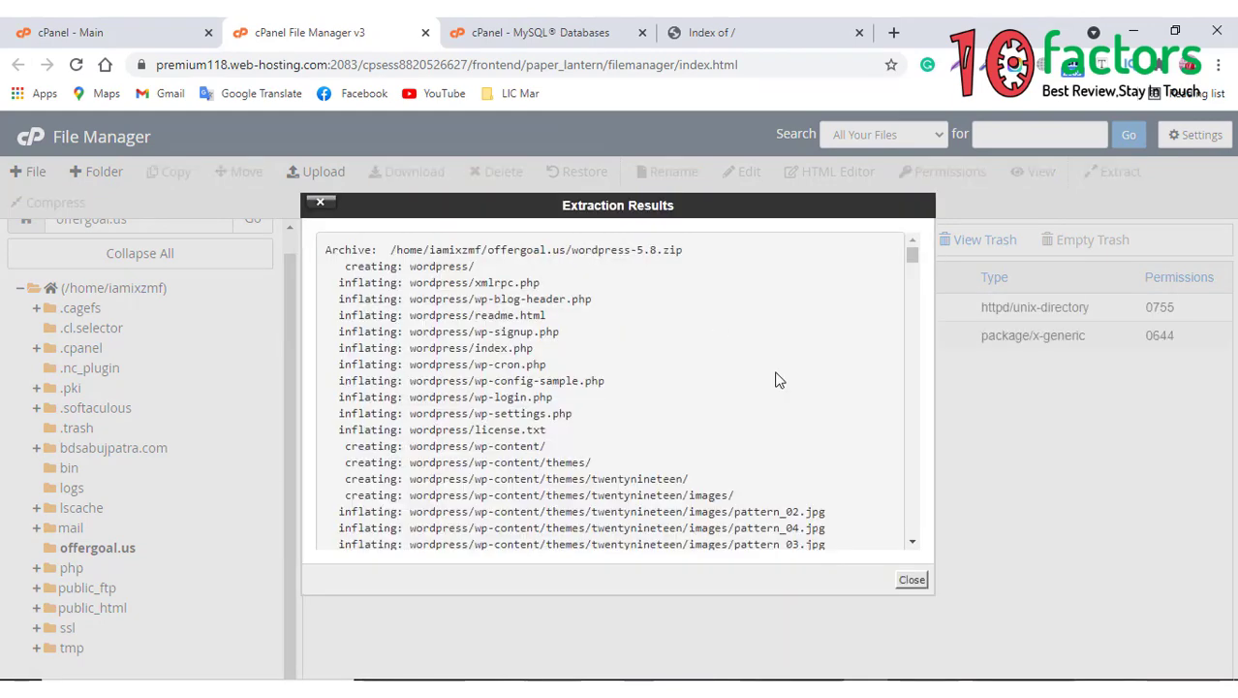
pyautogui.click(912, 580)
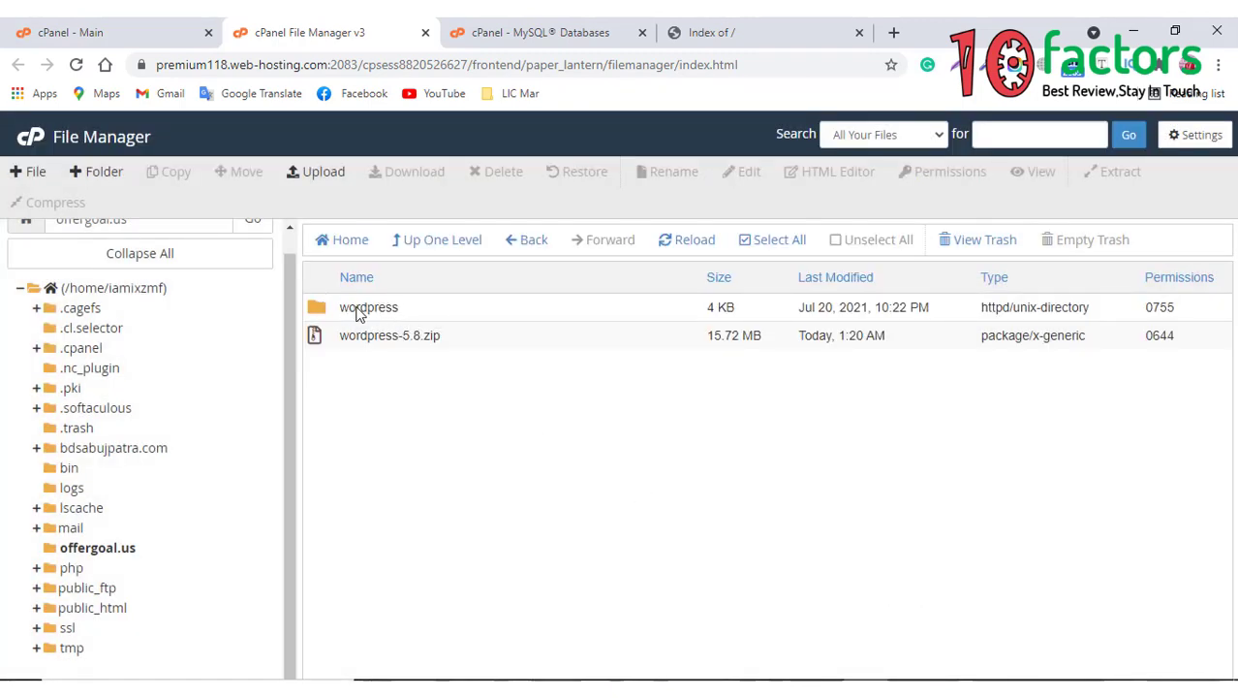
# - Permanently delete the wordpress-5.8.zip archive, skipping the trash
pyautogui.click(343, 337)
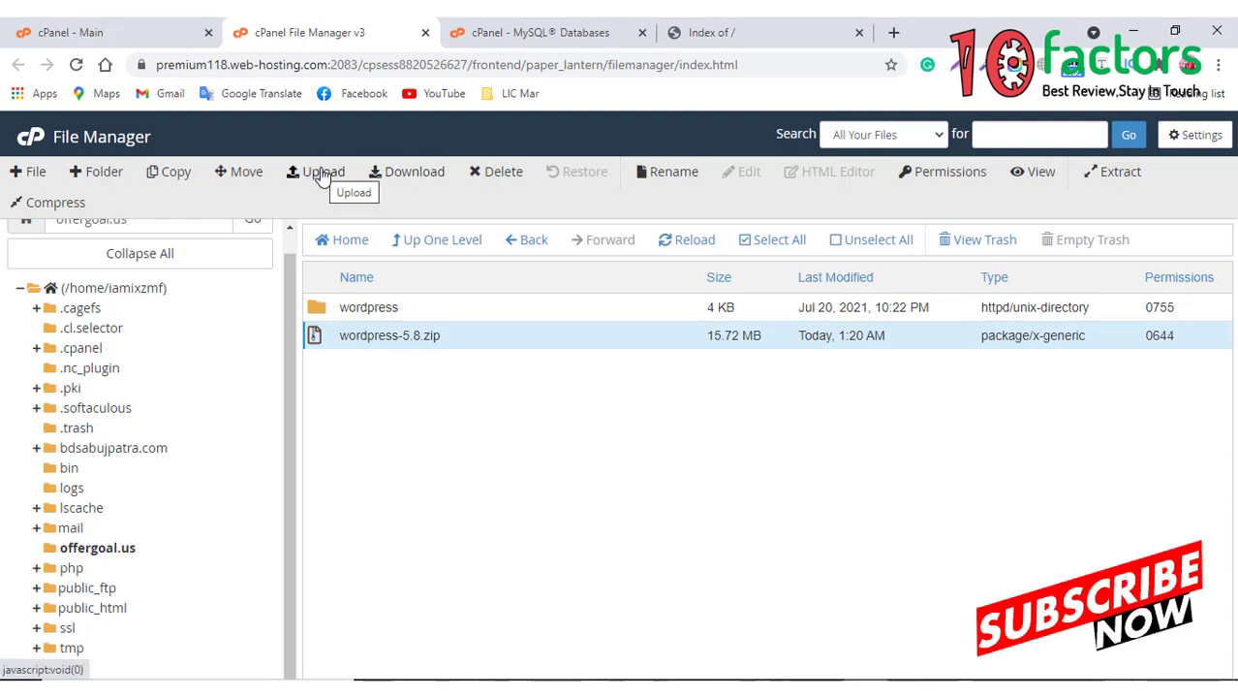
pyautogui.click(499, 174)
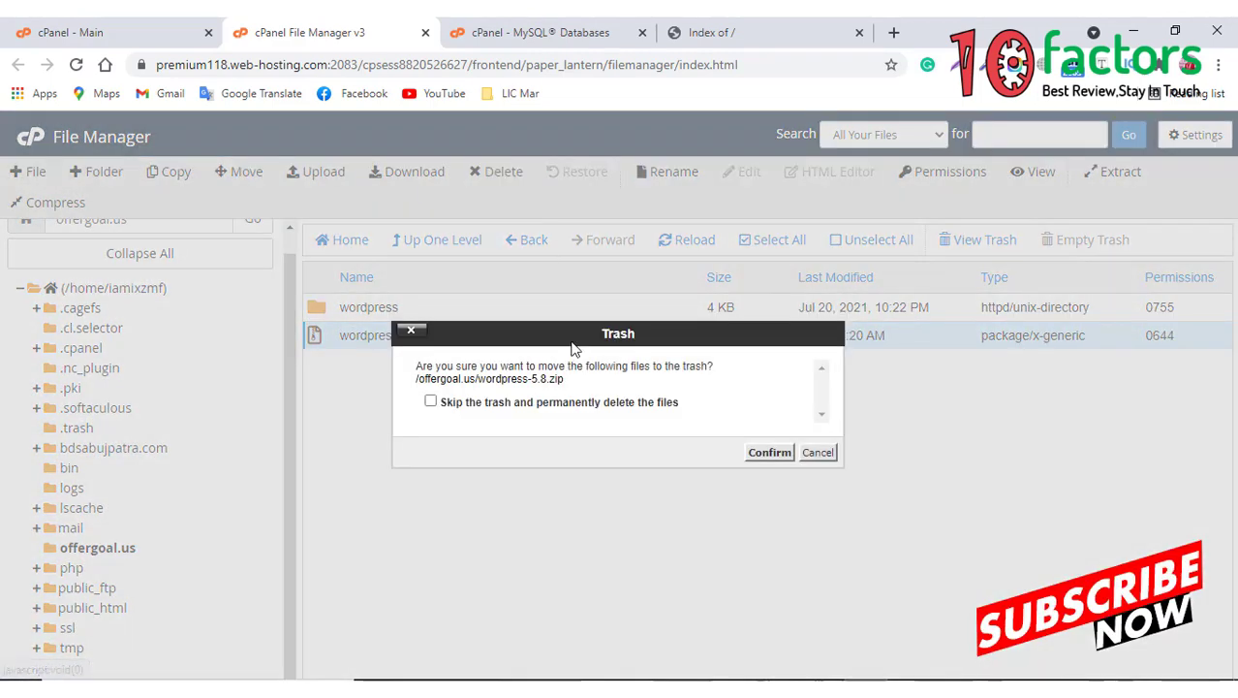
pyautogui.click(432, 402)
pyautogui.click(781, 455)
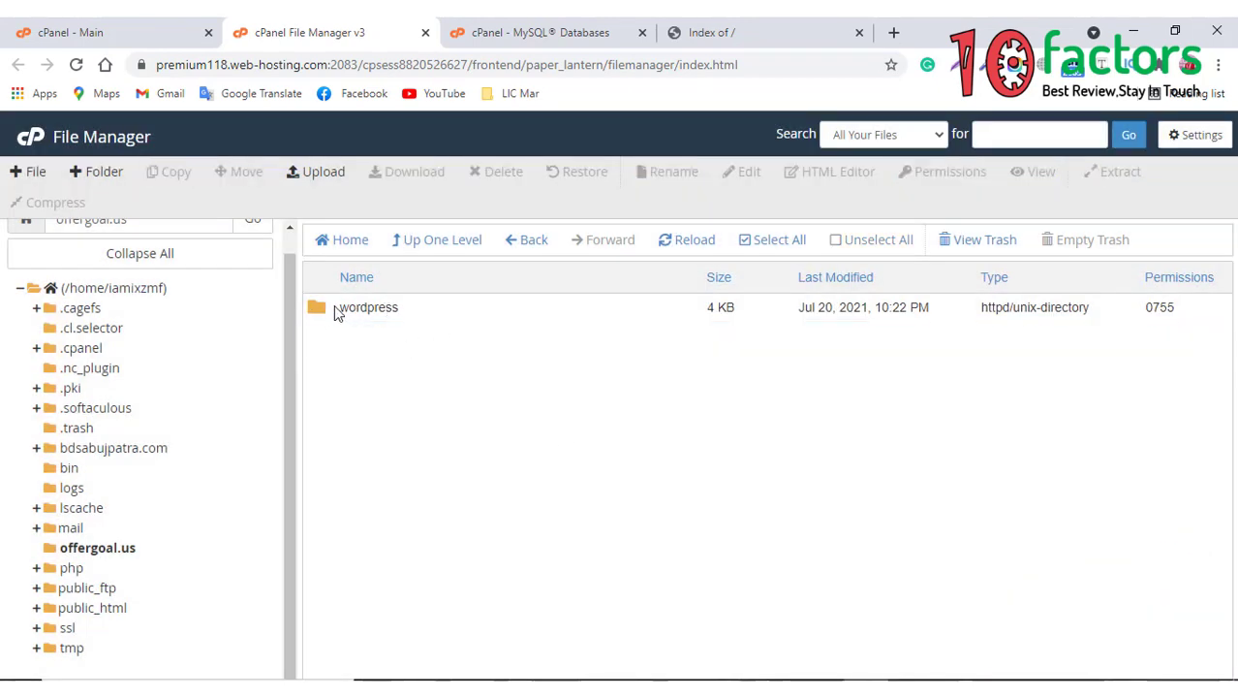
# - Open offergoal.us/wordpress to view the extracted WordPress files and folders
pyautogui.click(442, 240)
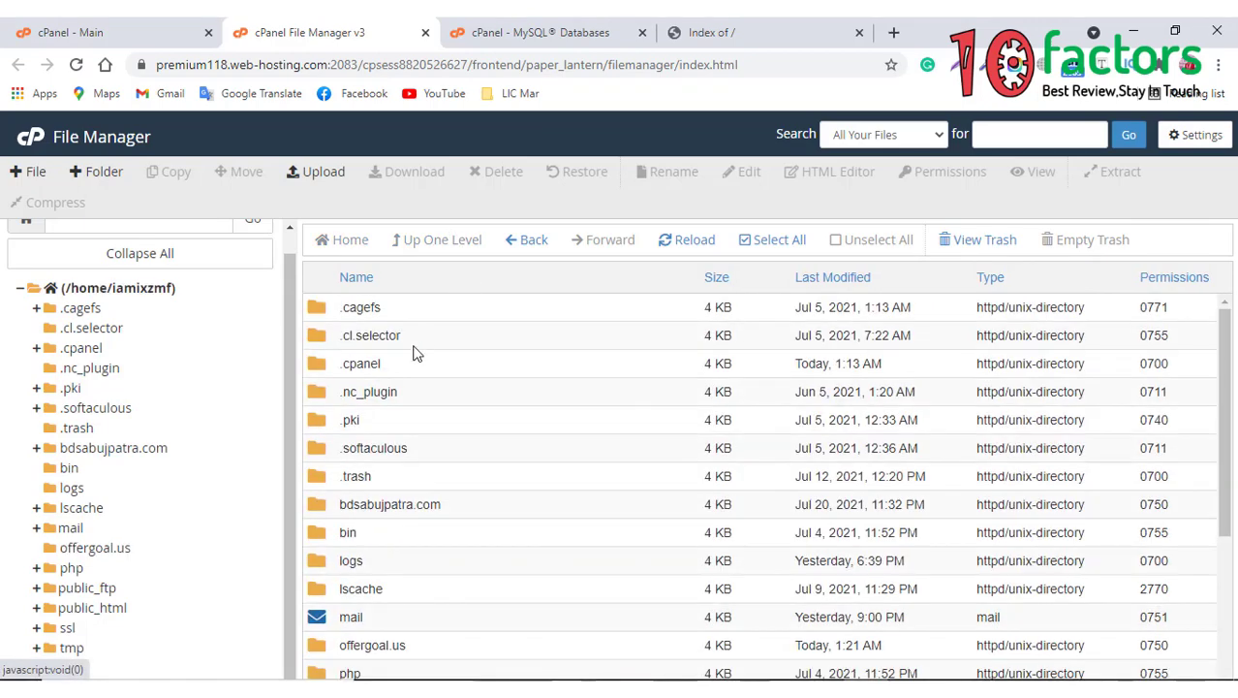
pyautogui.scroll(-3, 405, 528)
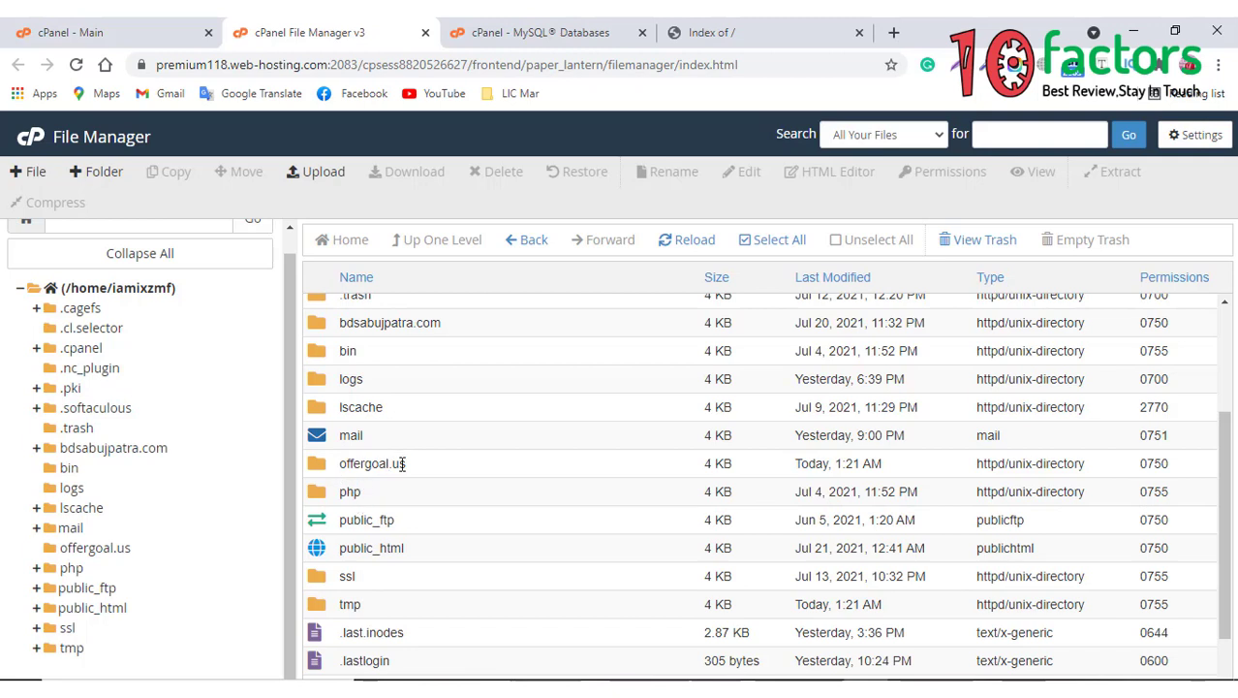
pyautogui.doubleClick(326, 465)
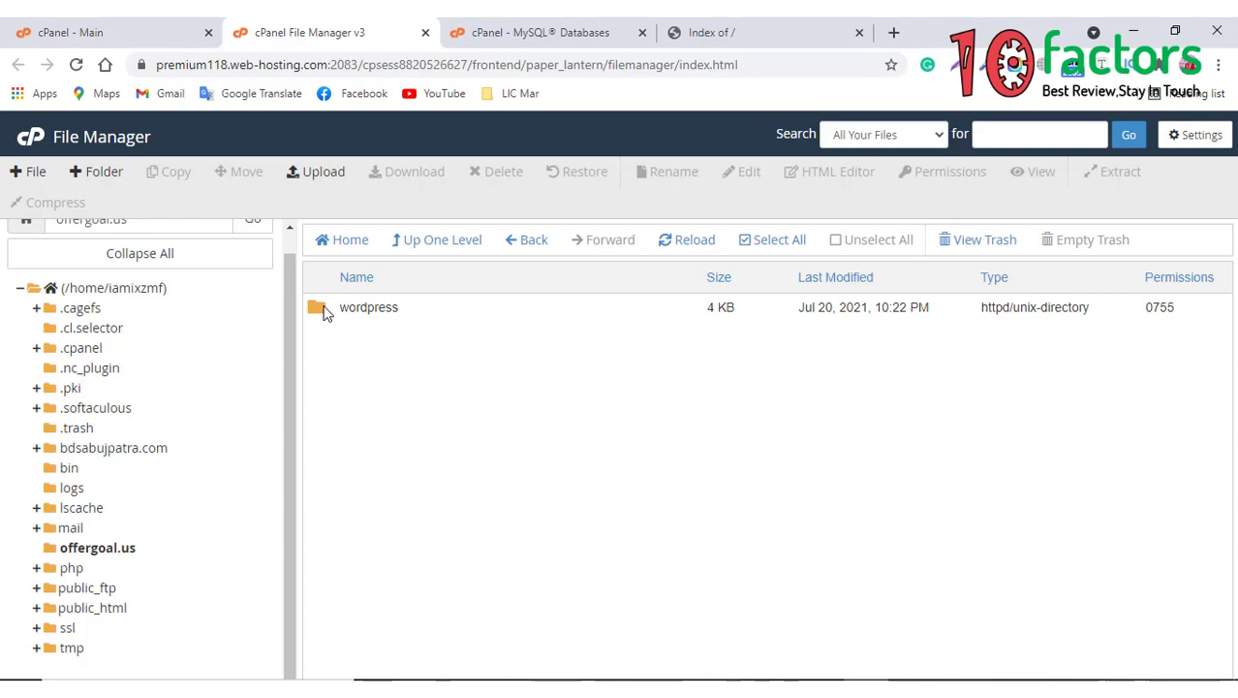
pyautogui.doubleClick(324, 310)
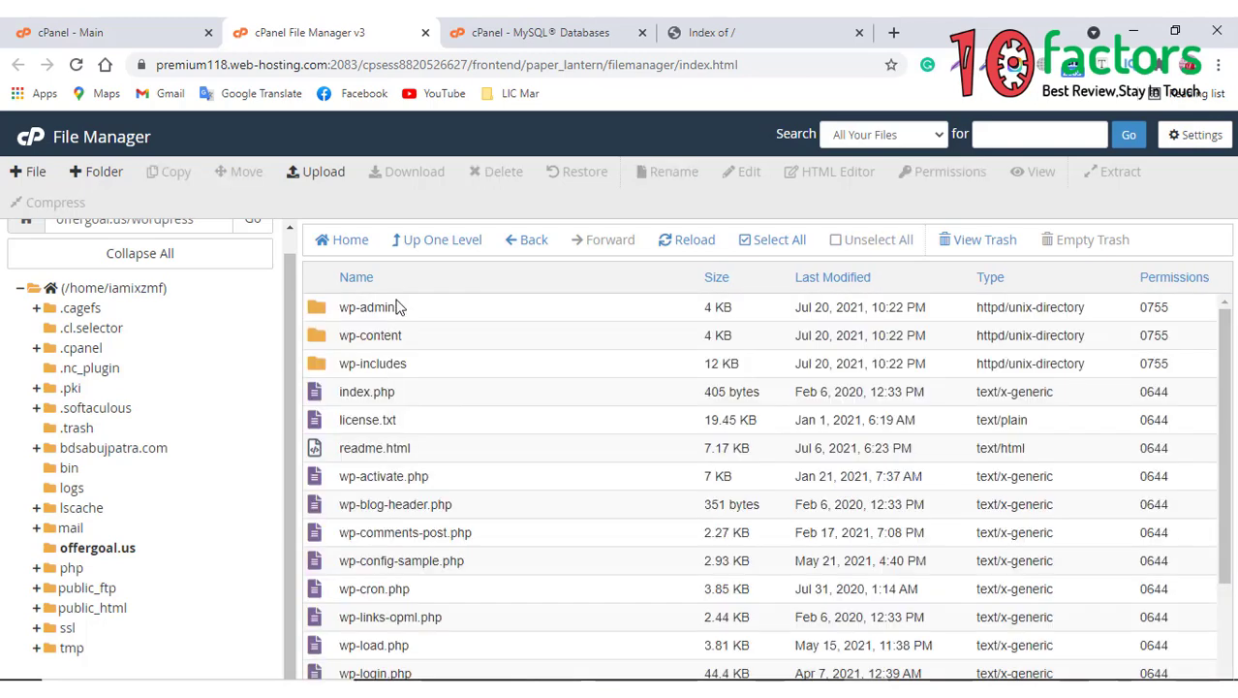
pyautogui.scroll(-3, 409, 449)
pyautogui.scroll(3, 426, 620)
pyautogui.scroll(-3, 451, 562)
pyautogui.scroll(3, 470, 505)
pyautogui.scroll(-3, 449, 514)
pyautogui.scroll(3, 449, 514)
# - Select all files in the wordpress folder and move them to /offergoal.us by dropping 'wordpress' from the path
pyautogui.click(769, 244)
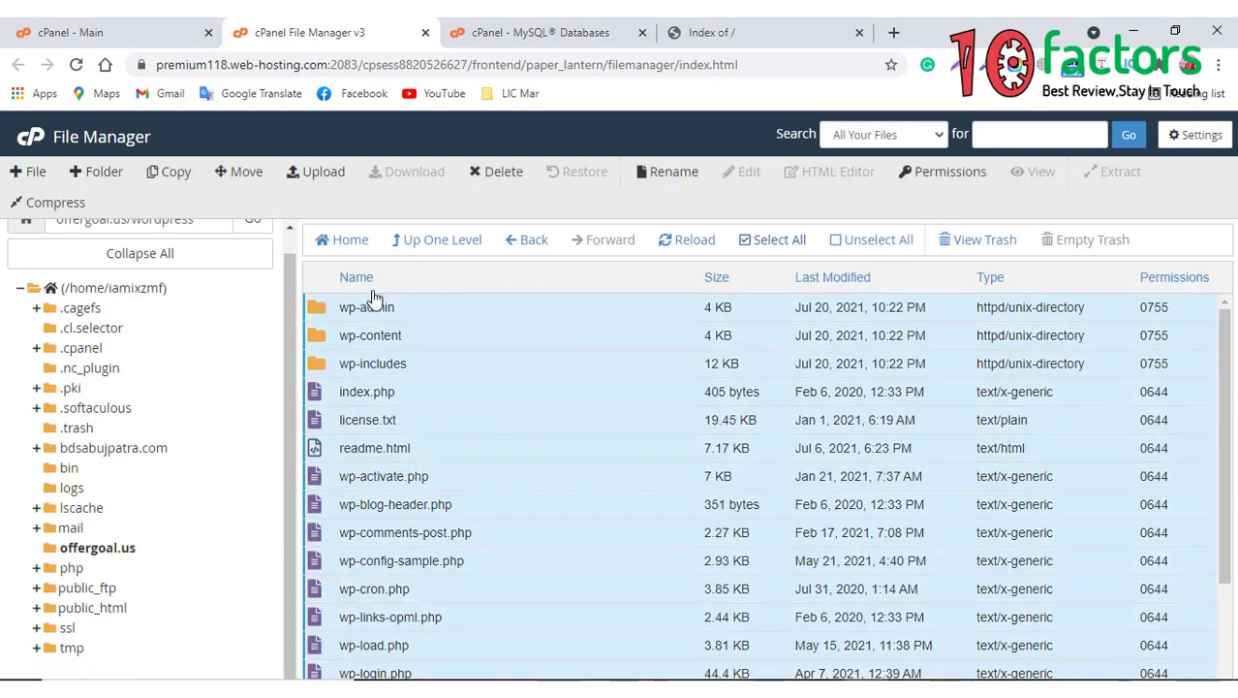
pyautogui.click(435, 244)
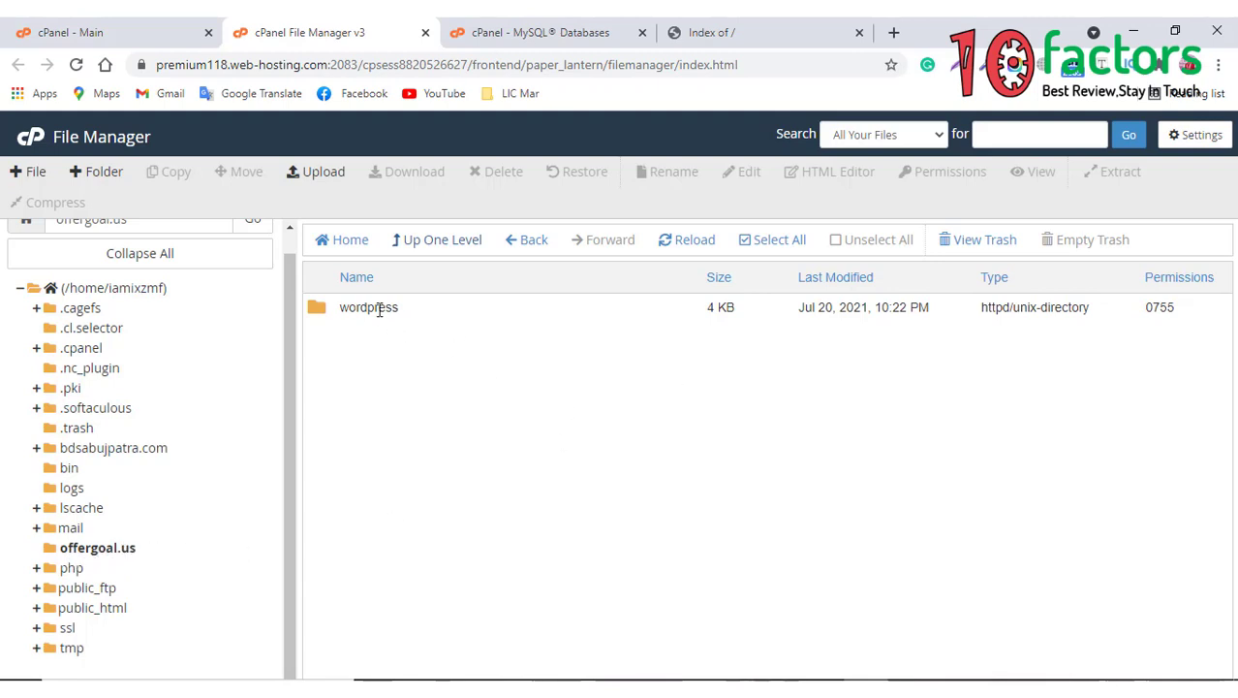
pyautogui.doubleClick(322, 310)
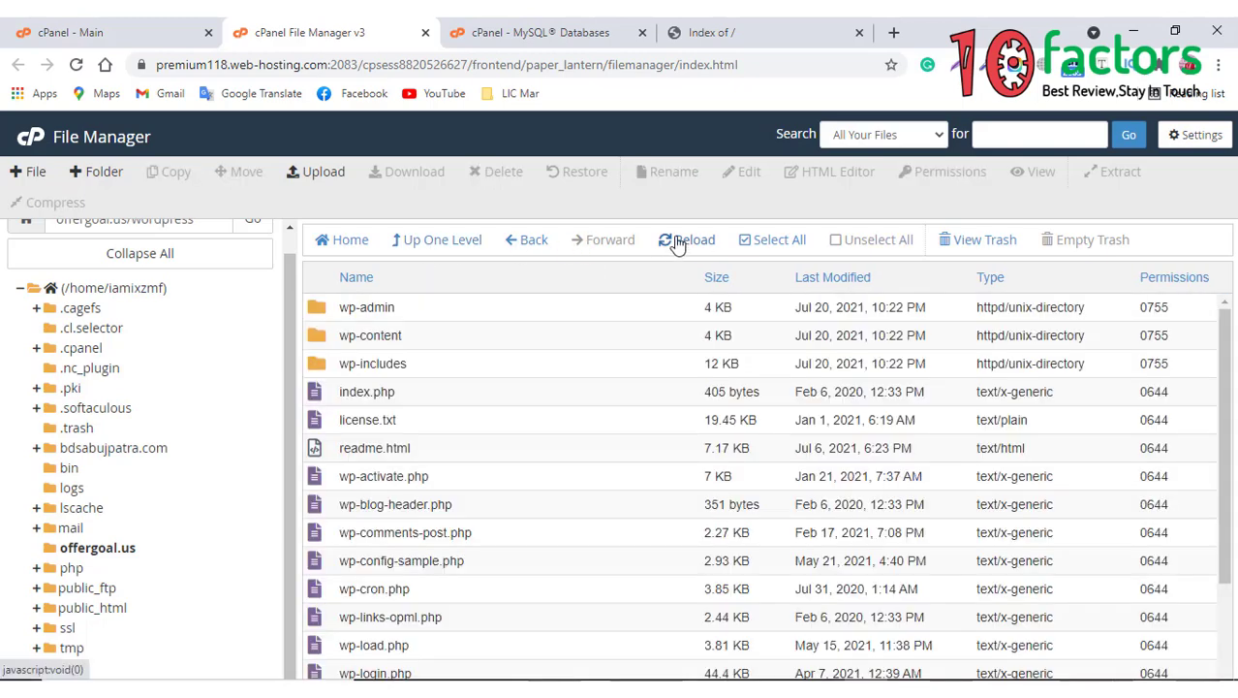
pyautogui.click(775, 242)
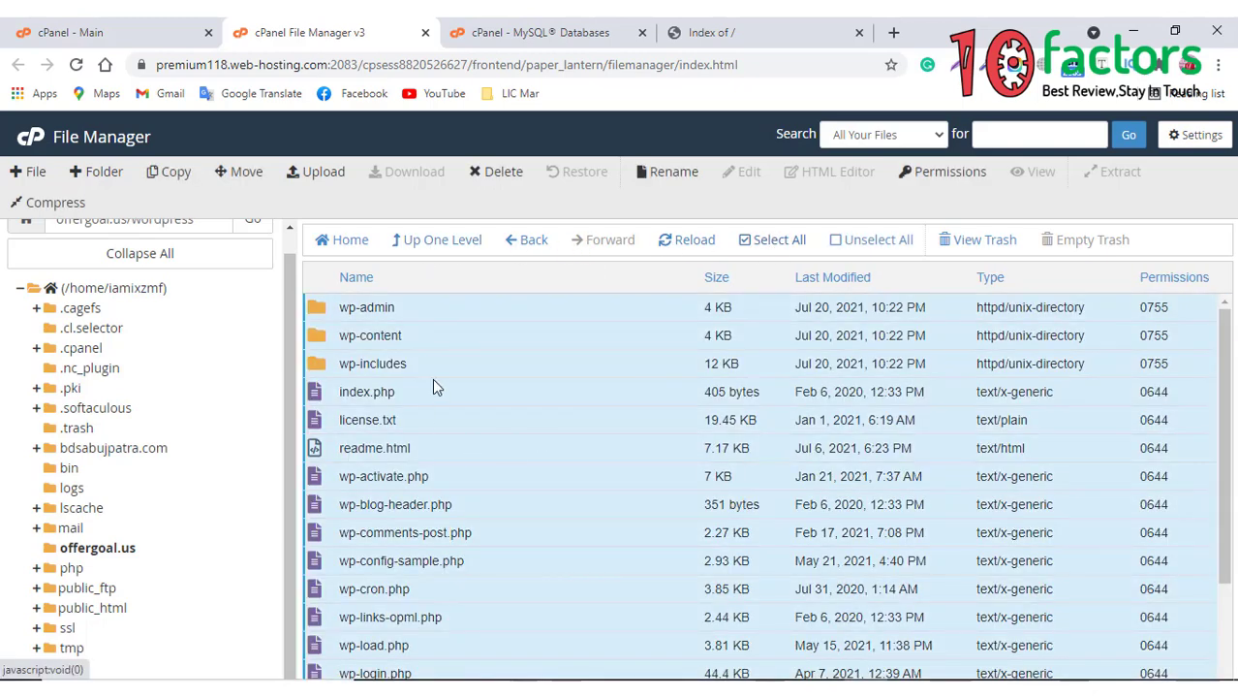
pyautogui.click(244, 173)
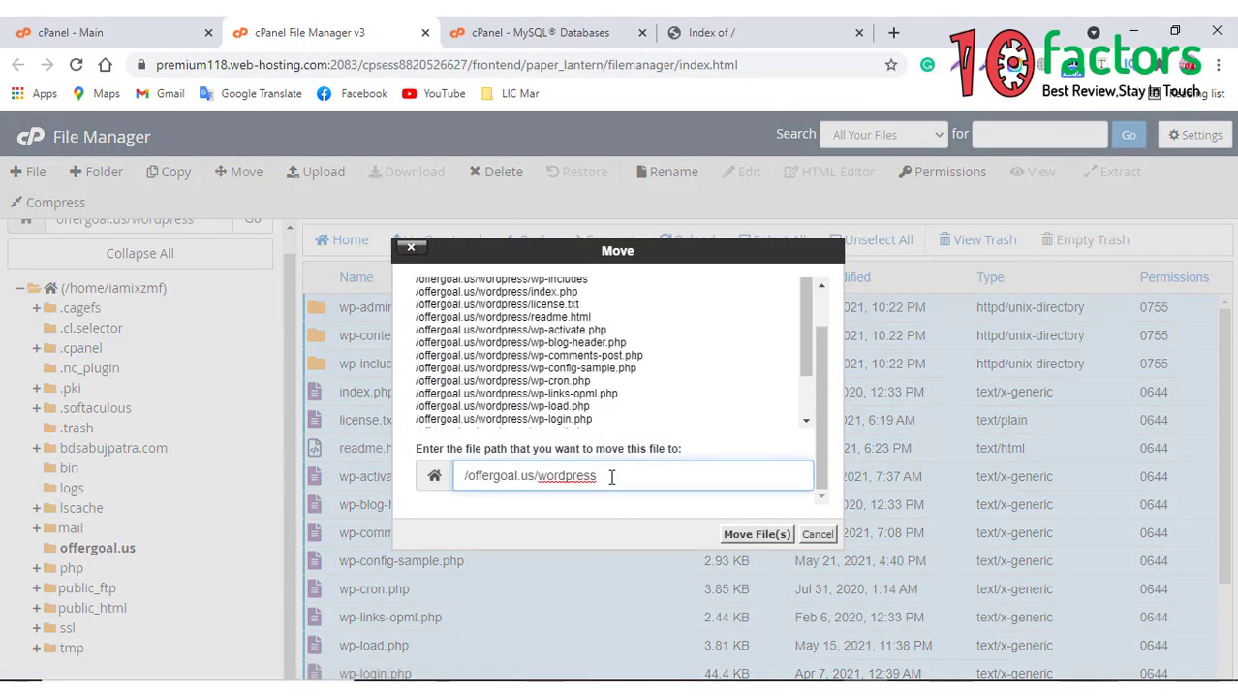
pyautogui.moveTo(601, 475); pyautogui.dragTo(540, 475)
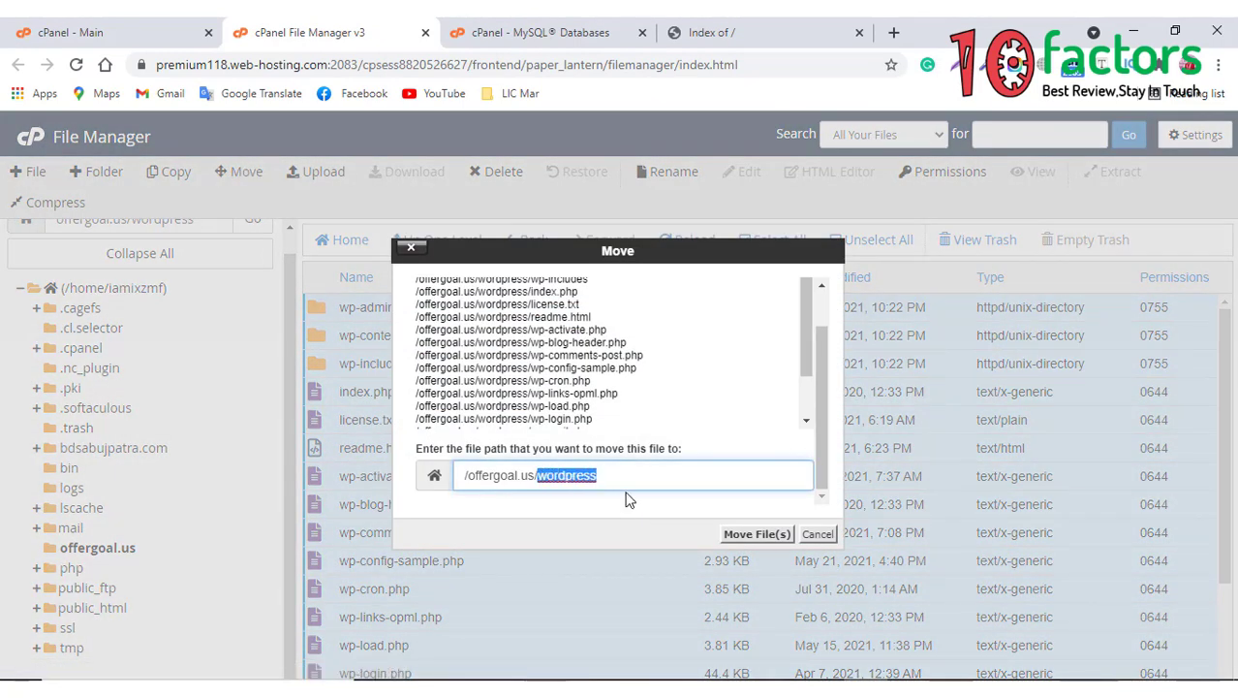
pyautogui.press('BackSpace')
pyautogui.click(755, 534)
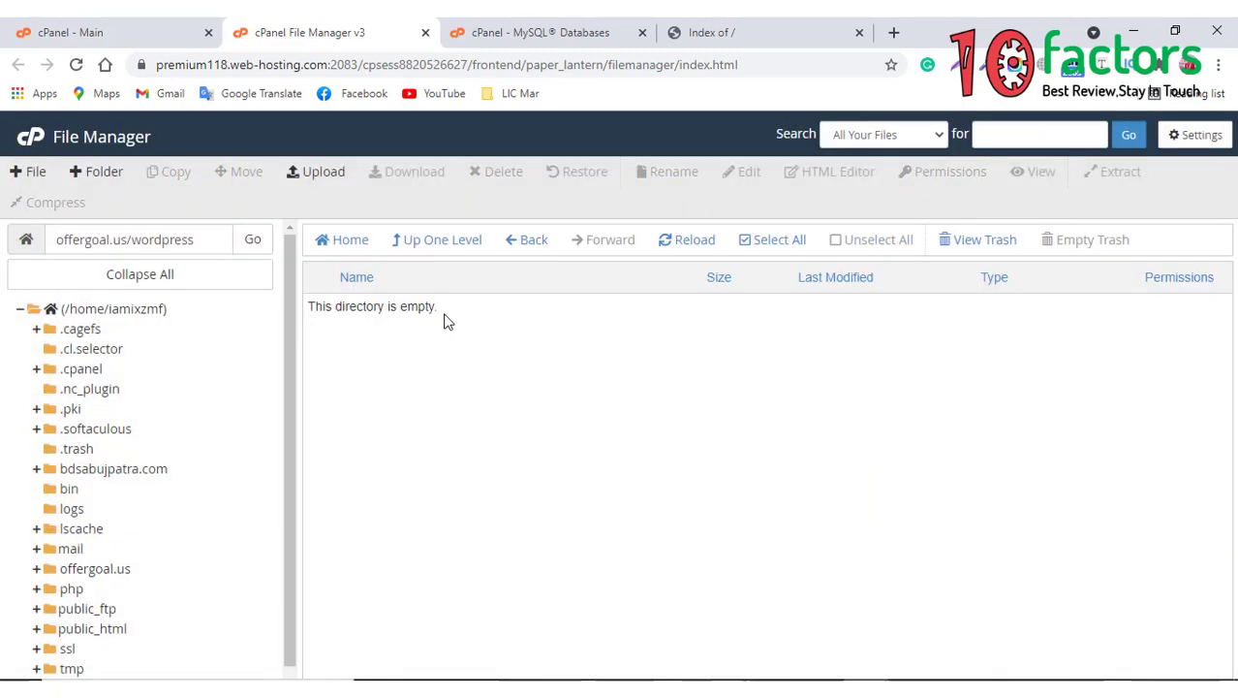
# - Confirm the wordpress folder is empty, then delete it permanently, skipping the trash
pyautogui.click(436, 240)
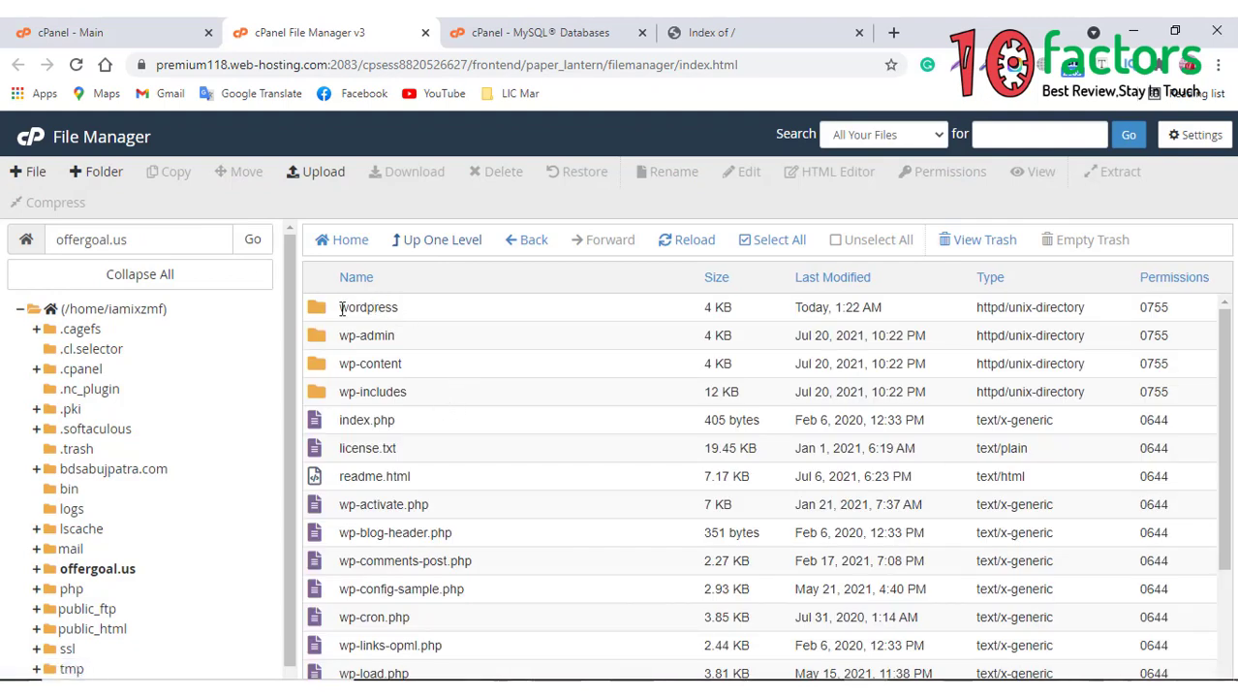
pyautogui.doubleClick(317, 308)
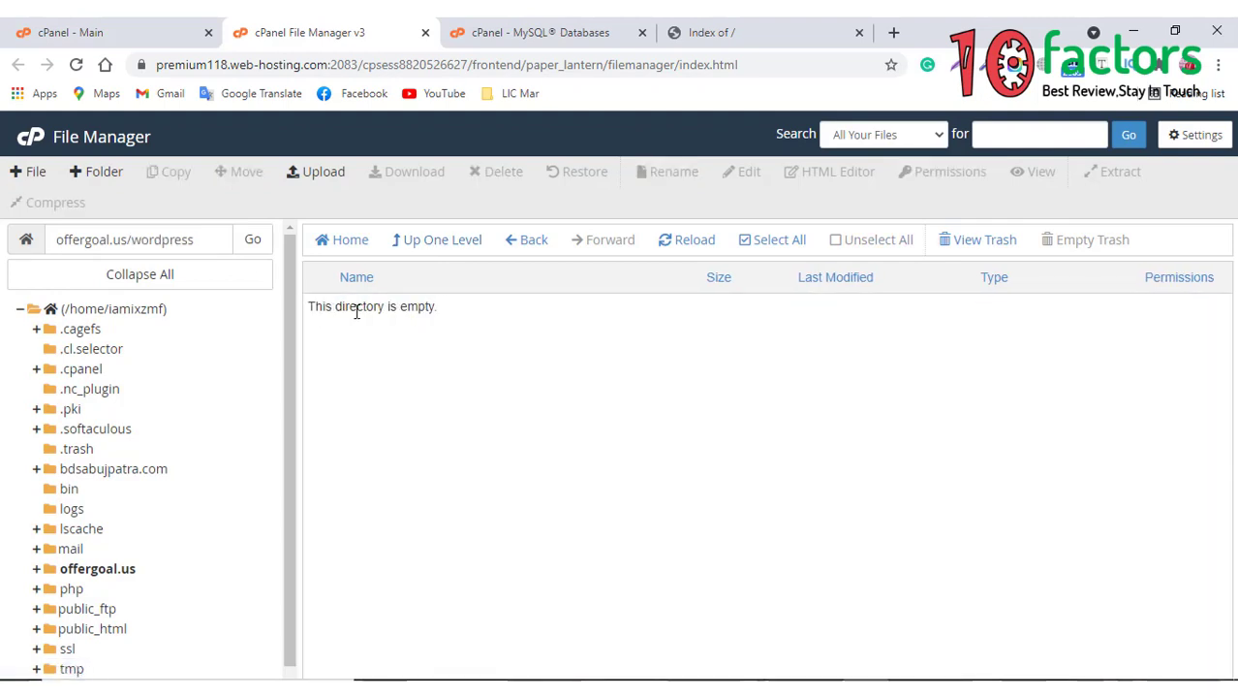
pyautogui.click(450, 242)
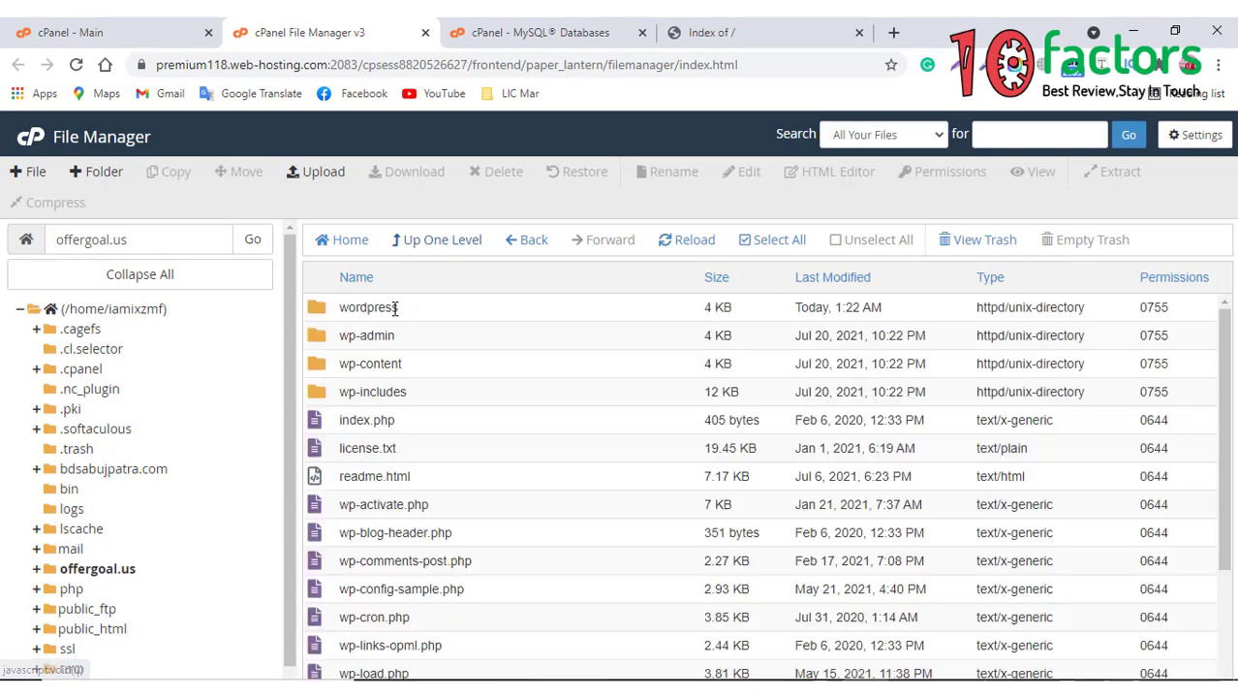
pyautogui.click(388, 307)
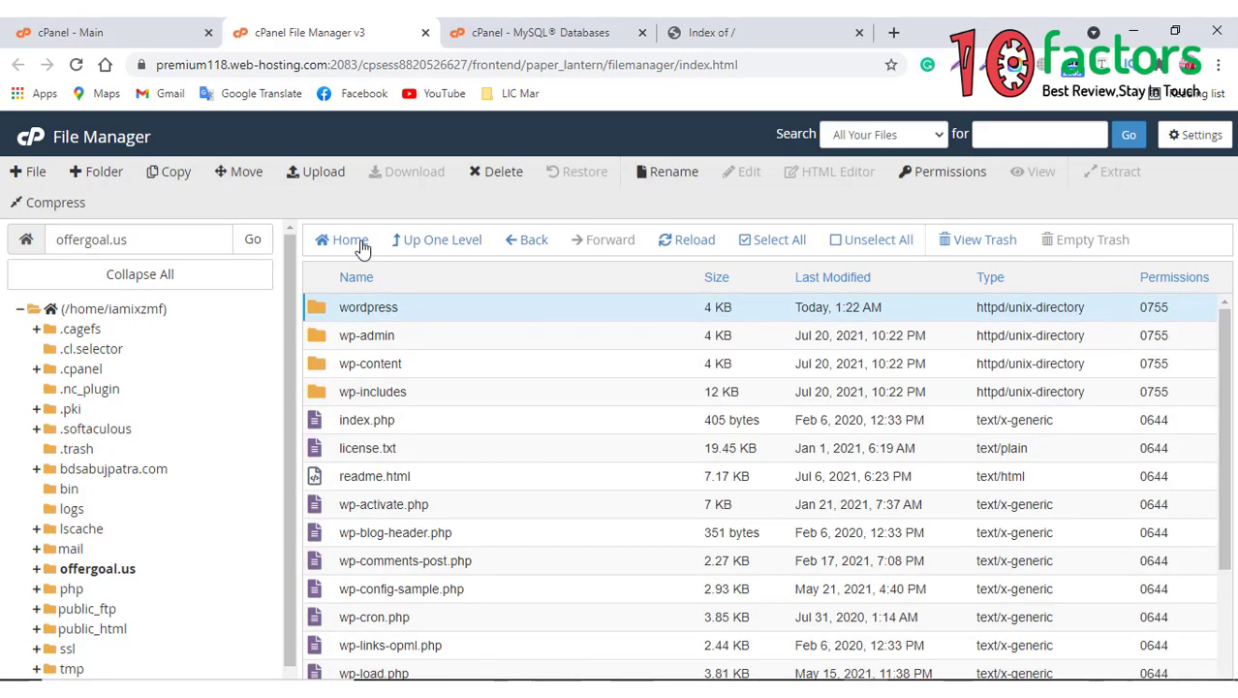
pyautogui.click(510, 176)
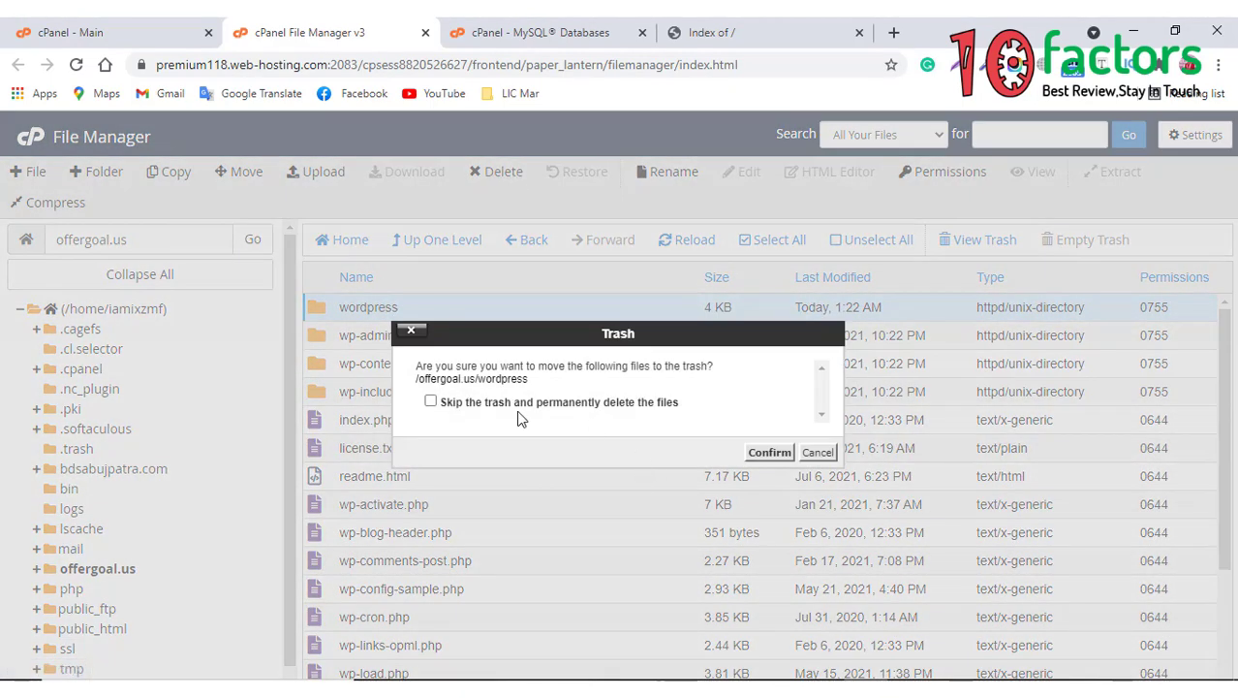
pyautogui.click(431, 401)
pyautogui.click(769, 452)
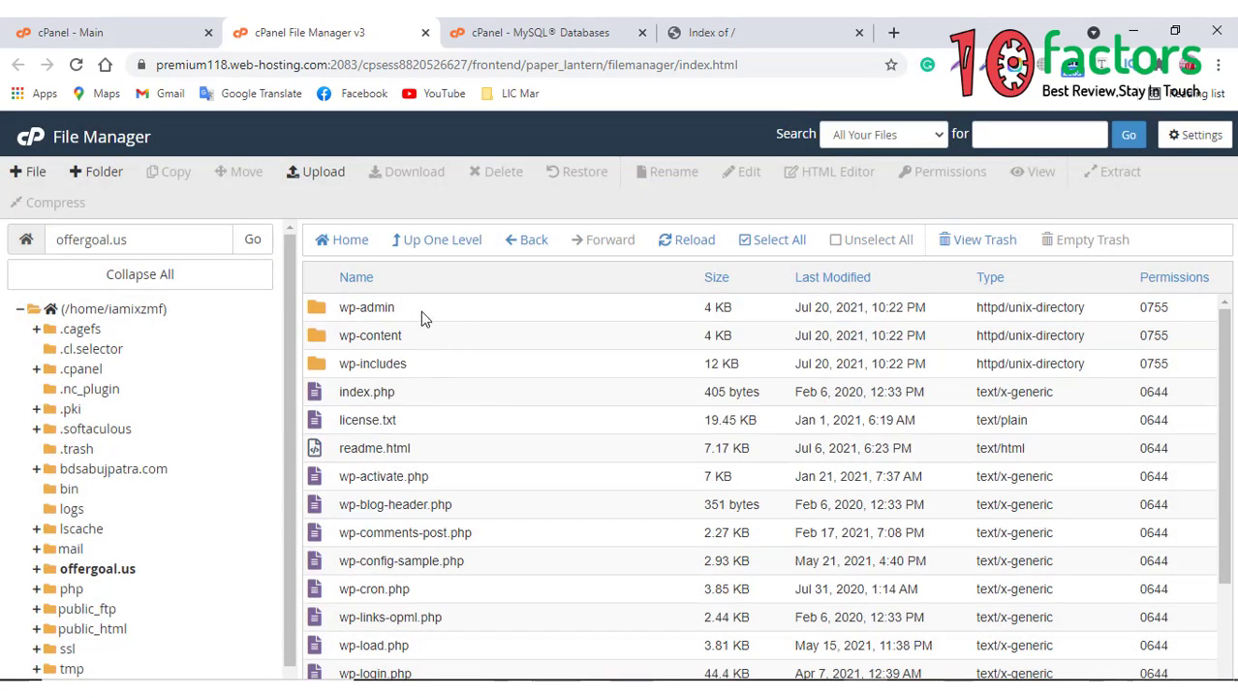
# - Reopen offergoal.us from the home directory to review the WordPress files now in it
pyautogui.click(428, 242)
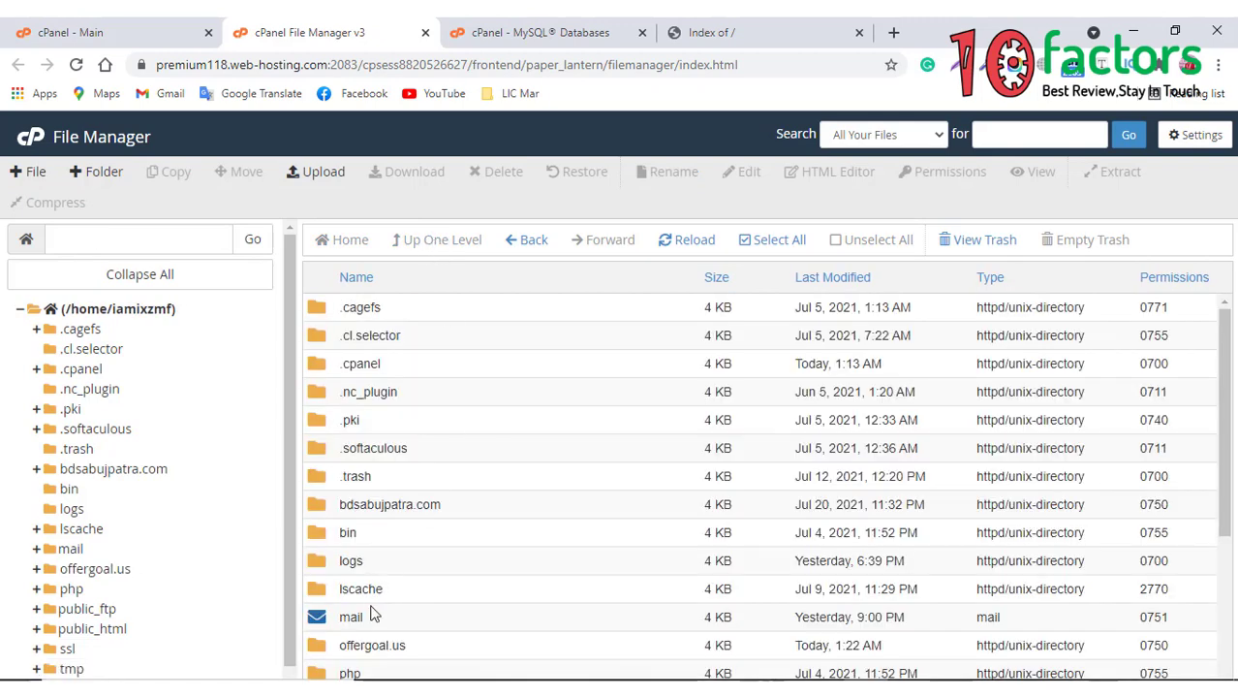
pyautogui.scroll(-2, 386, 584)
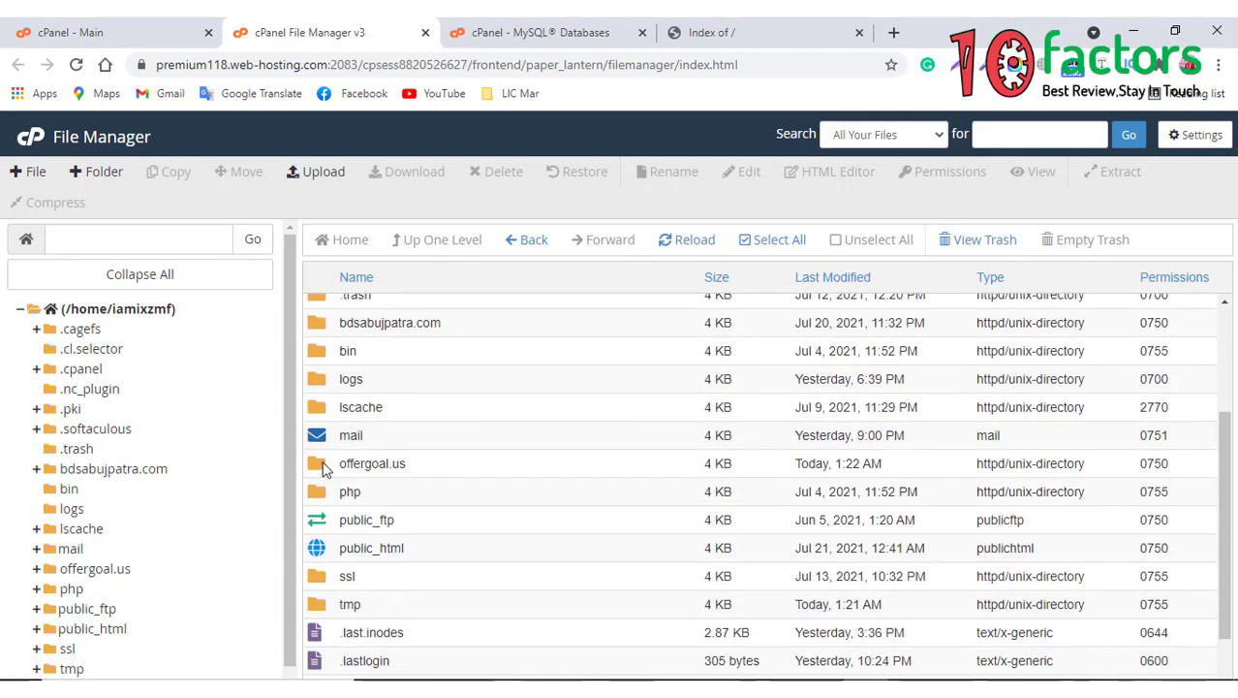
pyautogui.doubleClick(326, 468)
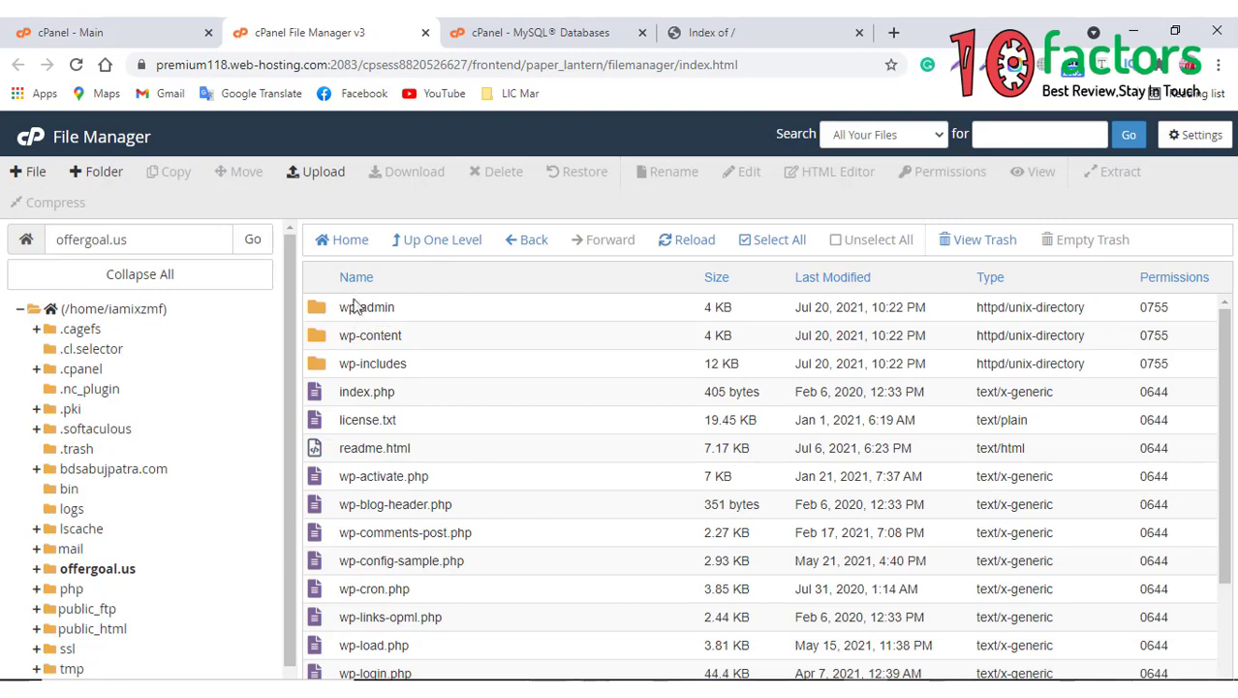
pyautogui.scroll(-2, 397, 290)
pyautogui.scroll(2, 436, 387)
pyautogui.scroll(-2, 436, 436)
pyautogui.scroll(2, 464, 433)
pyautogui.scroll(-2, 472, 344)
pyautogui.scroll(2, 451, 611)
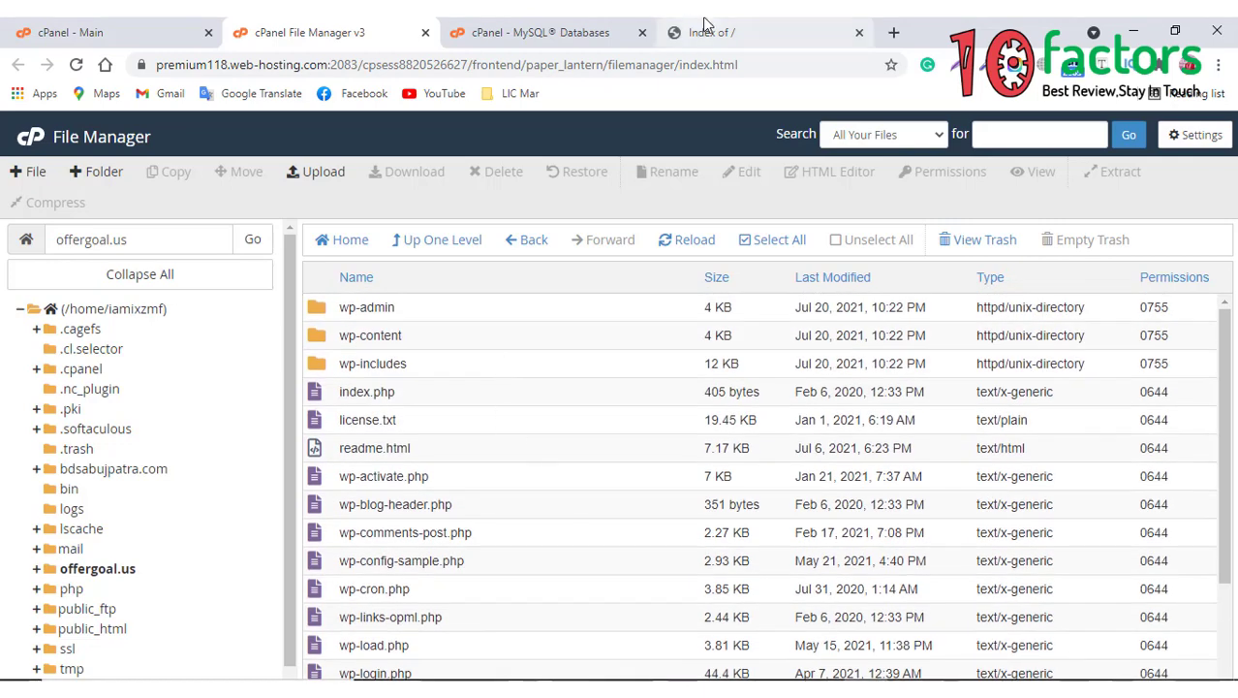
# - Reload the offergoal.us site and continue WordPress setup in English (United States)
pyautogui.click(706, 29)
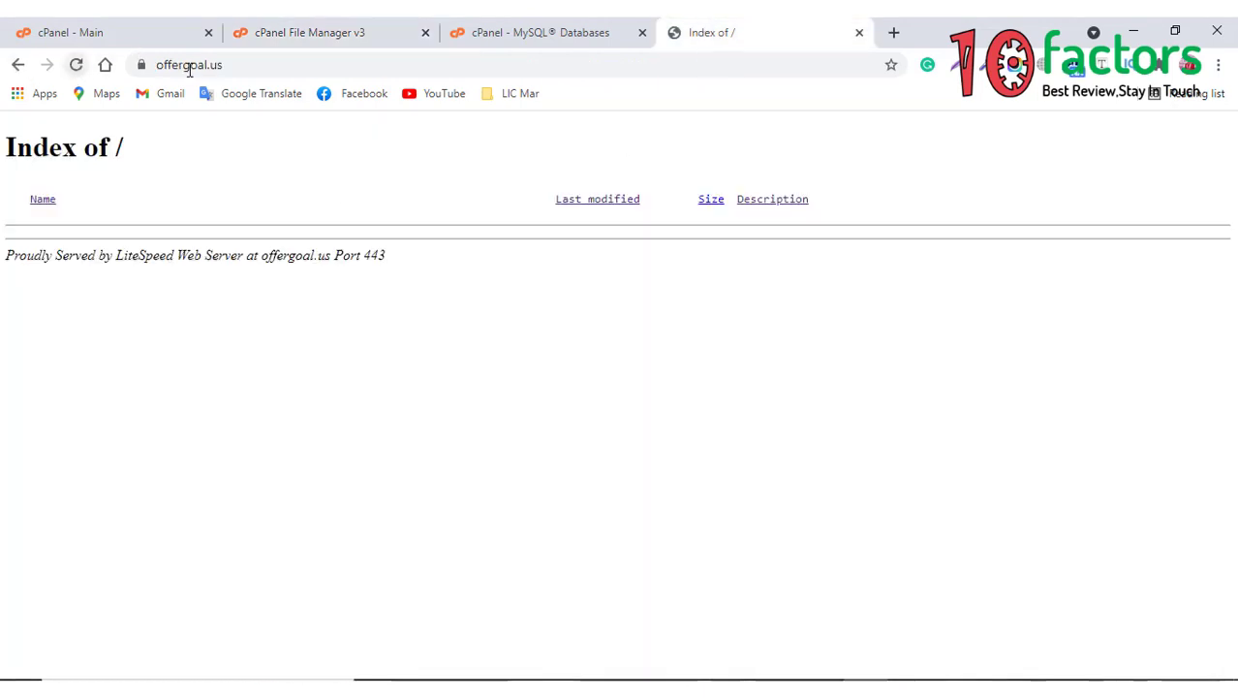
pyautogui.click(189, 65)
pyautogui.click(76, 65)
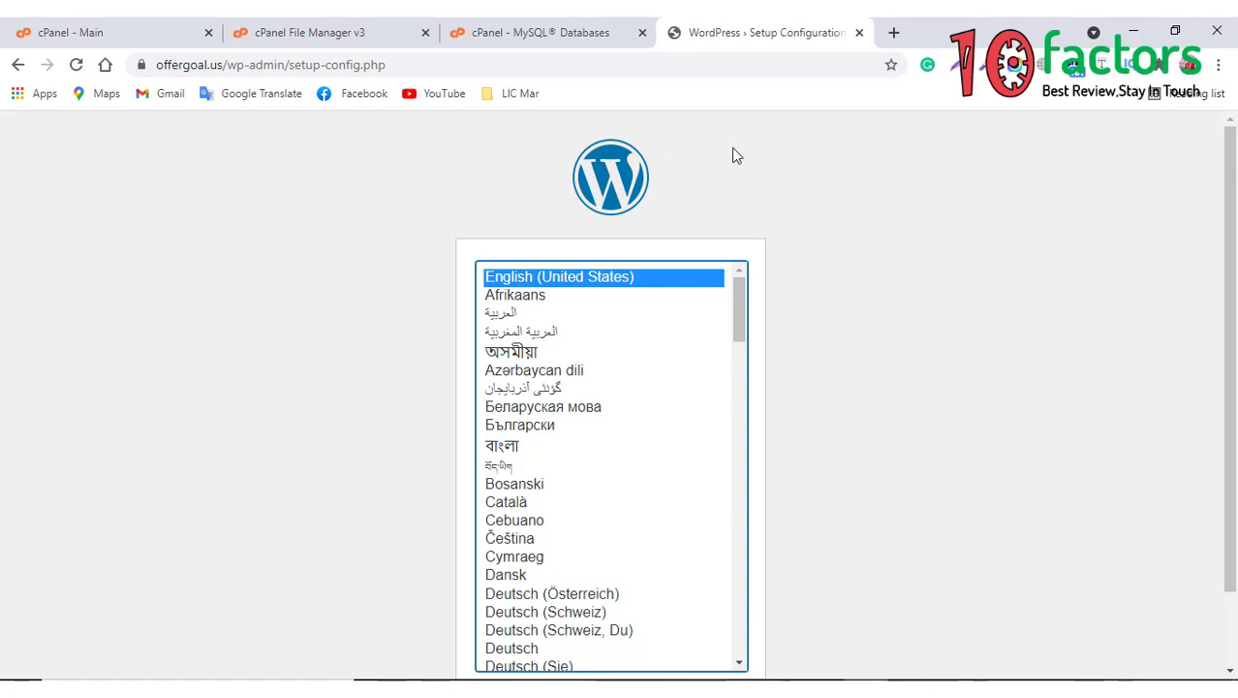
pyautogui.scroll(-1, 737, 150)
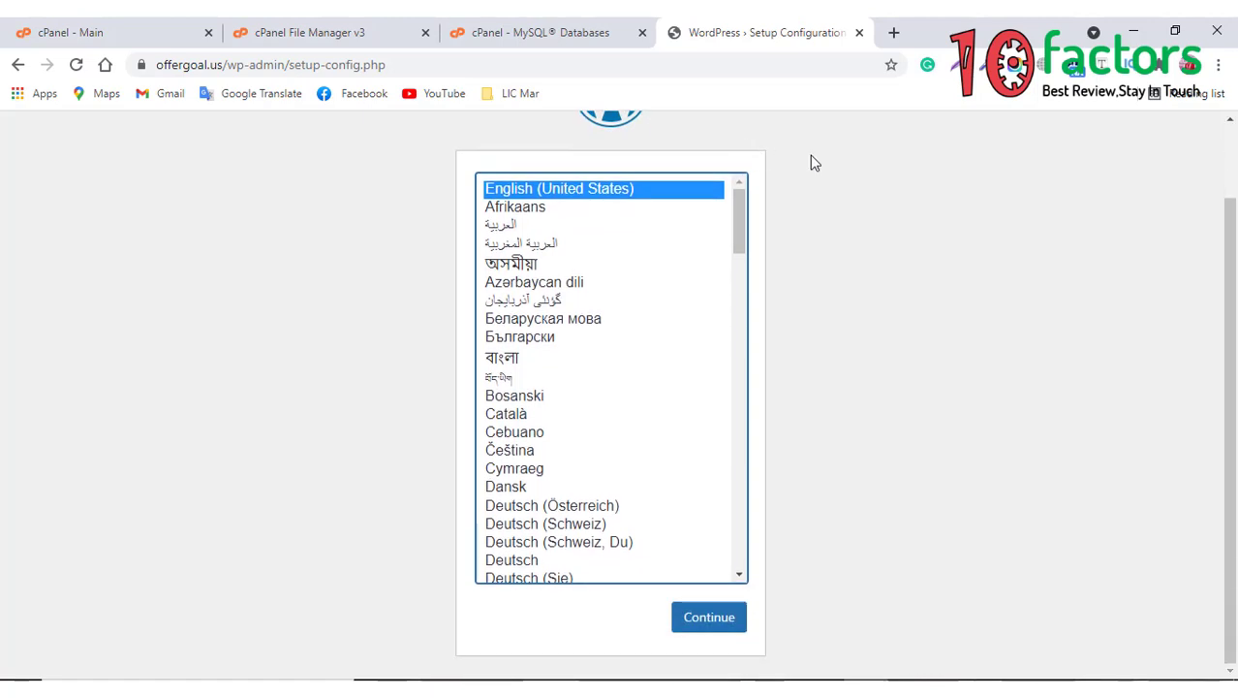
pyautogui.scroll(-4, 691, 340)
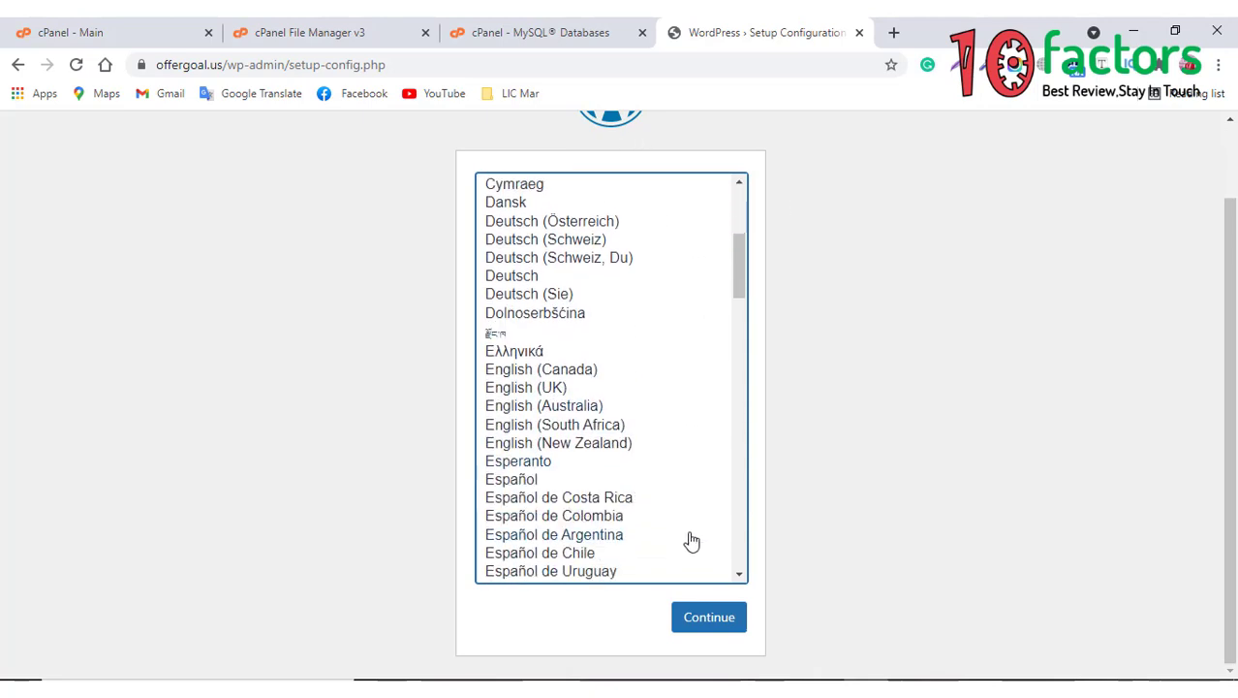
pyautogui.scroll(1, 775, 538)
pyautogui.scroll(-1, 811, 362)
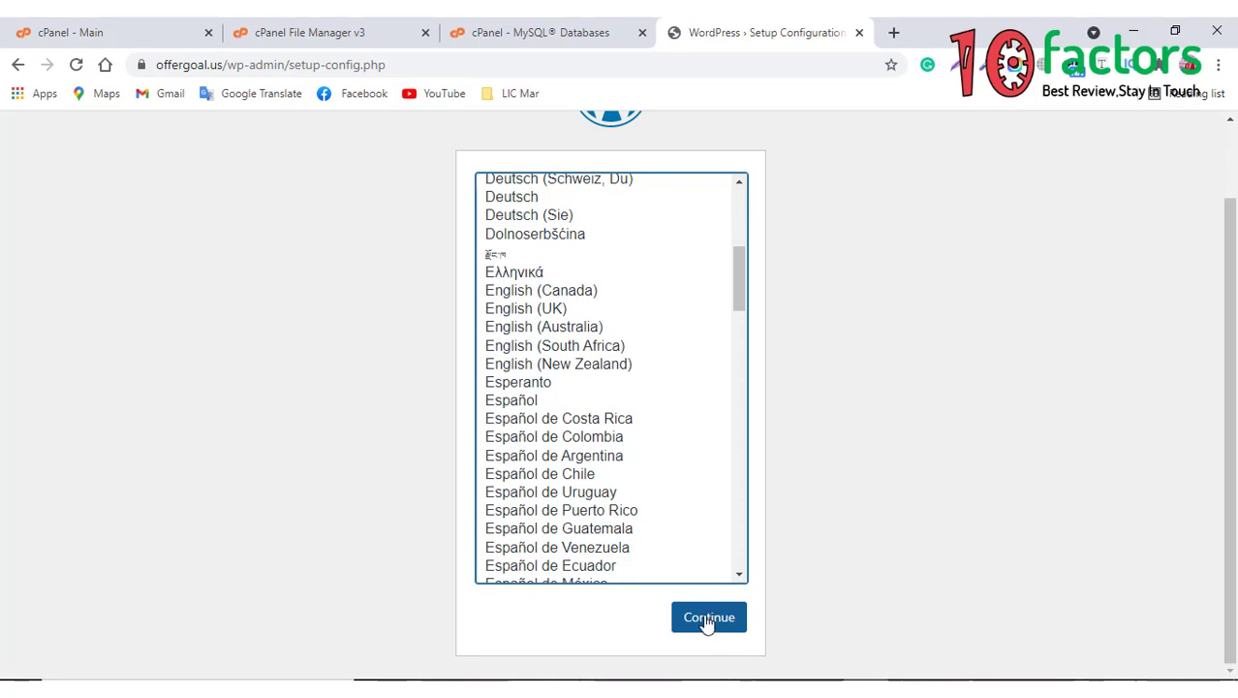
pyautogui.click(708, 623)
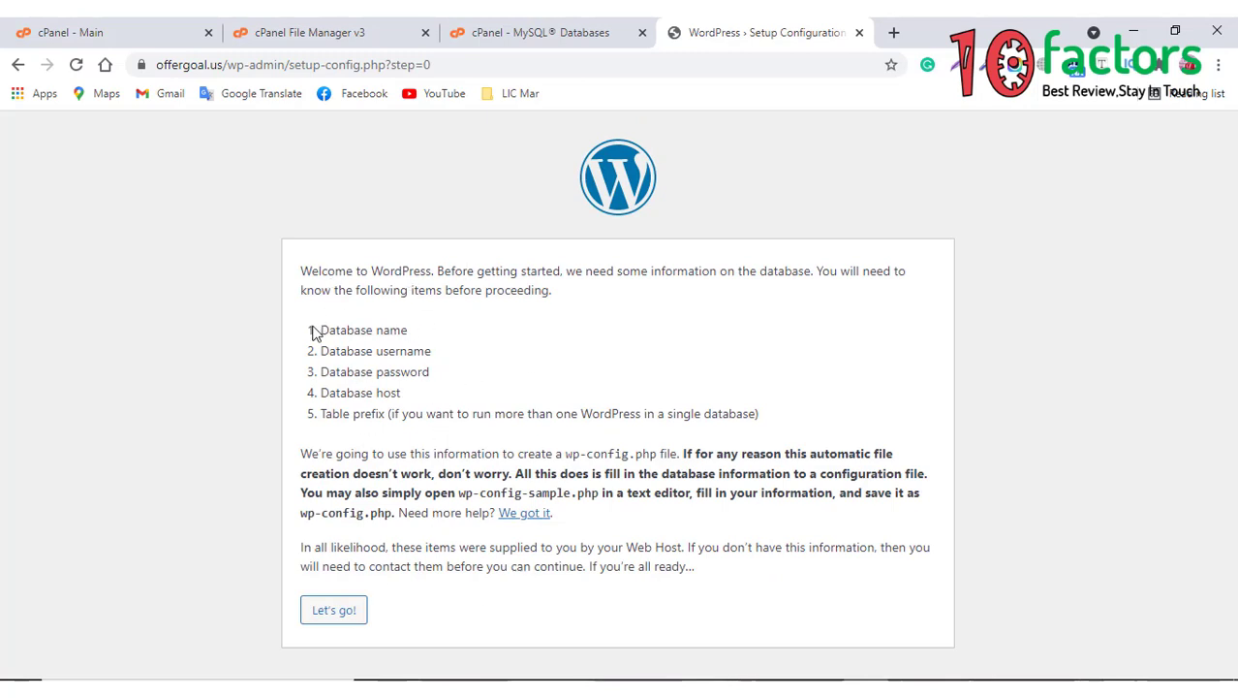
# - Copy the database name, username and password requirement items from the welcome page
pyautogui.moveTo(312, 331); pyautogui.dragTo(433, 378)
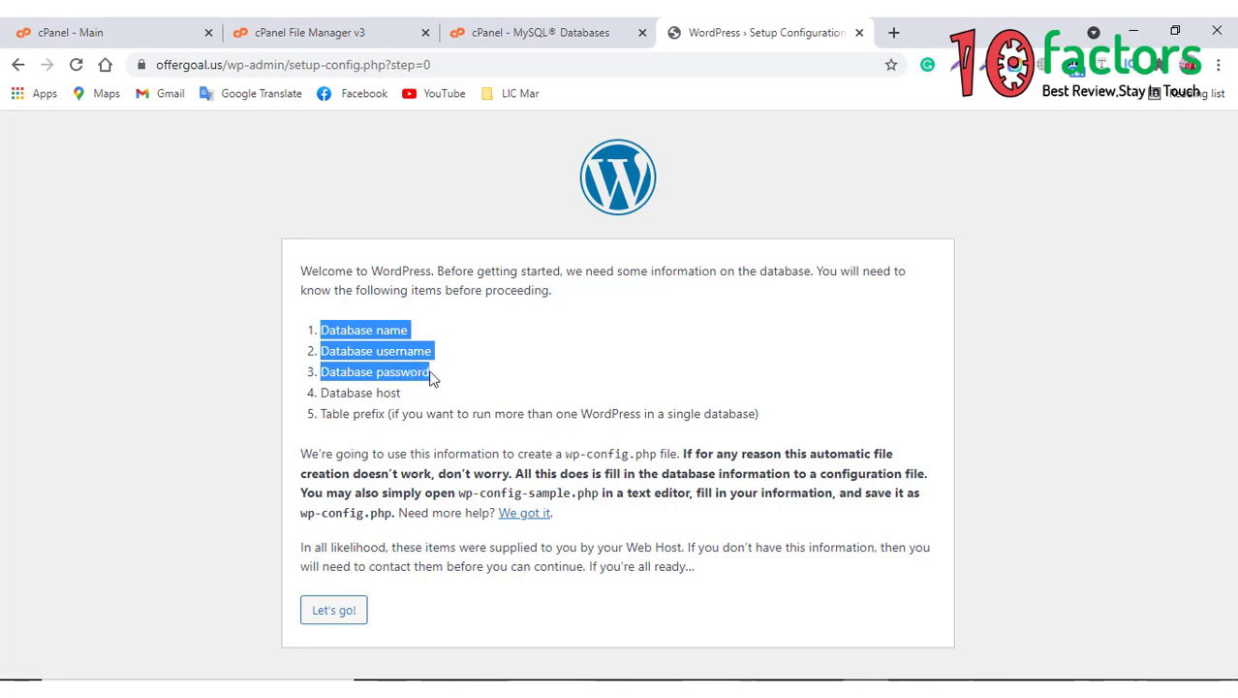
pyautogui.rightClick(380, 334)
pyautogui.click(436, 351)
# - Paste the three database lines (name, username, password) into the blank note and reposition its window
pyautogui.rightClick(522, 412)
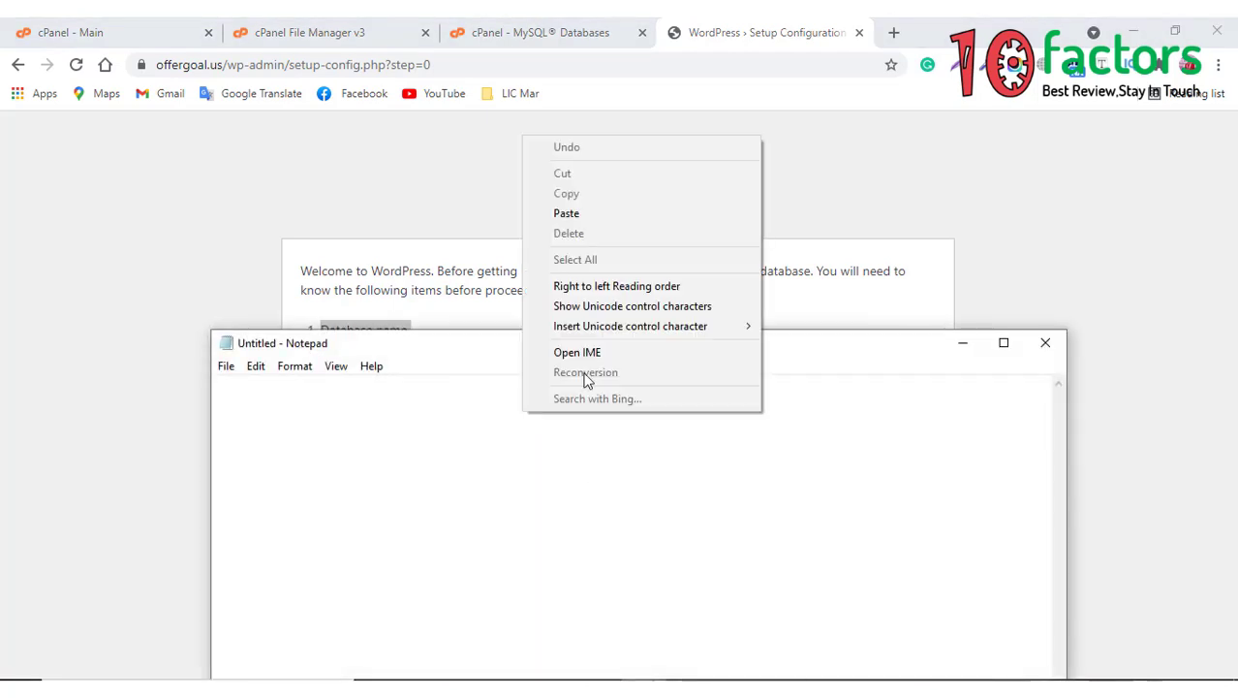
pyautogui.click(585, 223)
pyautogui.moveTo(613, 343); pyautogui.dragTo(674, 265)
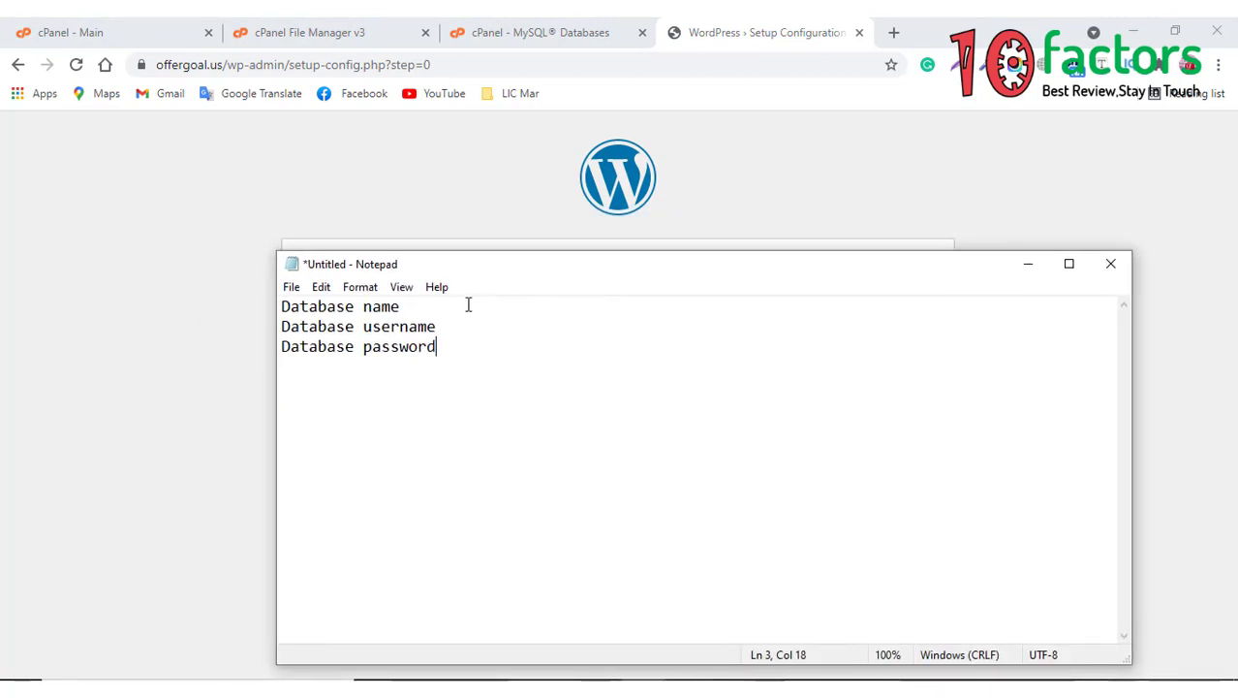
pyautogui.click(508, 313)
pyautogui.click(465, 337)
pyautogui.click(438, 351)
pyautogui.write('_')
pyautogui.click(489, 306)
# - Copy the database name onto the username and password lines, adding digits 73, then minimise Notepad
pyautogui.moveTo(493, 306); pyautogui.dragTo(426, 306)
pyautogui.rightClick(453, 306)
pyautogui.click(523, 364)
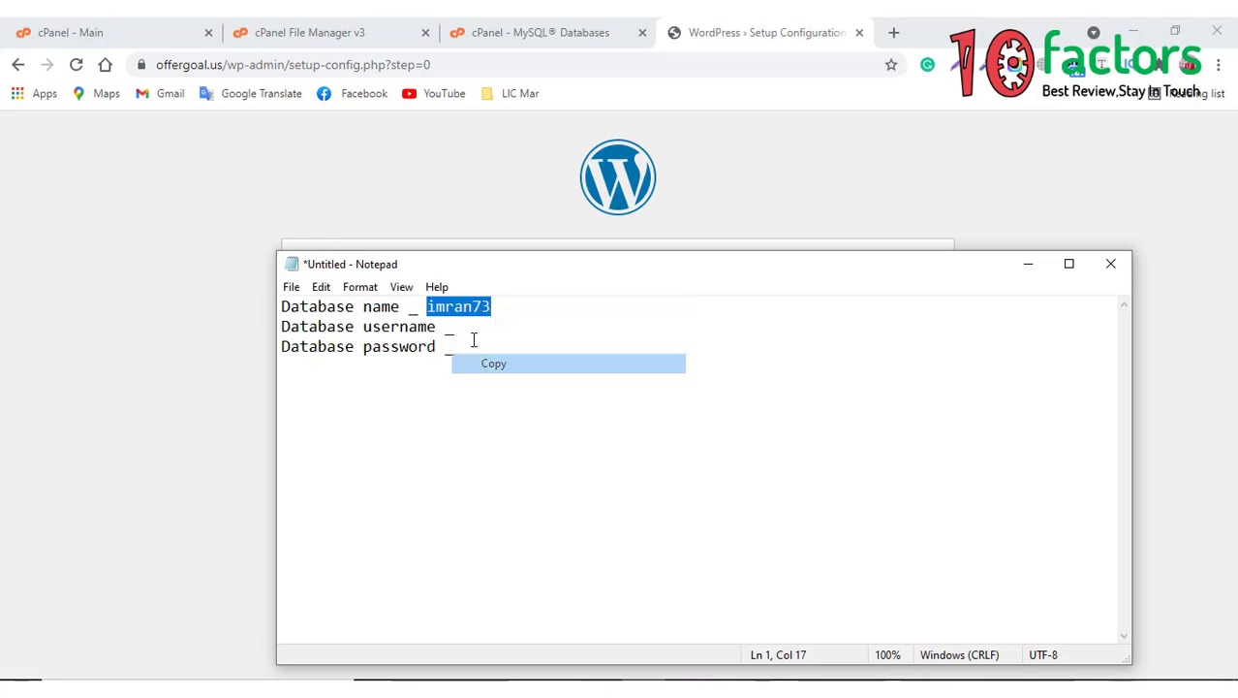
pyautogui.click(494, 333)
pyautogui.hotkey('ctrl', 'v')
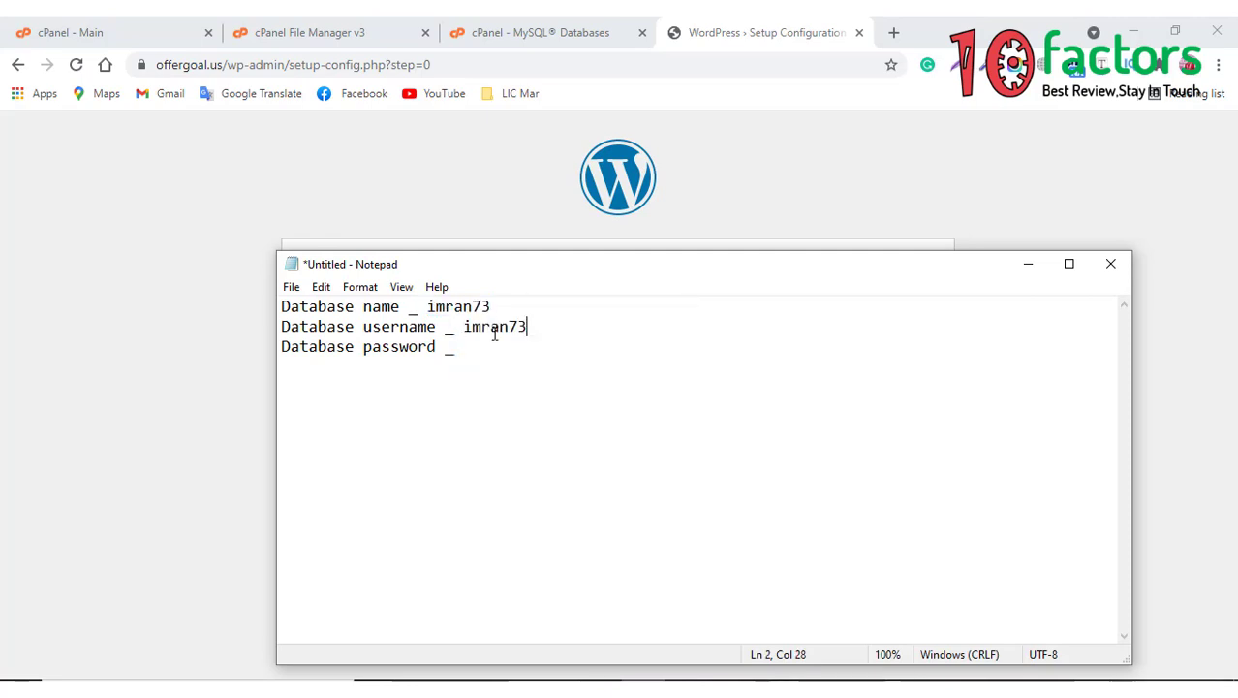
pyautogui.write('73')
pyautogui.hotkey('ctrl', 'v')
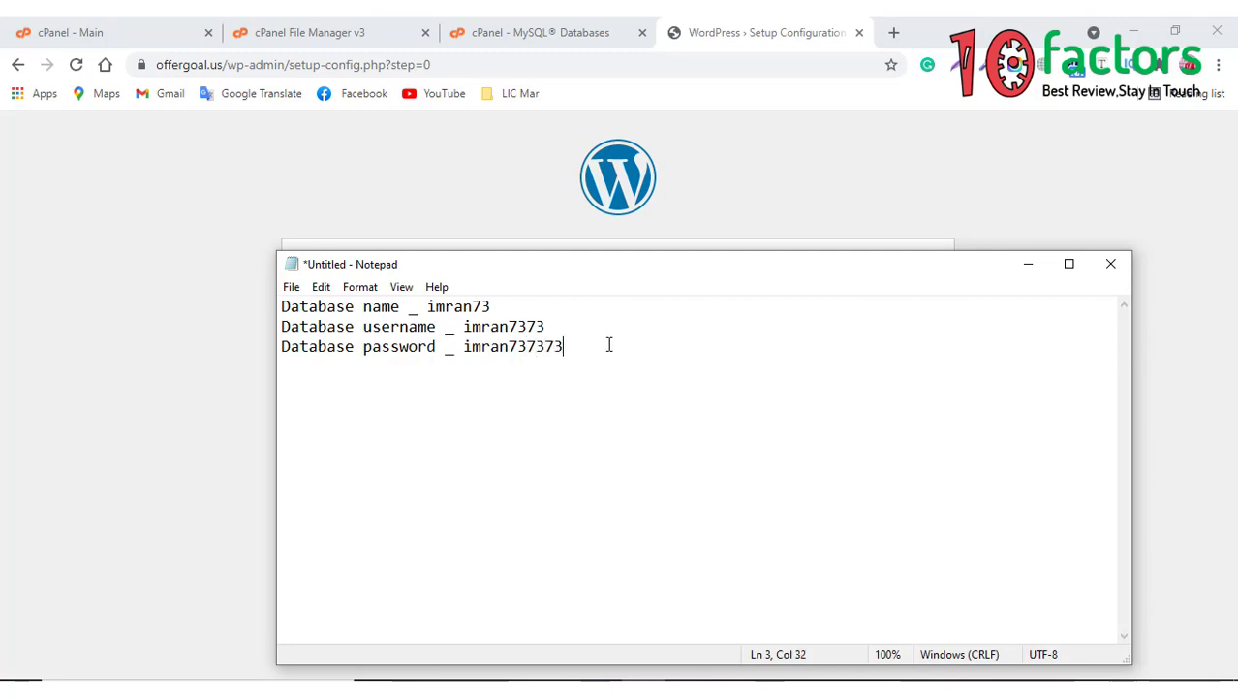
pyautogui.click(1030, 264)
# - From the cPanel main page, scroll to Databases and open MySQL Databases
pyautogui.click(92, 29)
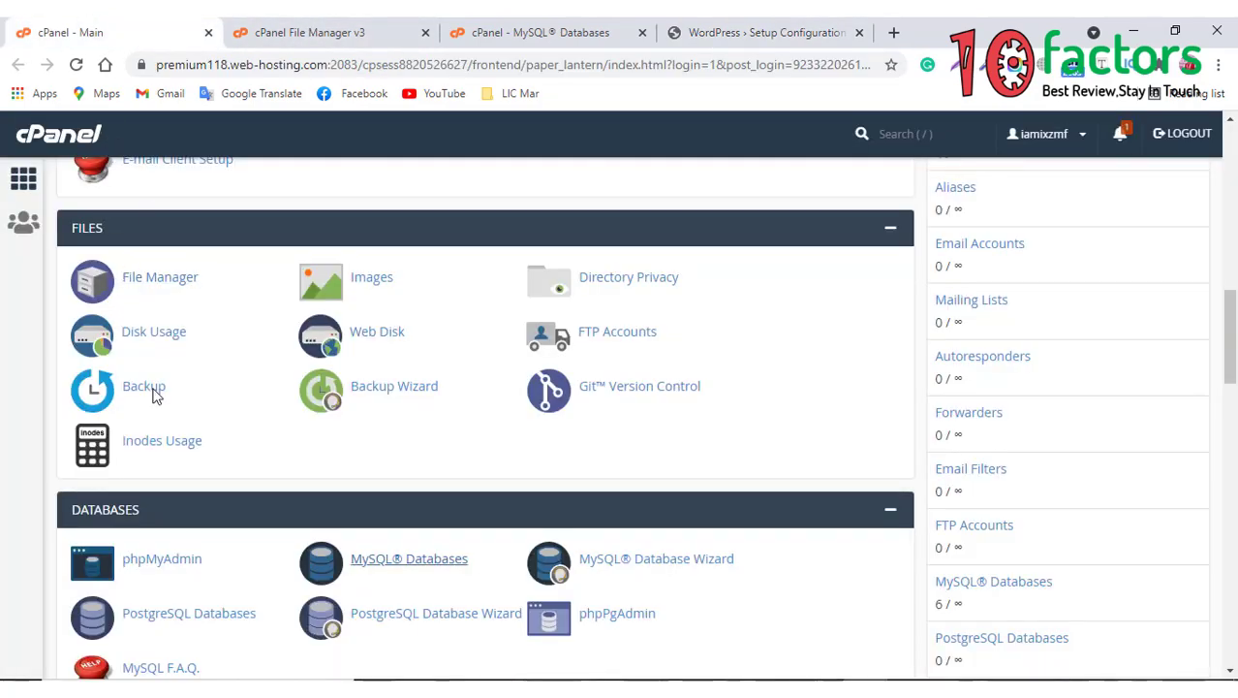
pyautogui.scroll(-1, 158, 388)
pyautogui.scroll(-2, 209, 222)
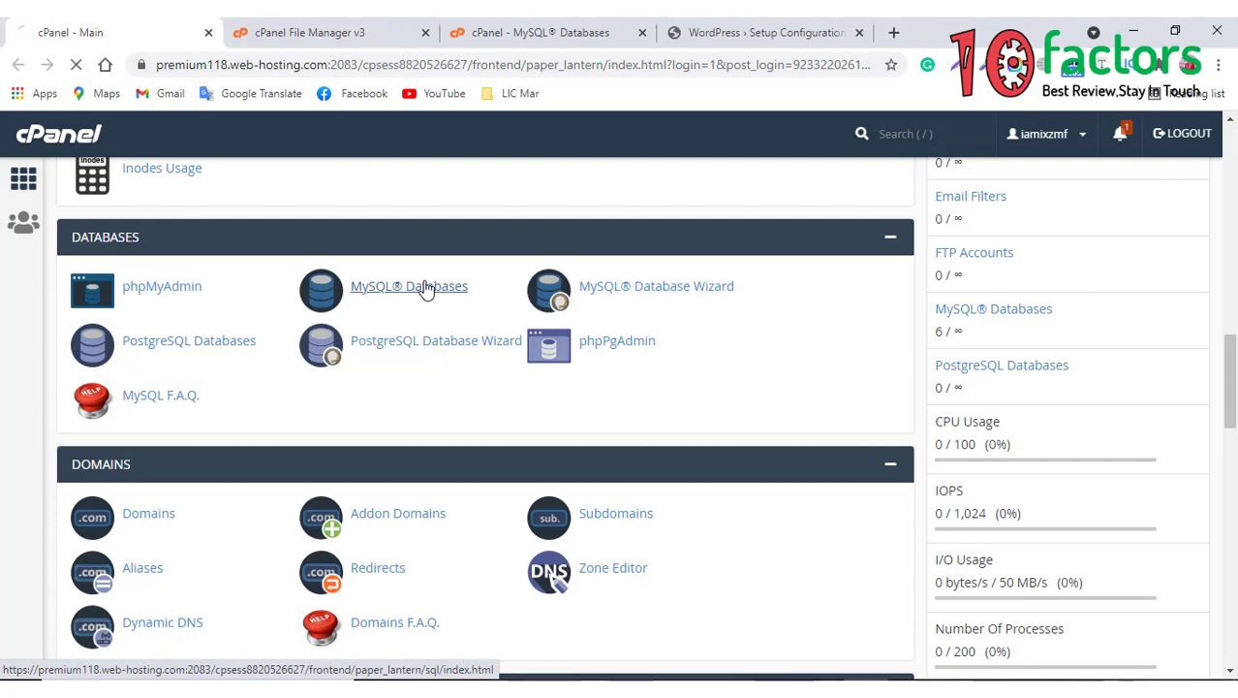
pyautogui.click(414, 283)
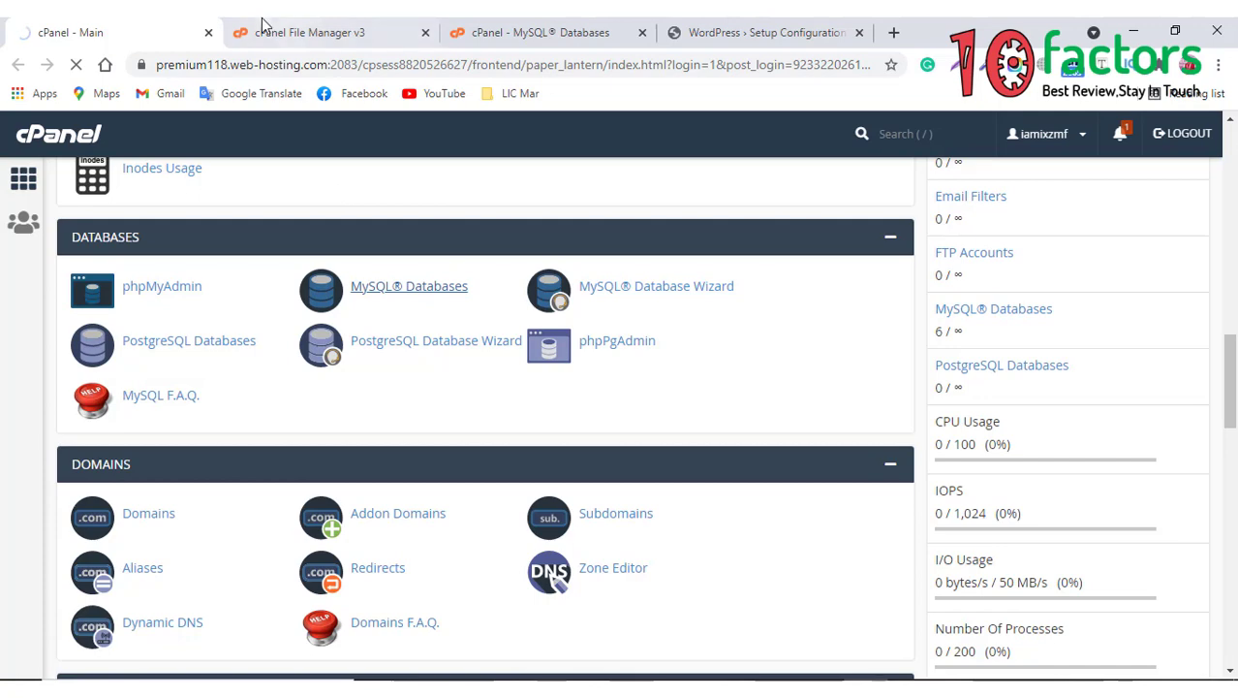
pyautogui.click(547, 32)
pyautogui.scroll(-1, 178, 295)
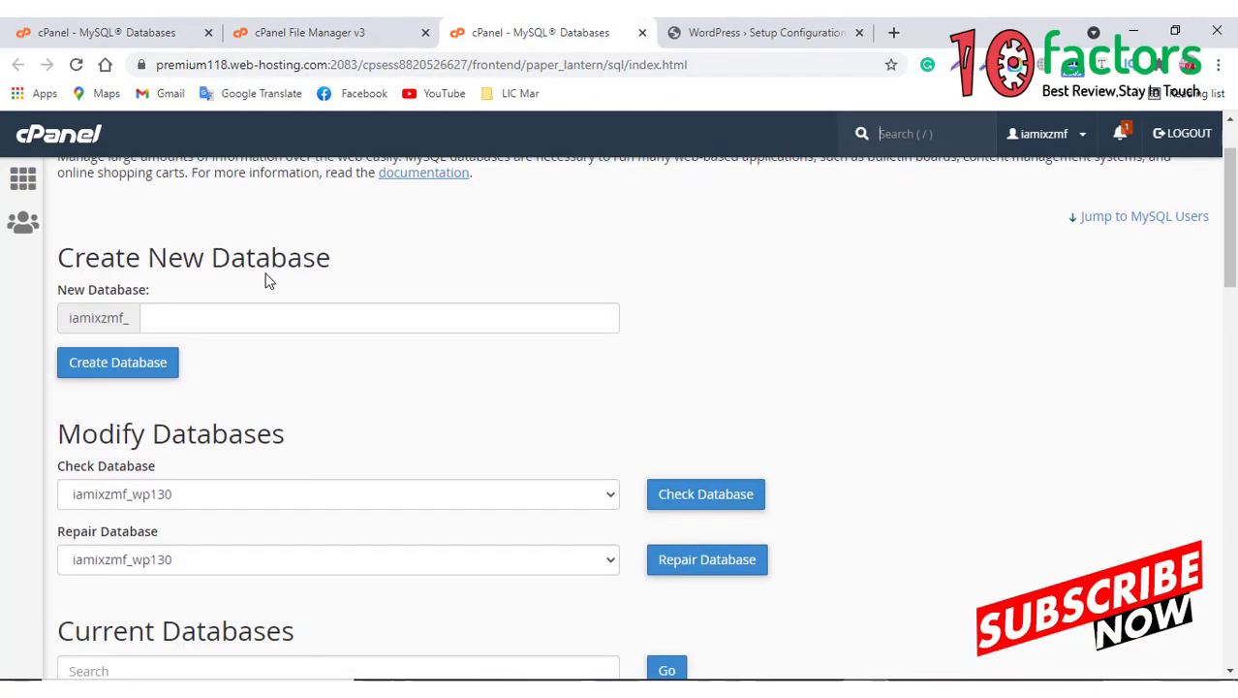
# - Enter the database name copied from the notes as the New Database, create it, and go back
pyautogui.click(167, 318)
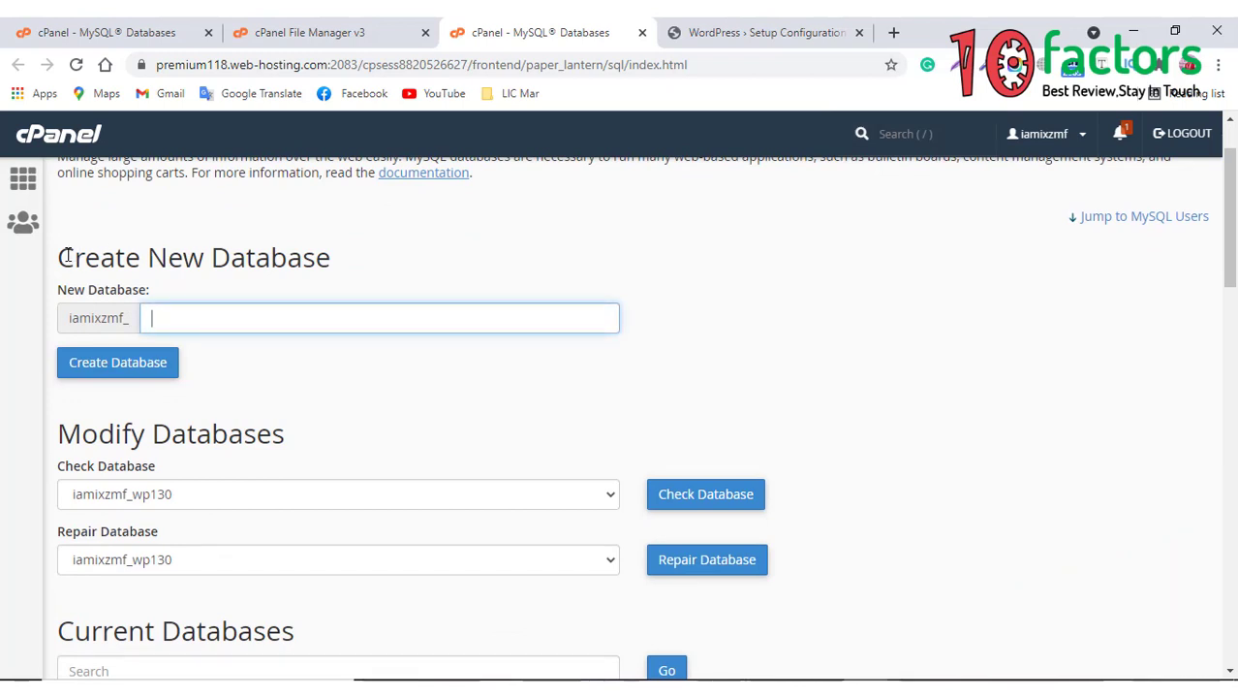
pyautogui.click(705, 690)
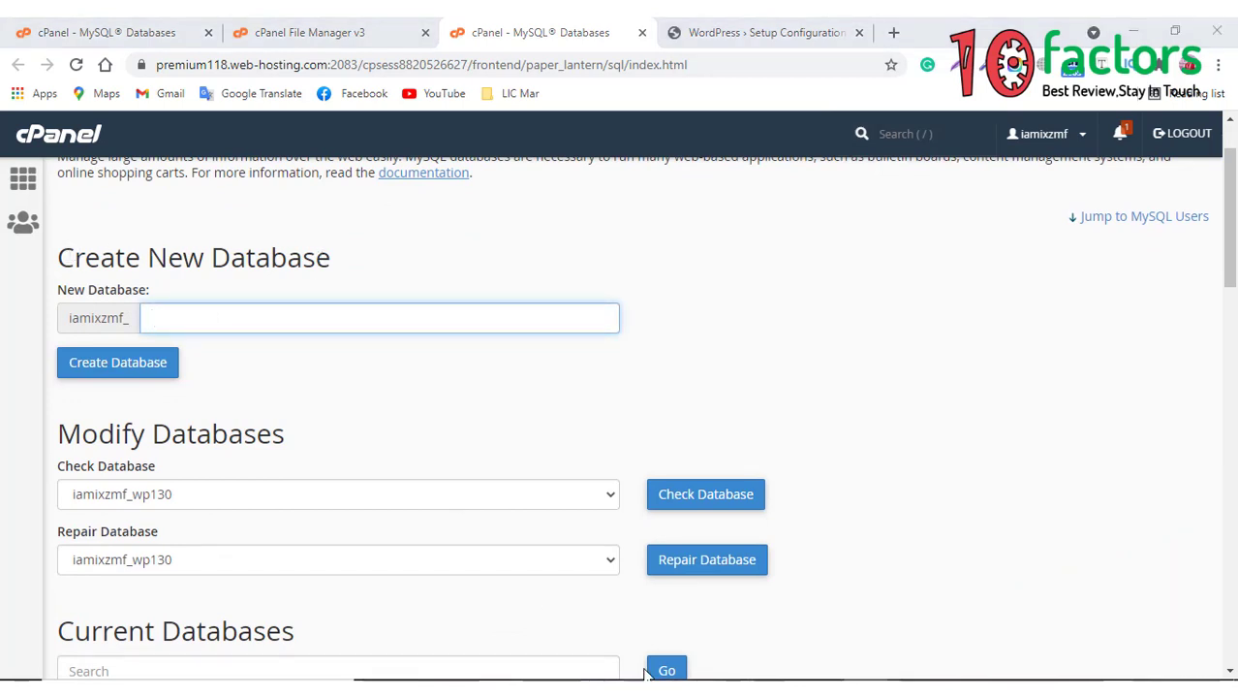
pyautogui.moveTo(492, 307); pyautogui.dragTo(426, 304)
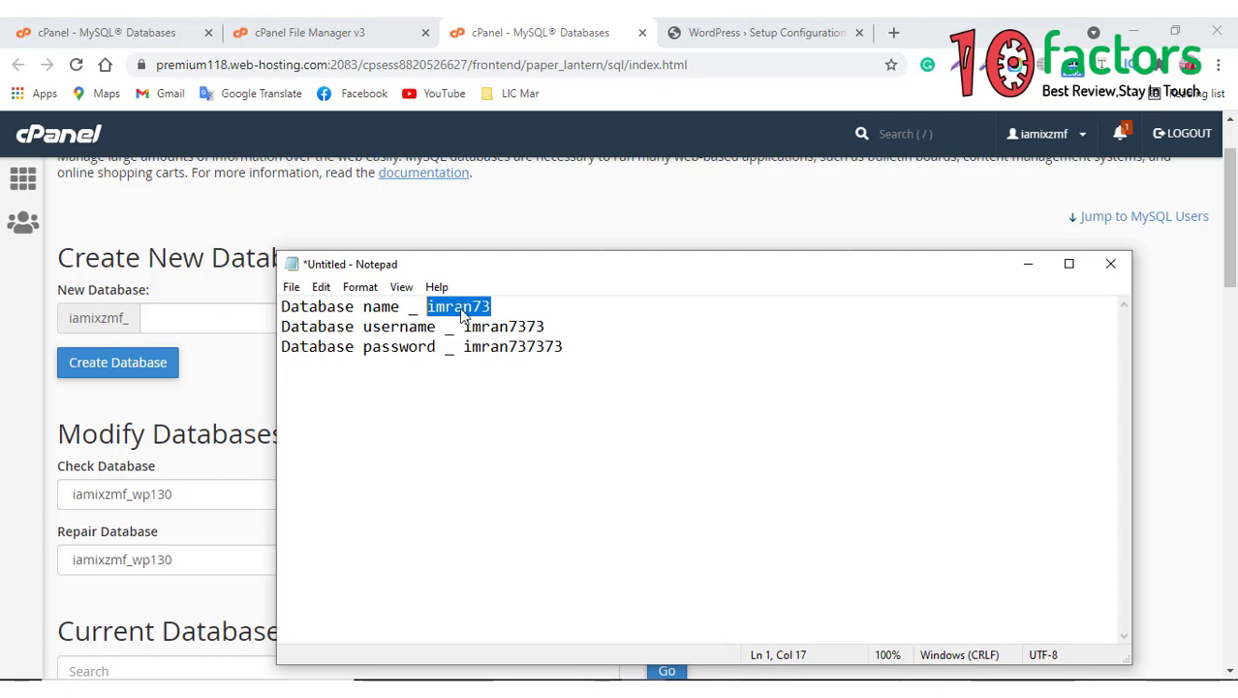
pyautogui.rightClick(461, 311)
pyautogui.click(523, 366)
pyautogui.click(218, 316)
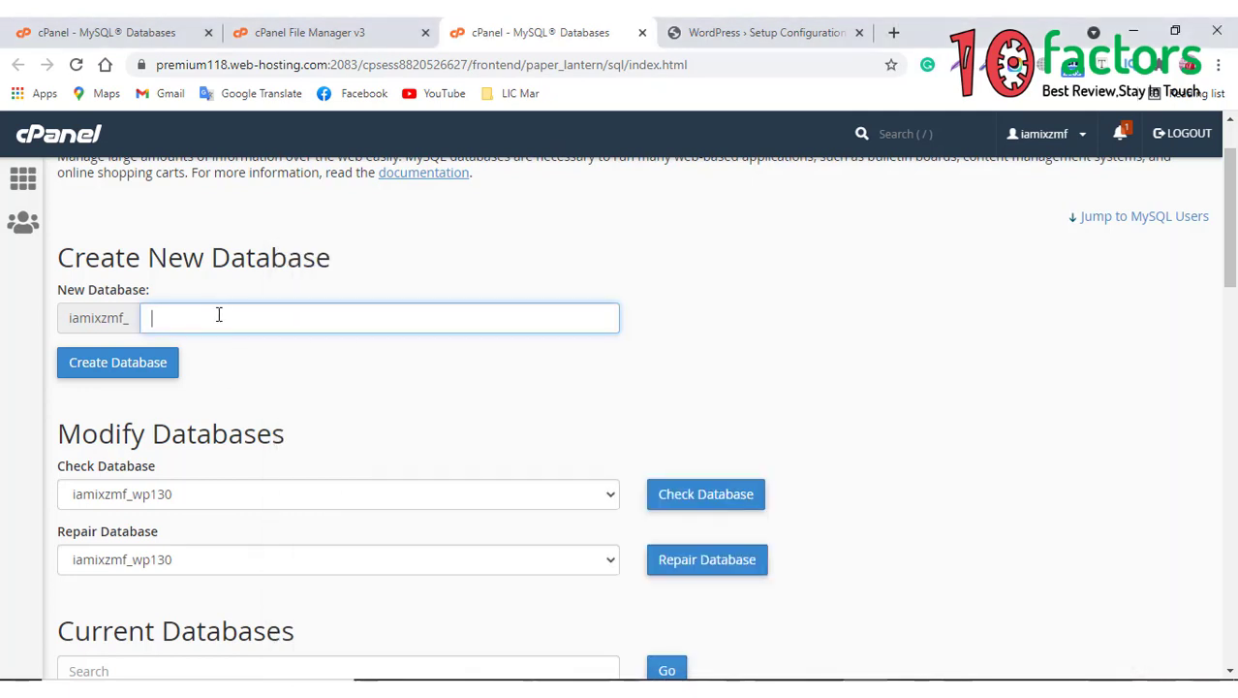
pyautogui.hotkey('ctrl', 'v')
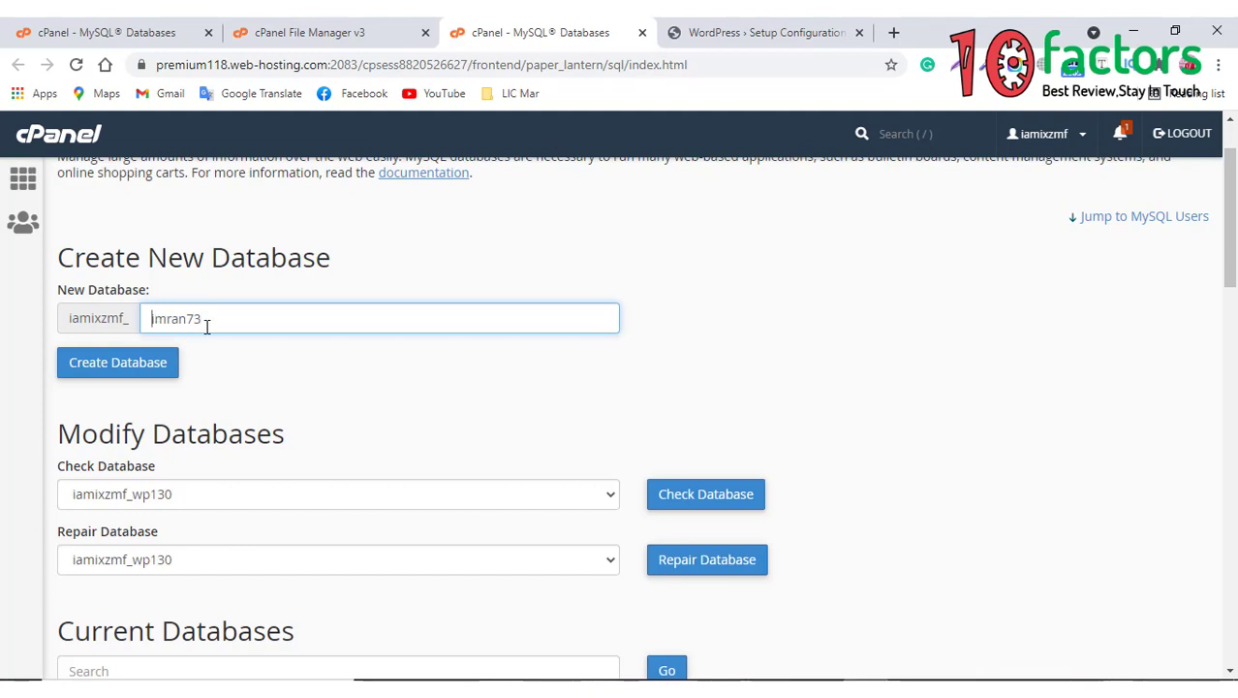
pyautogui.click(111, 368)
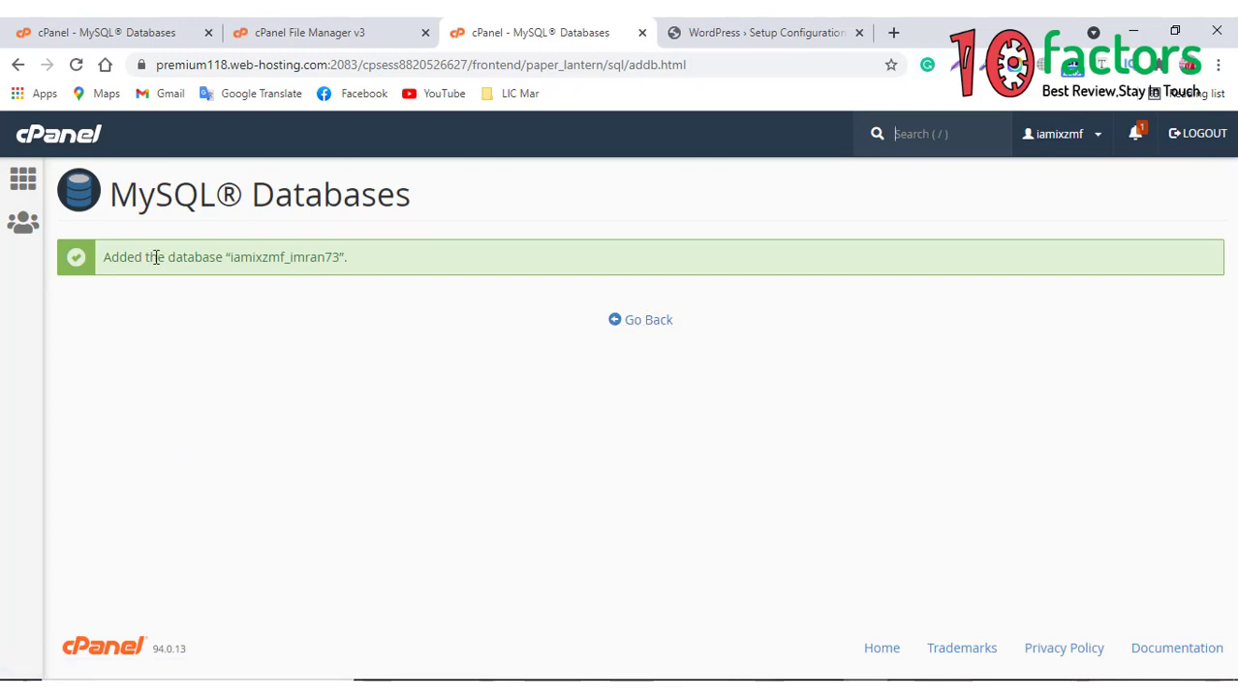
pyautogui.click(654, 323)
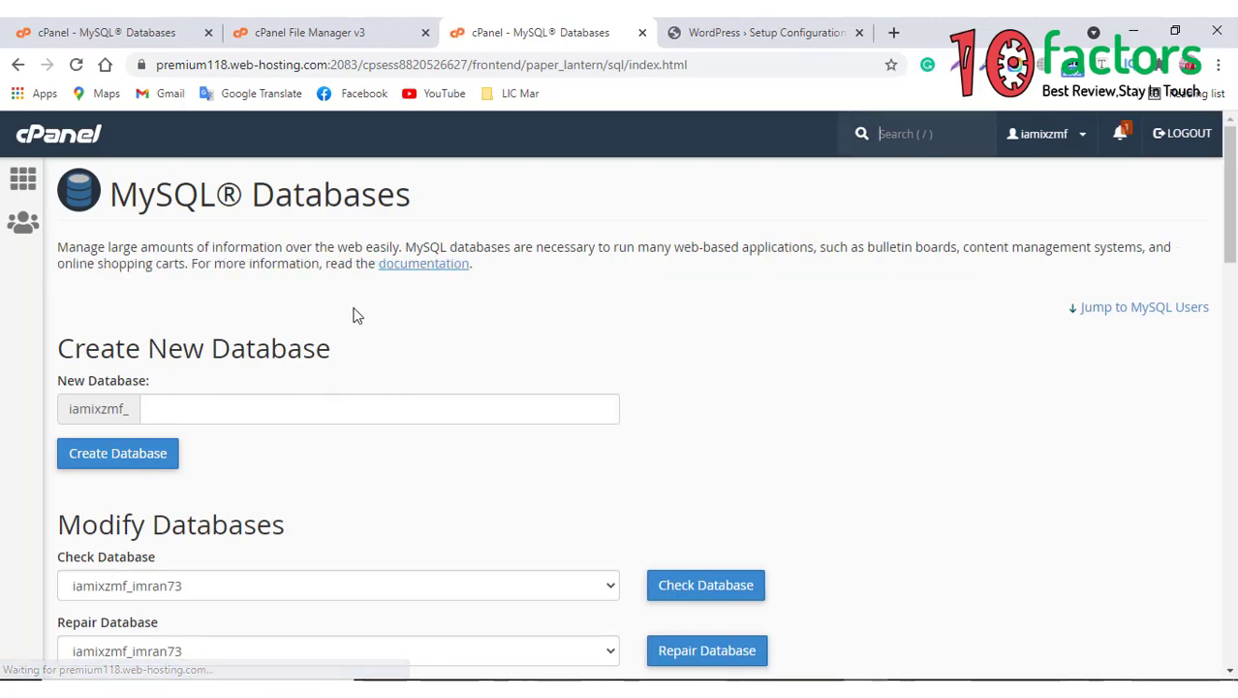
pyautogui.scroll(-5, 354, 312)
pyautogui.scroll(1, 224, 313)
pyautogui.scroll(-8, 227, 312)
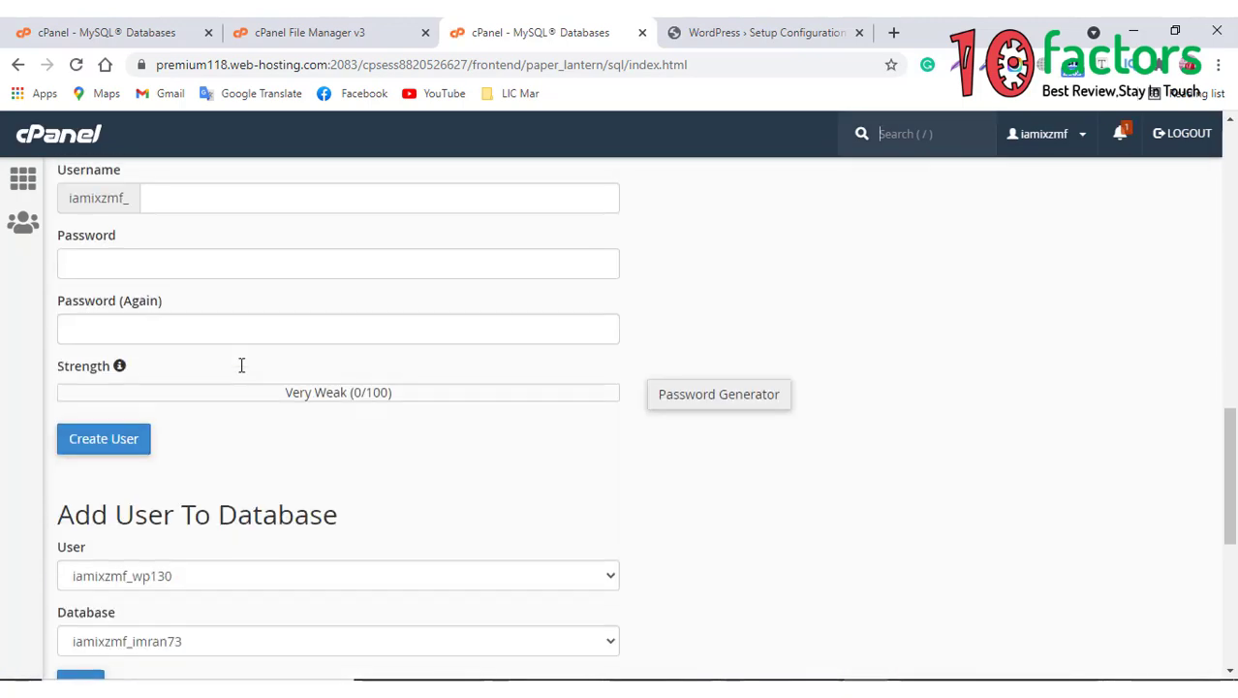
pyautogui.scroll(5, 221, 379)
pyautogui.scroll(-3, 254, 407)
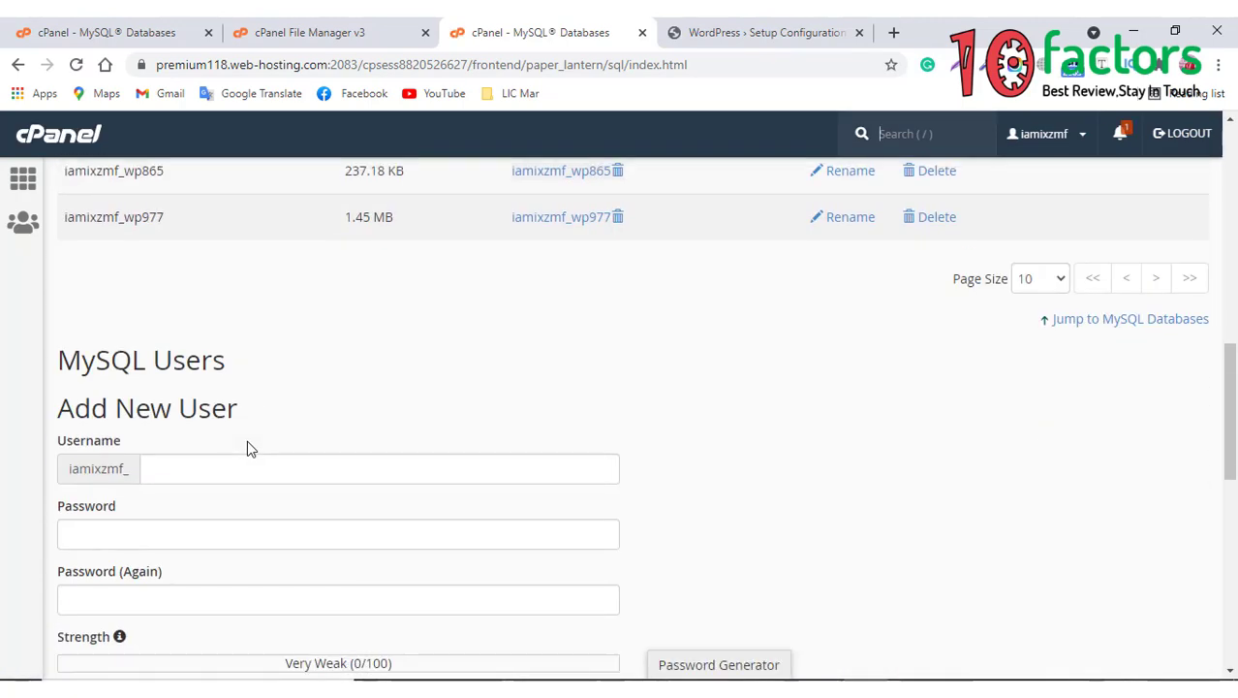
pyautogui.scroll(3, 354, 434)
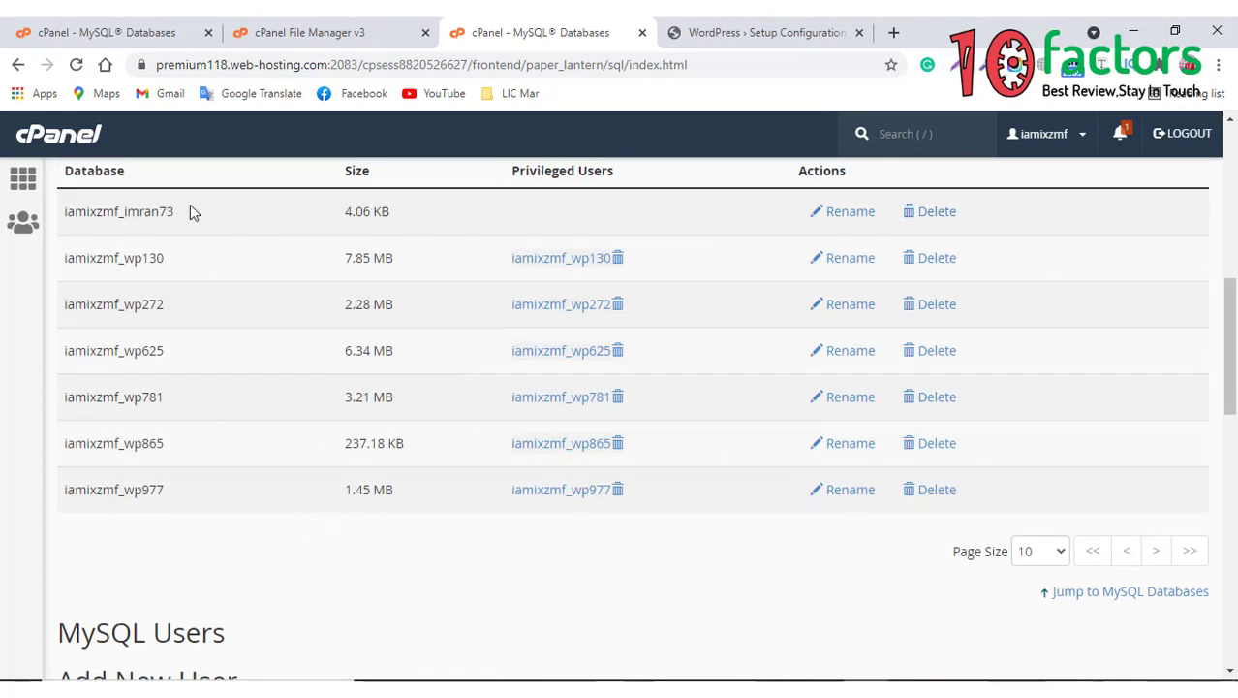
pyautogui.scroll(1, 141, 229)
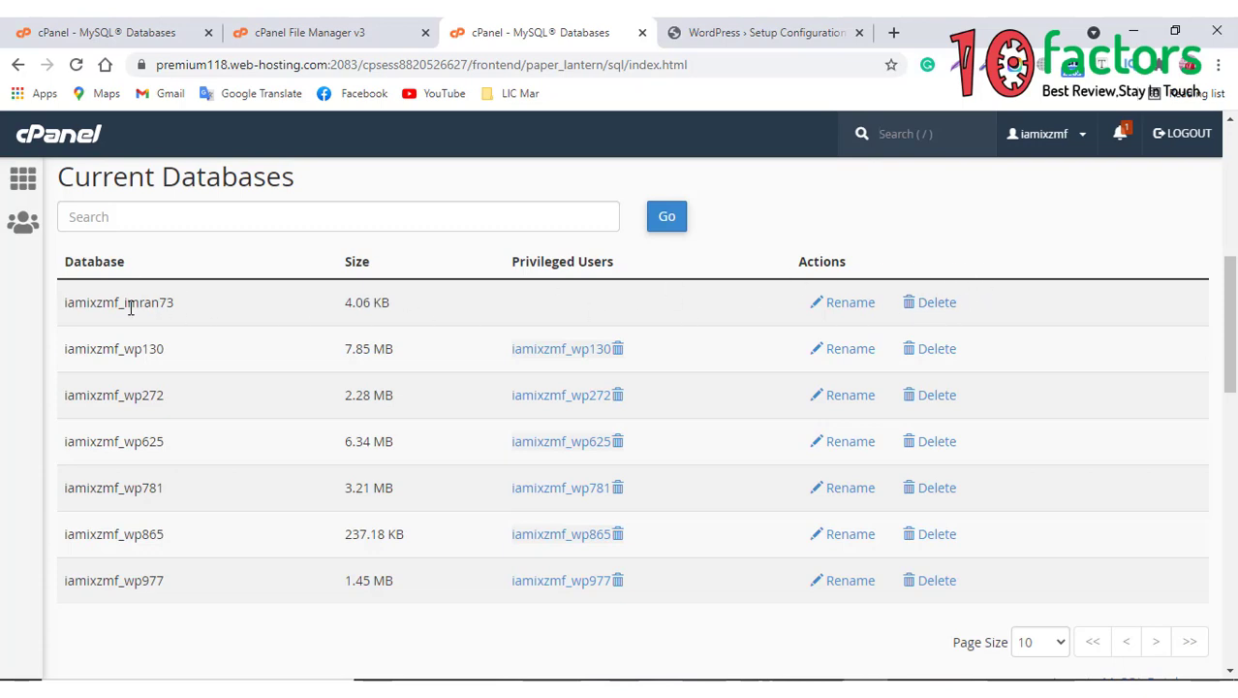
pyautogui.scroll(-1, 376, 307)
pyautogui.scroll(-5, 376, 307)
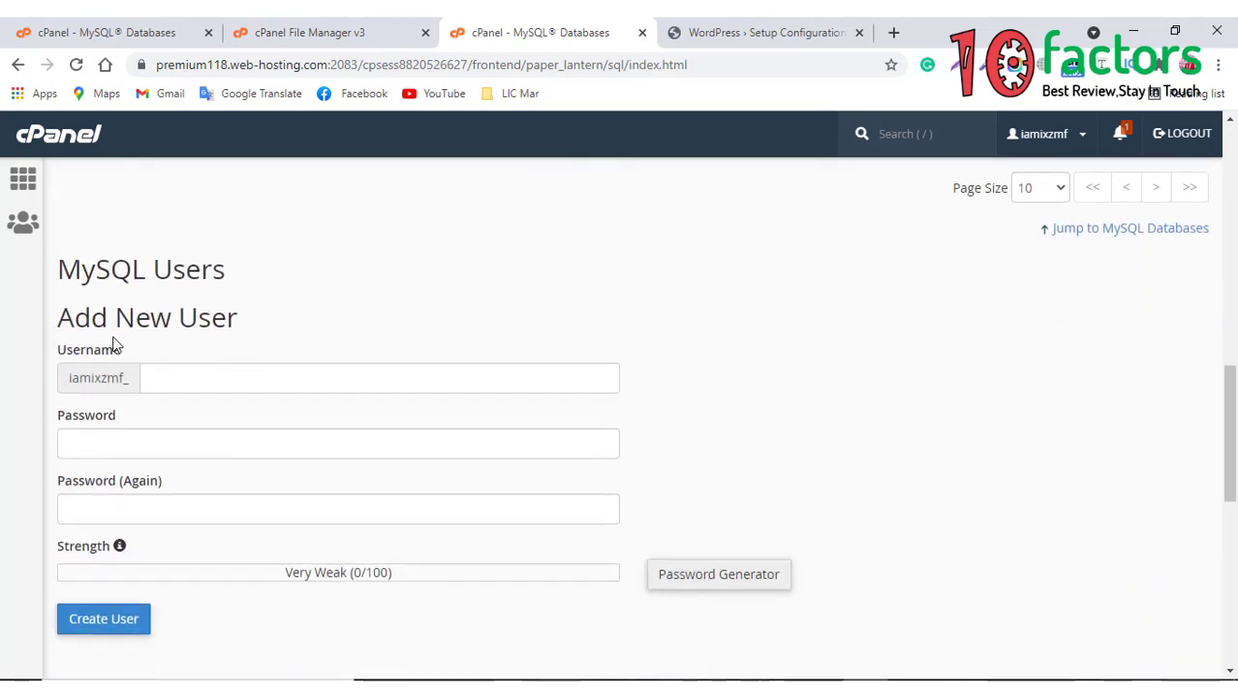
# - Copy the saved database username from the notes into the new user's Username field
pyautogui.click(190, 374)
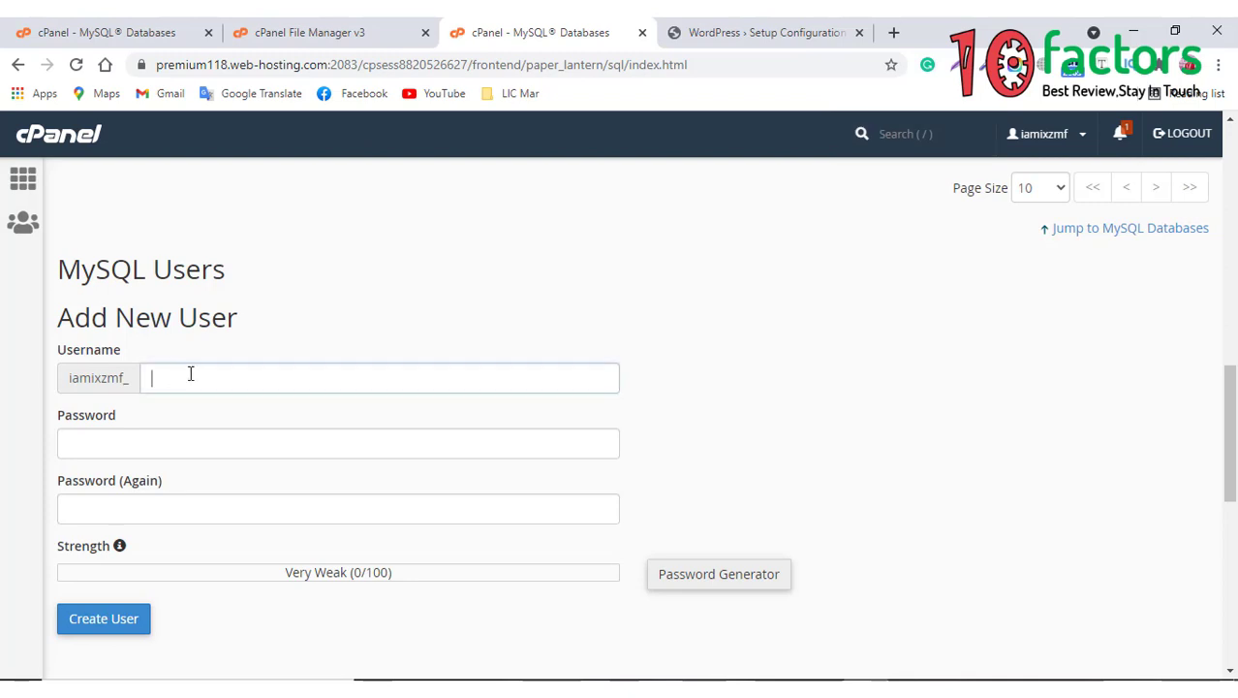
pyautogui.click(637, 688)
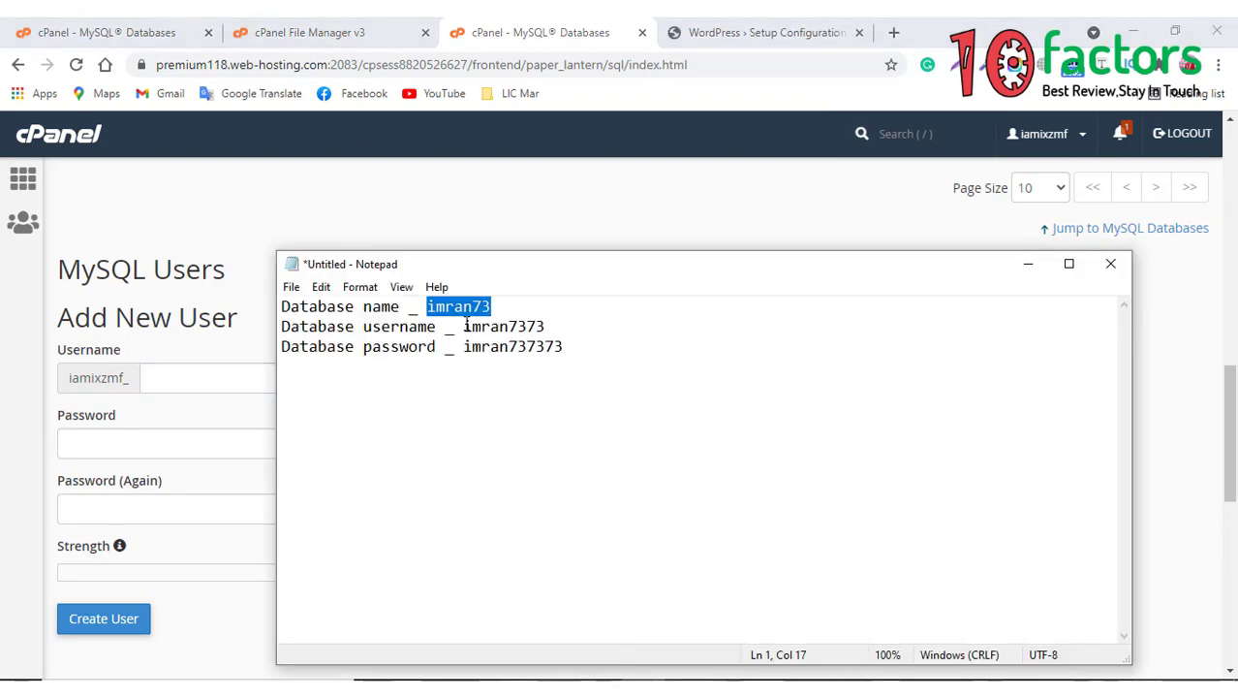
pyautogui.moveTo(464, 326); pyautogui.dragTo(545, 327)
pyautogui.rightClick(534, 330)
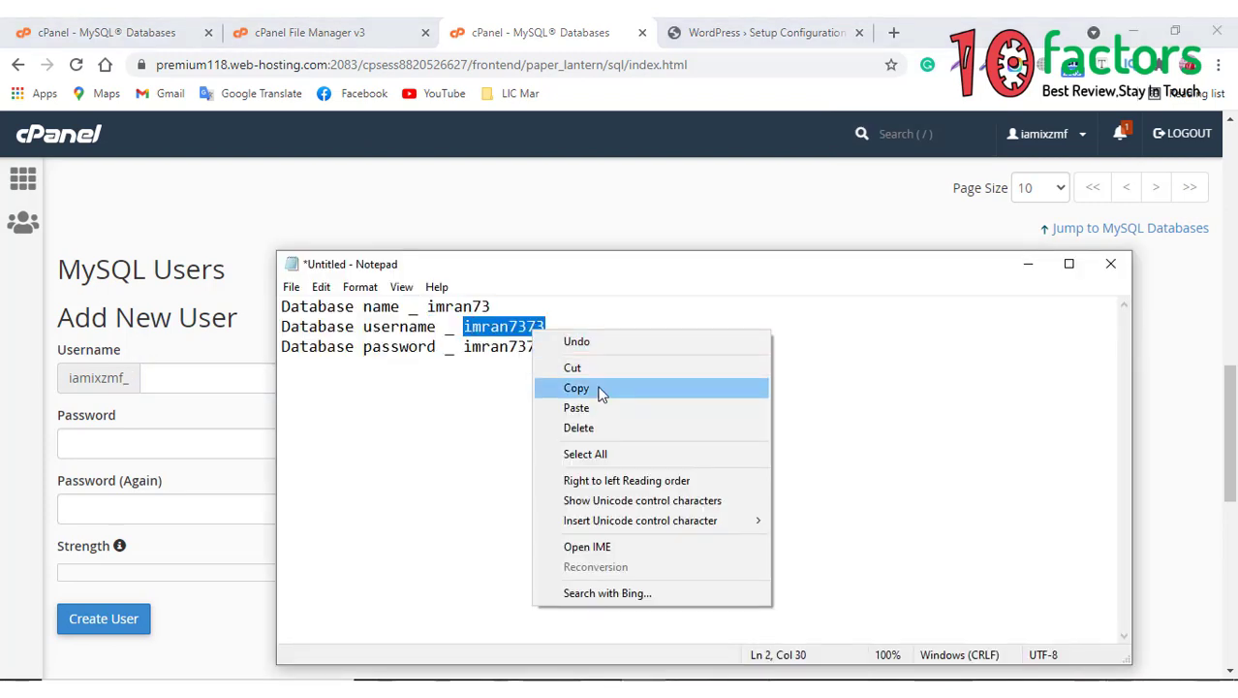
pyautogui.click(601, 389)
pyautogui.click(182, 372)
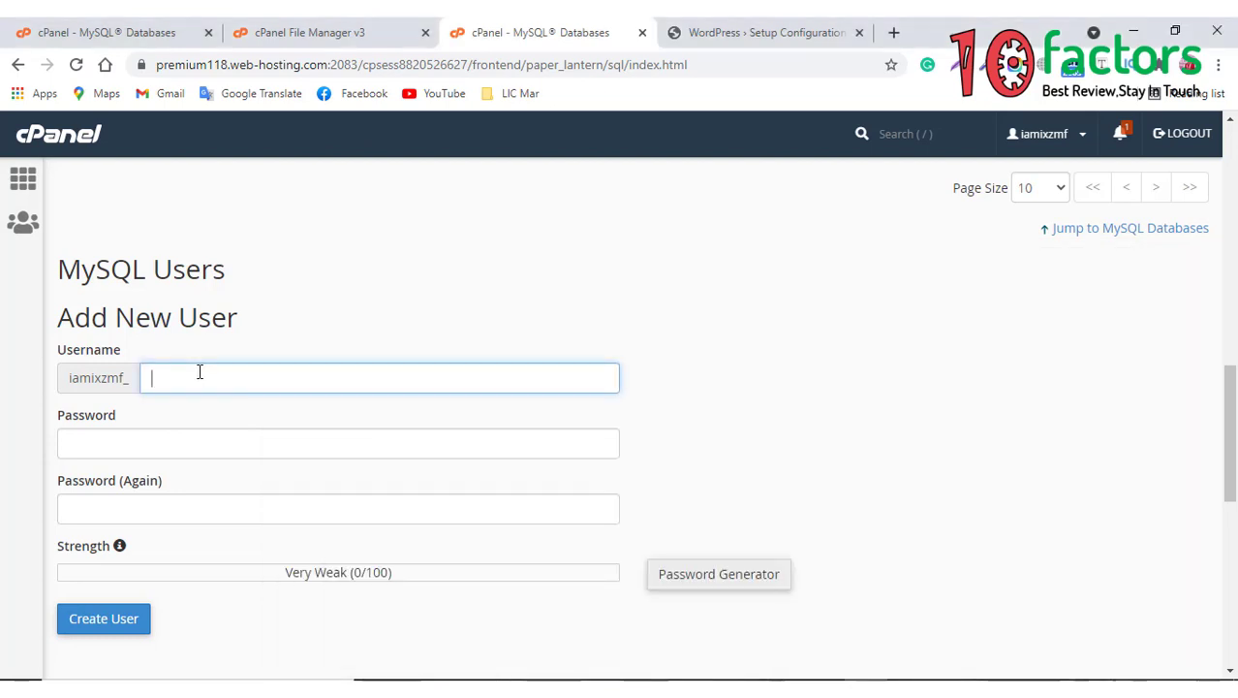
pyautogui.hotkey('ctrl', 'v')
# - Paste the saved password into both password fields, create the user, and decline Chrome's save-password offer
pyautogui.click(213, 446)
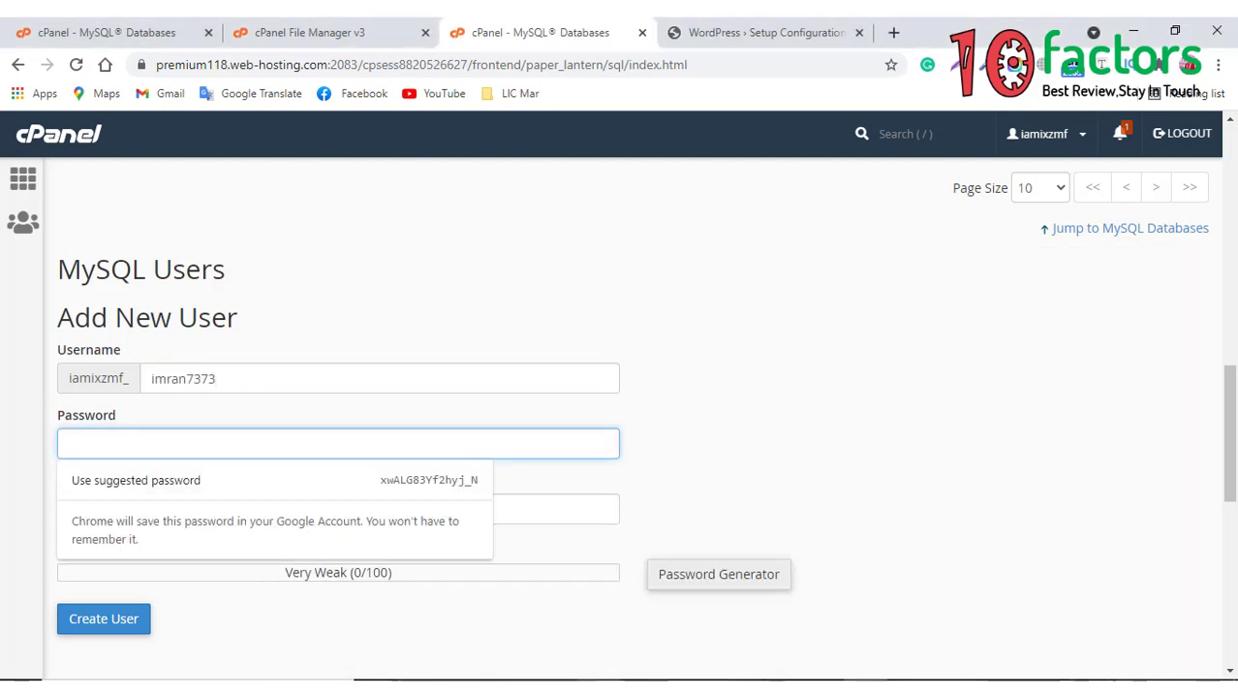
pyautogui.hotkey('alt', 'Tab')
pyautogui.moveTo(564, 347); pyautogui.dragTo(463, 347)
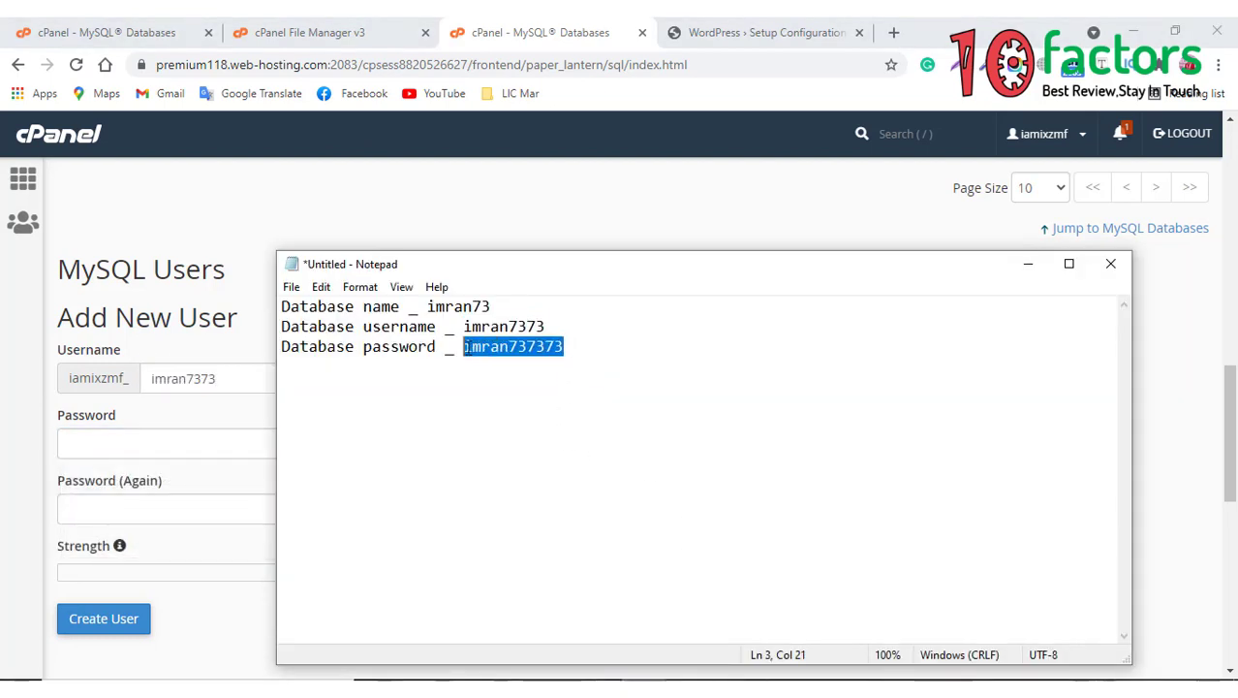
pyautogui.rightClick(478, 347)
pyautogui.click(536, 403)
pyautogui.click(177, 441)
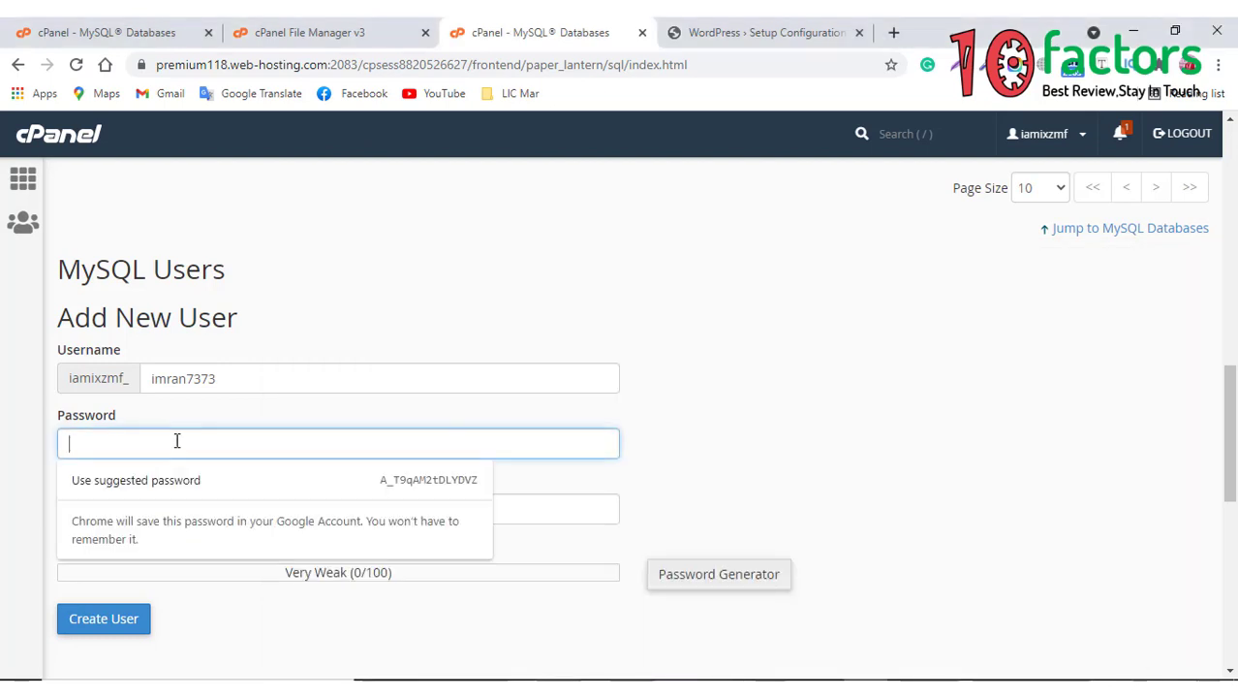
pyautogui.hotkey('ctrl', 'v')
pyautogui.click(191, 503)
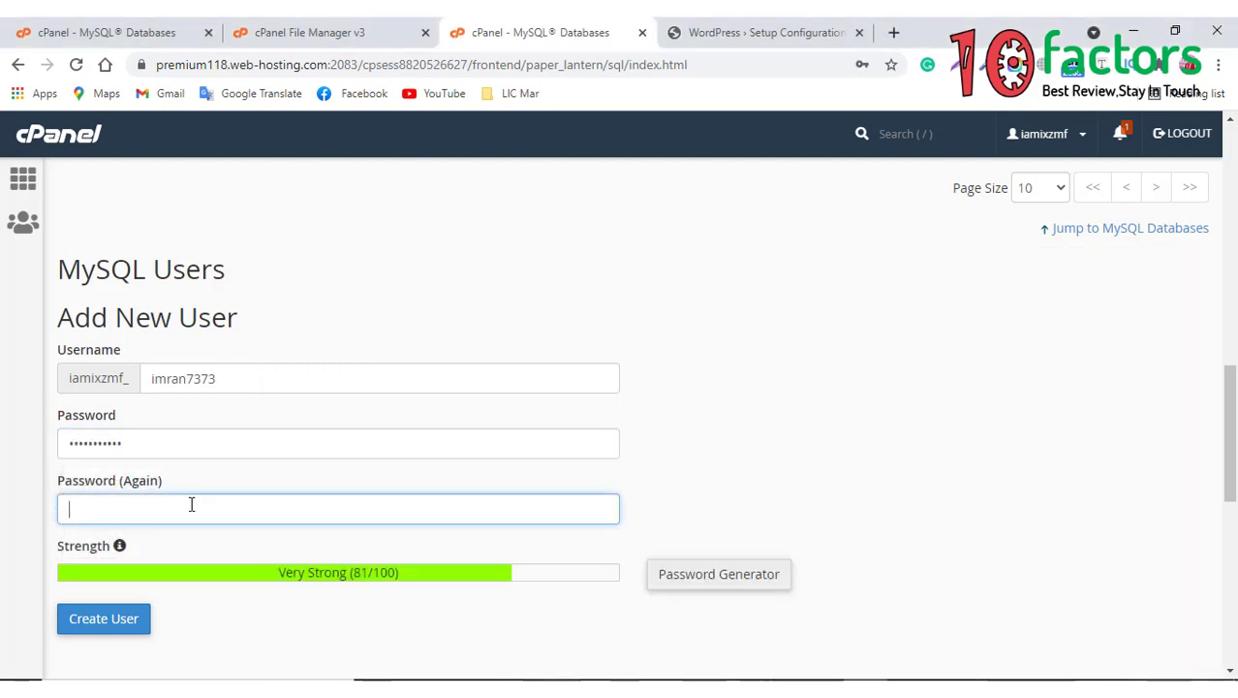
pyautogui.hotkey('ctrl', 'v')
pyautogui.scroll(-3, 382, 476)
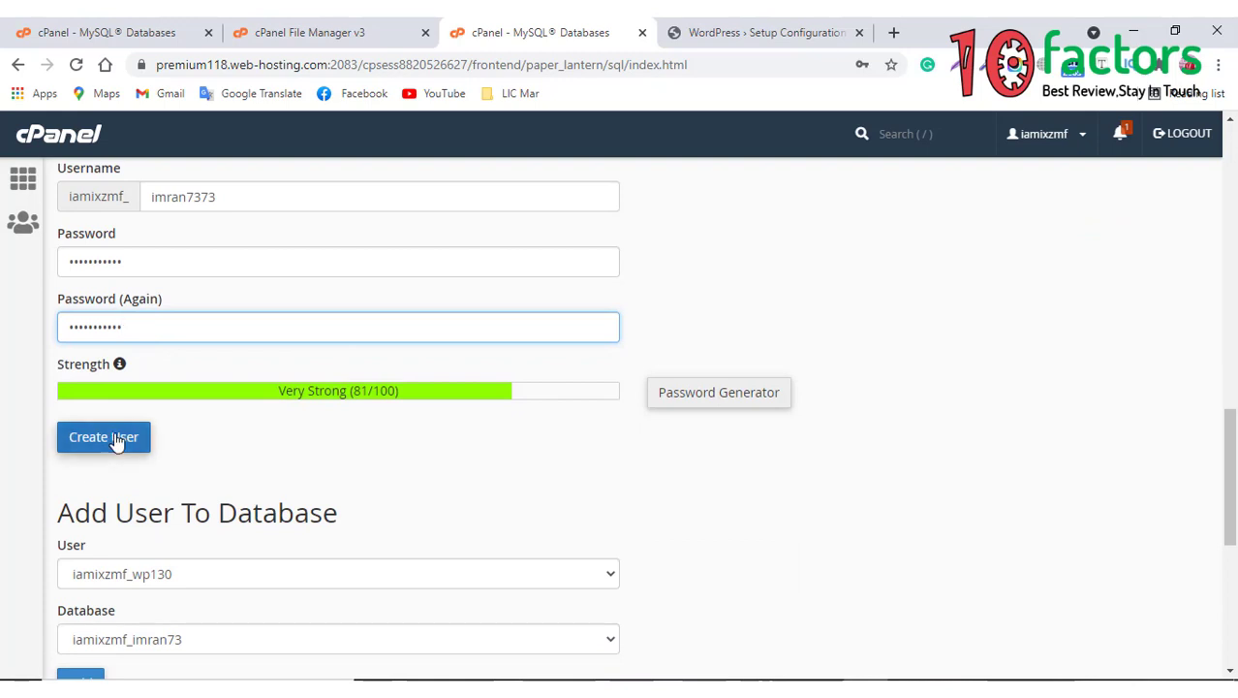
pyautogui.click(98, 441)
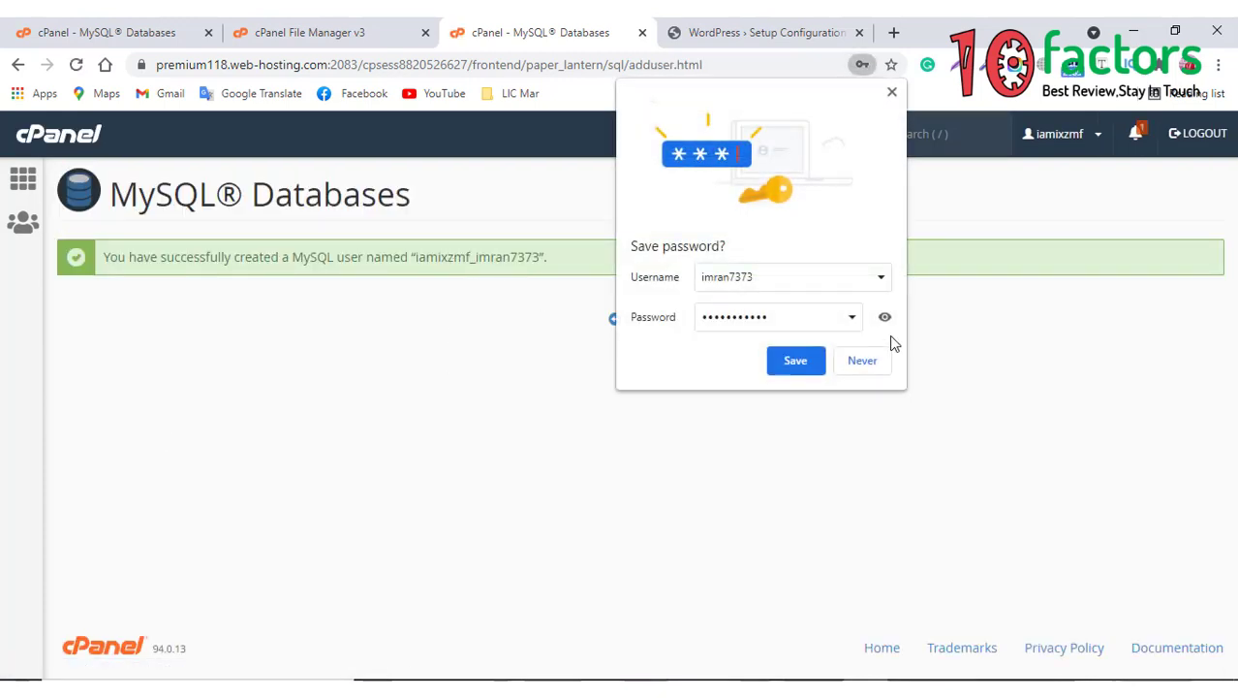
pyautogui.click(862, 360)
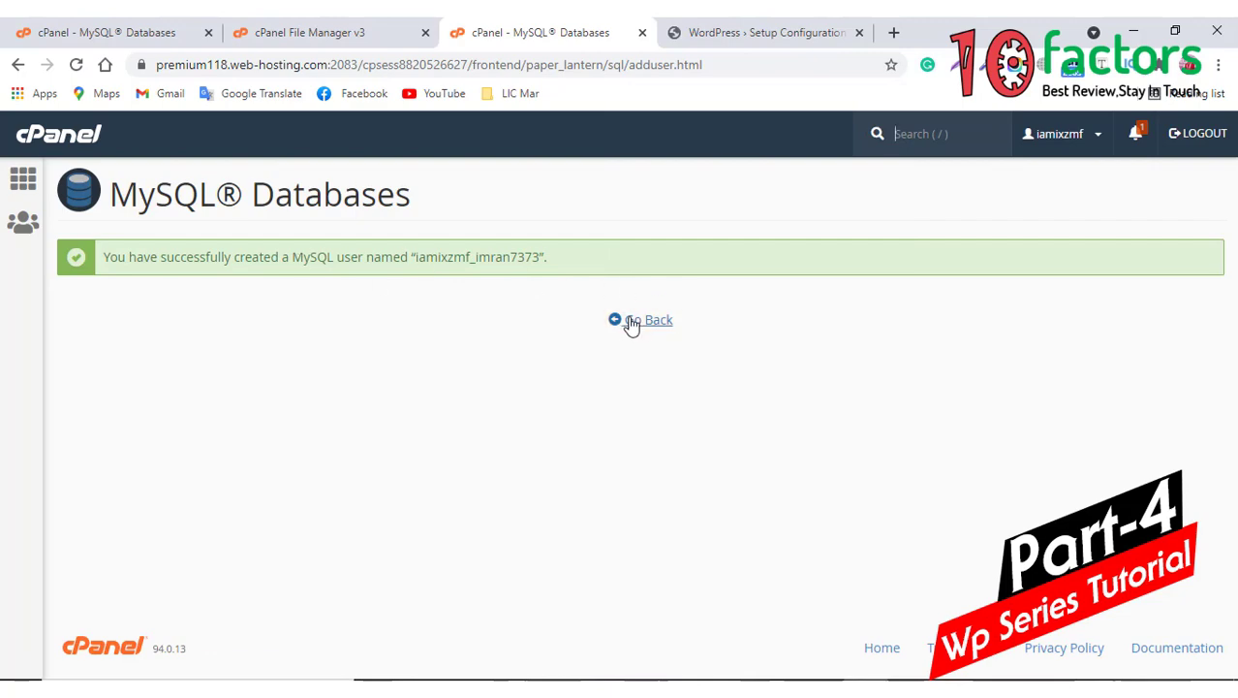
# - Return to MySQL Databases and scroll down to the Add User To Database section
pyautogui.click(649, 321)
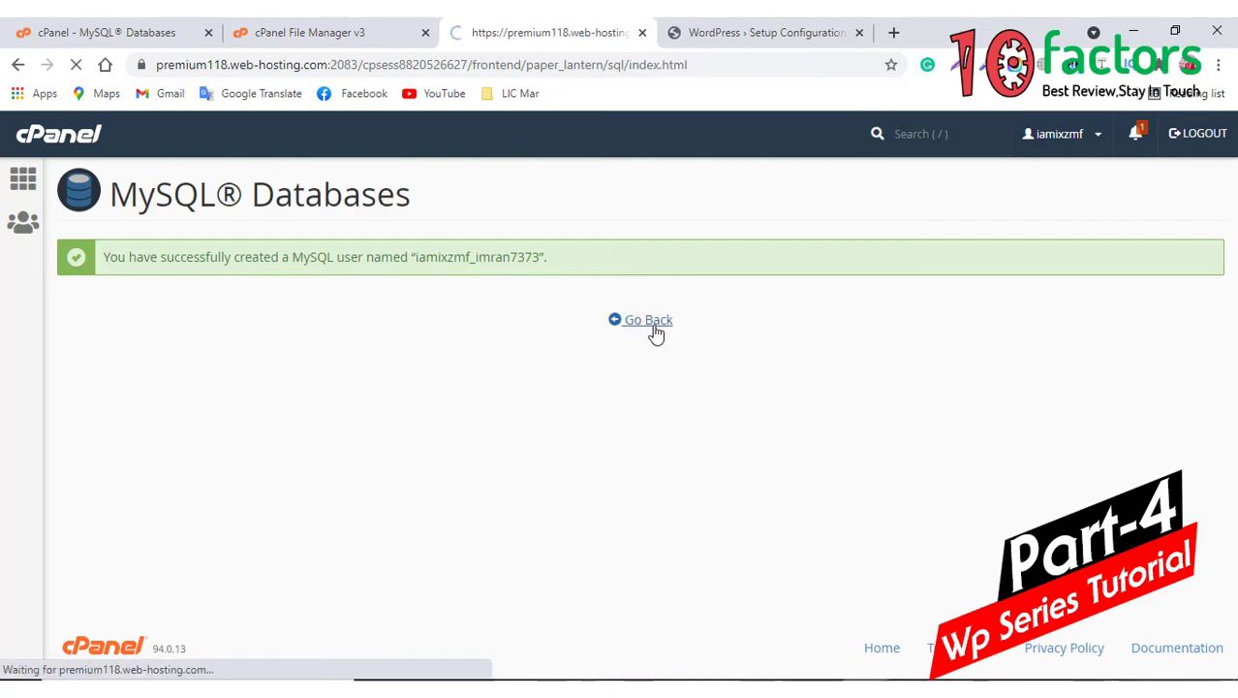
pyautogui.scroll(-4, 355, 321)
pyautogui.scroll(-3, 355, 321)
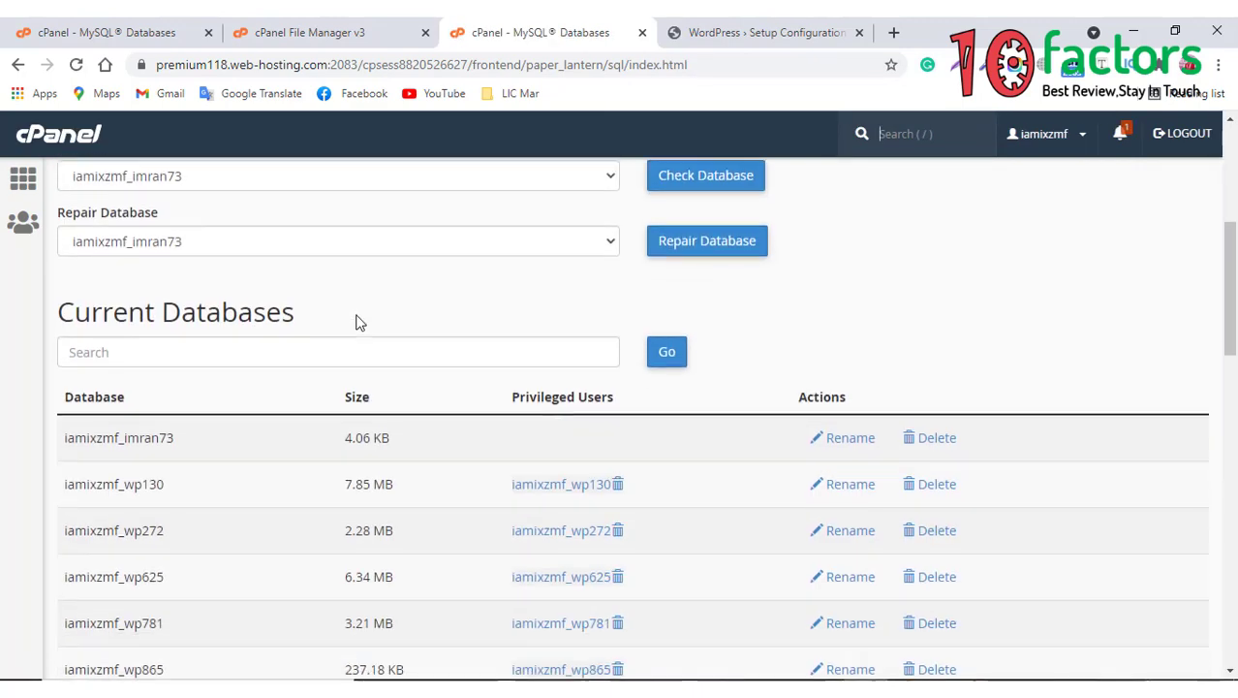
pyautogui.scroll(2, 233, 310)
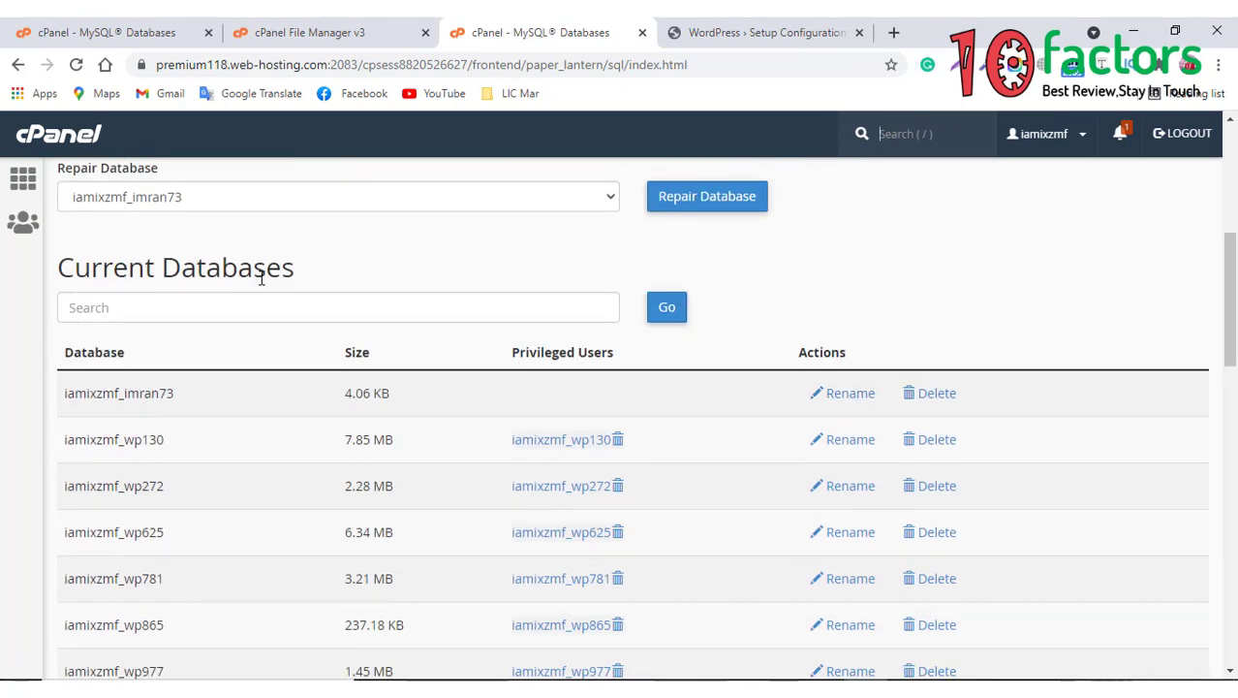
pyautogui.scroll(-10, 359, 365)
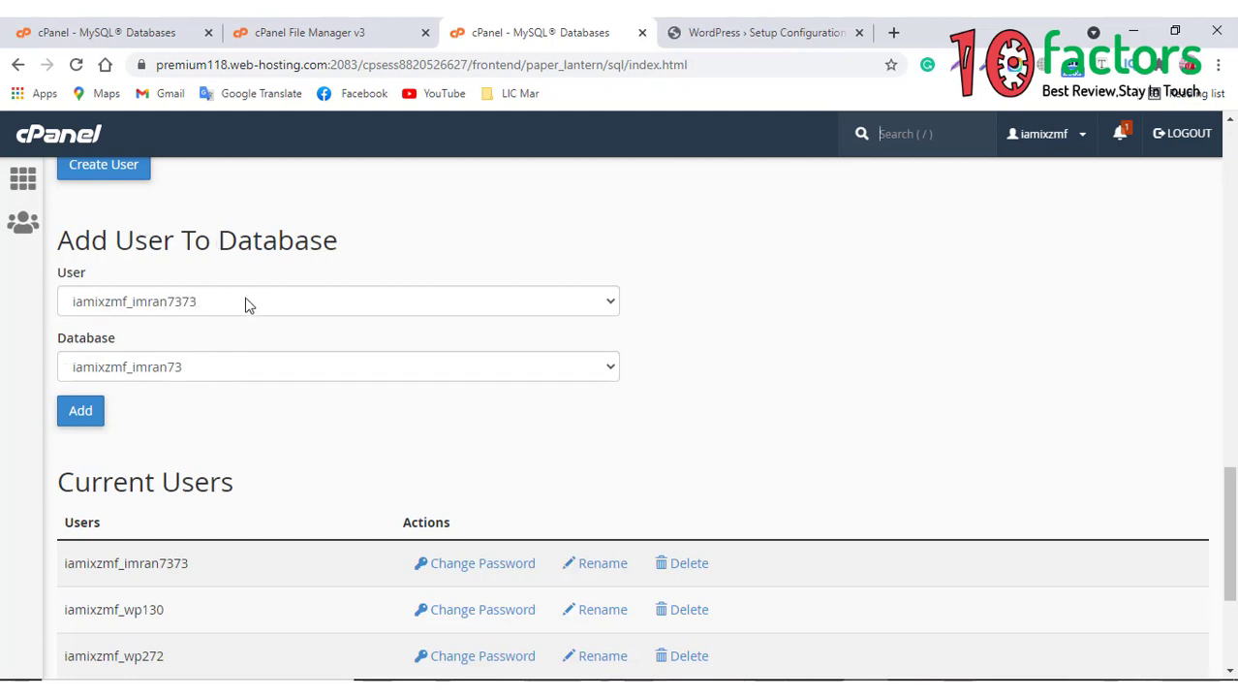
# - Add the new user to the new database and tick ALL PRIVILEGES
pyautogui.click(562, 302)
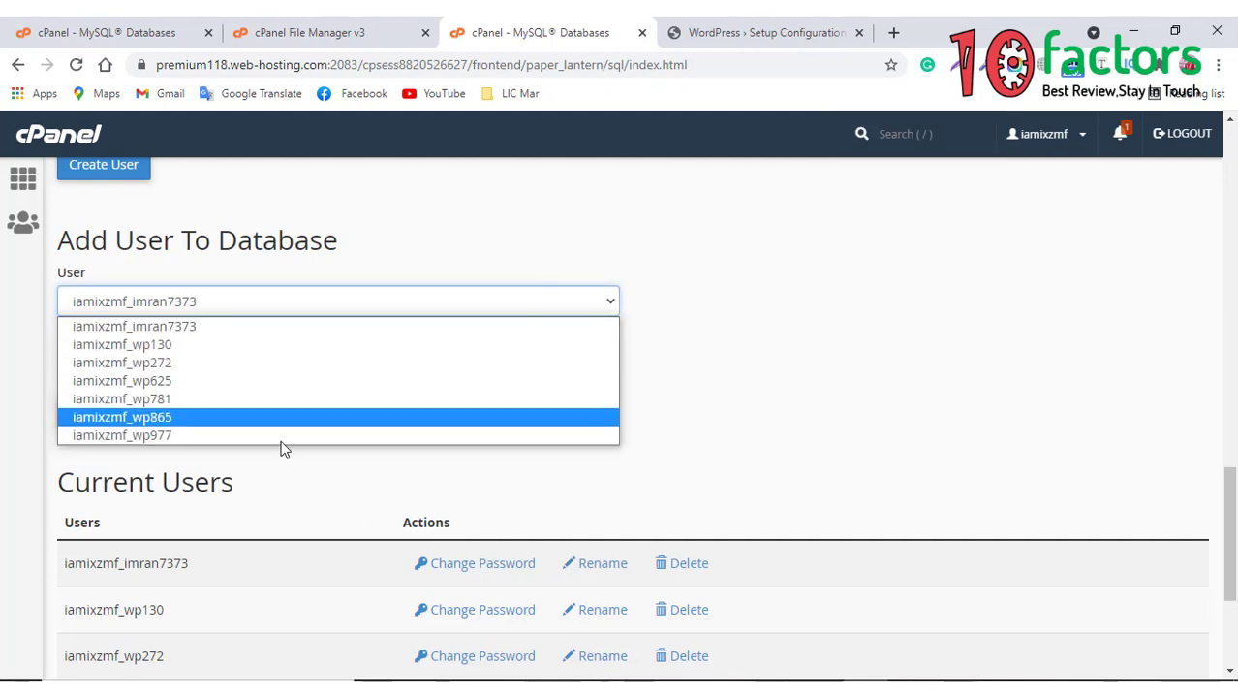
pyautogui.click(422, 324)
pyautogui.click(567, 367)
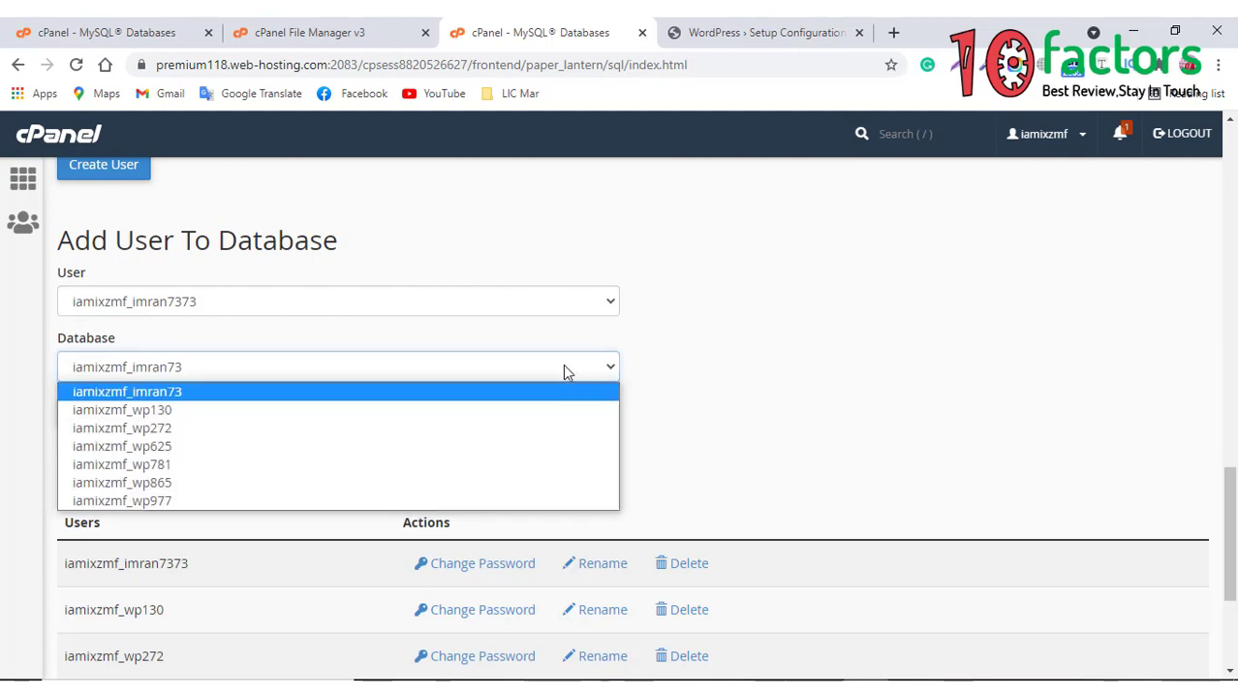
pyautogui.click(177, 329)
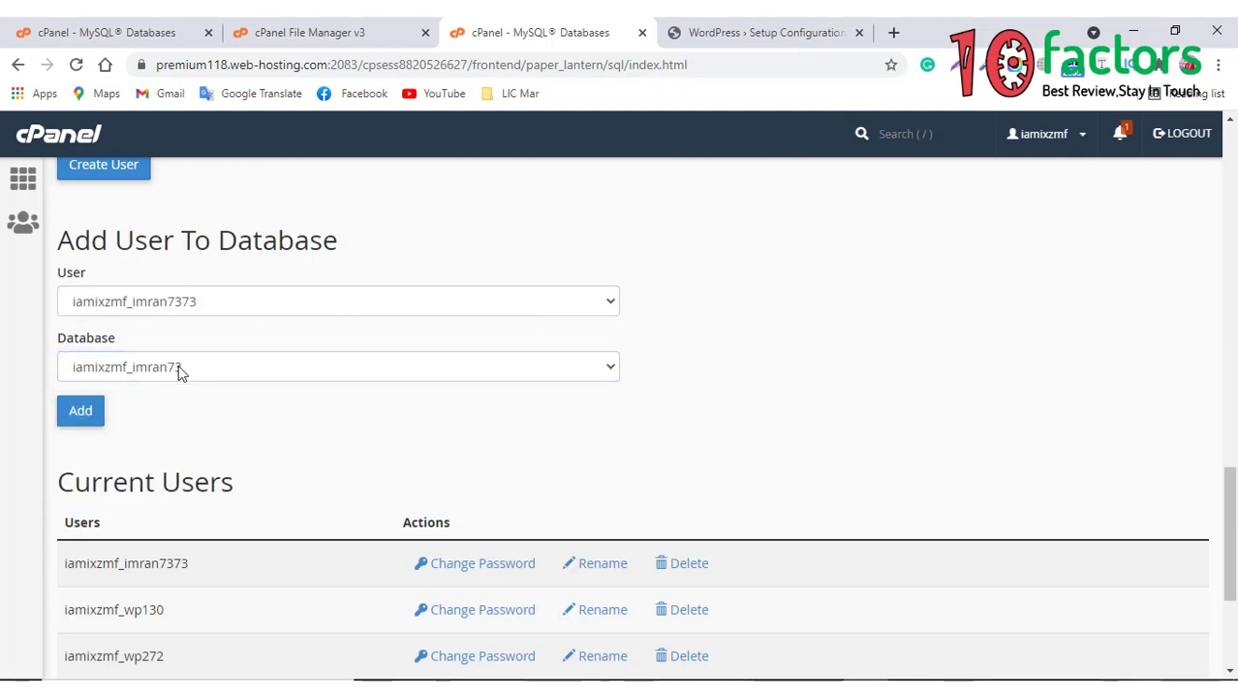
pyautogui.click(70, 416)
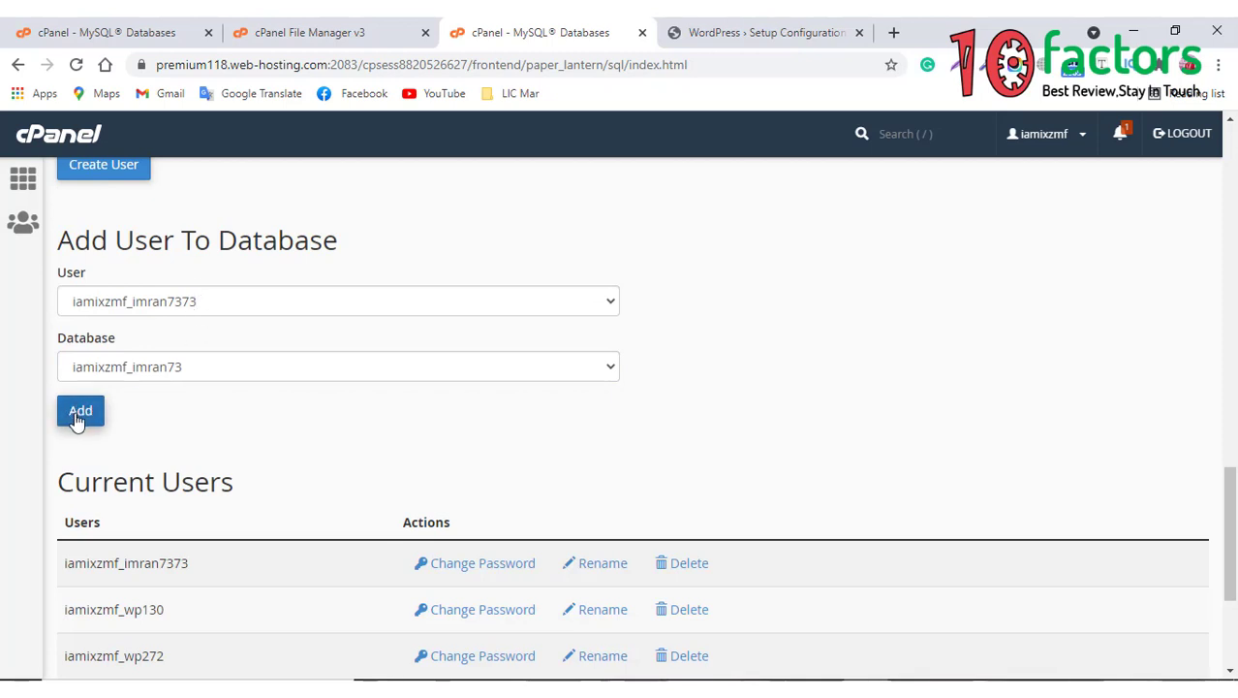
pyautogui.click(82, 415)
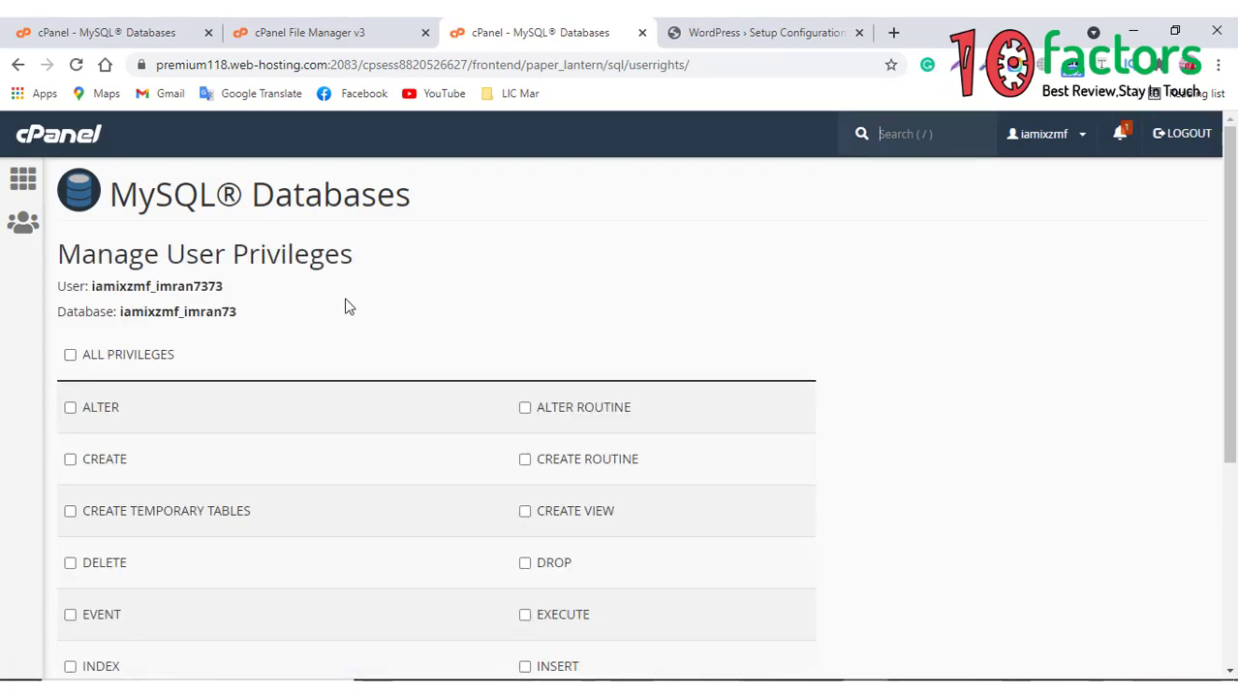
pyautogui.click(70, 355)
# - Save the ALL PRIVILEGES grant with Make Changes, then go back to MySQL Databases
pyautogui.scroll(-4, 453, 267)
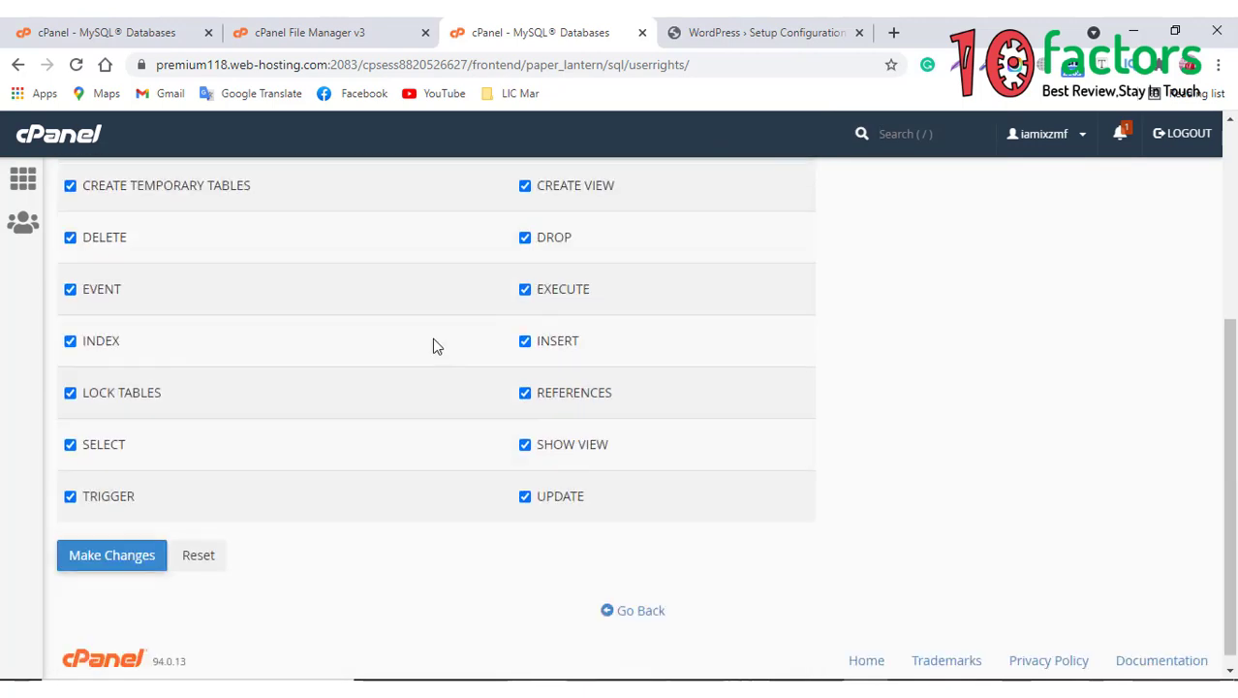
pyautogui.click(112, 546)
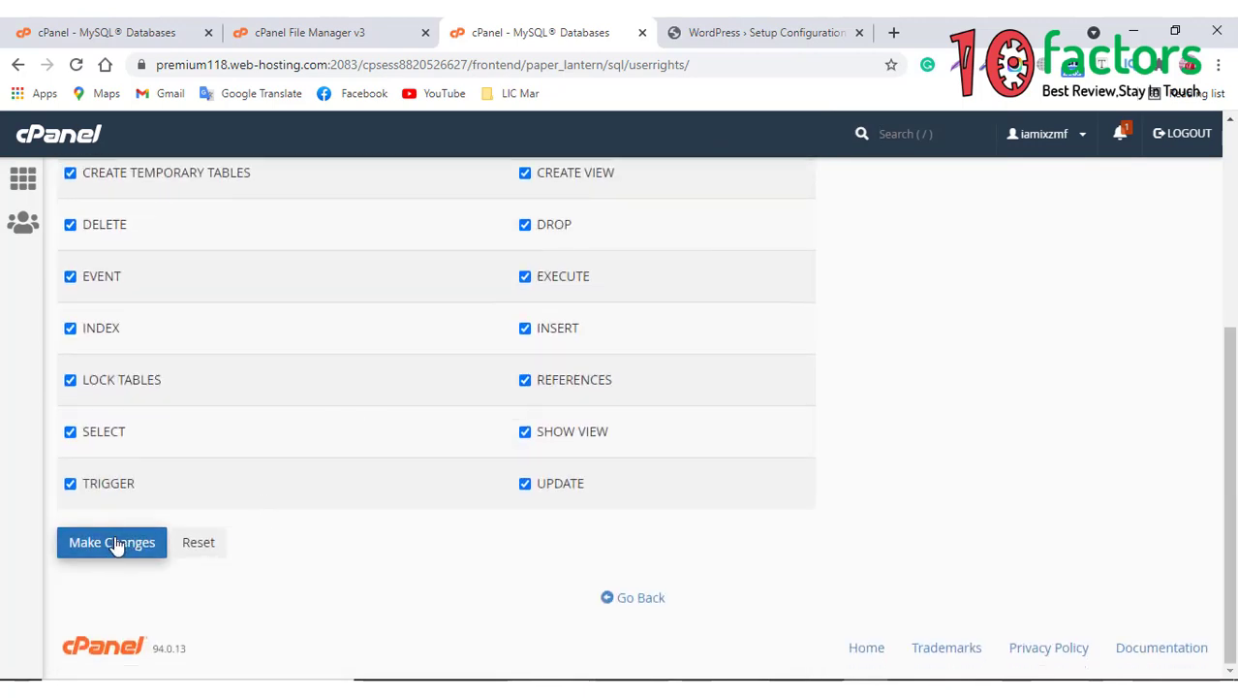
pyautogui.scroll(3, 368, 274)
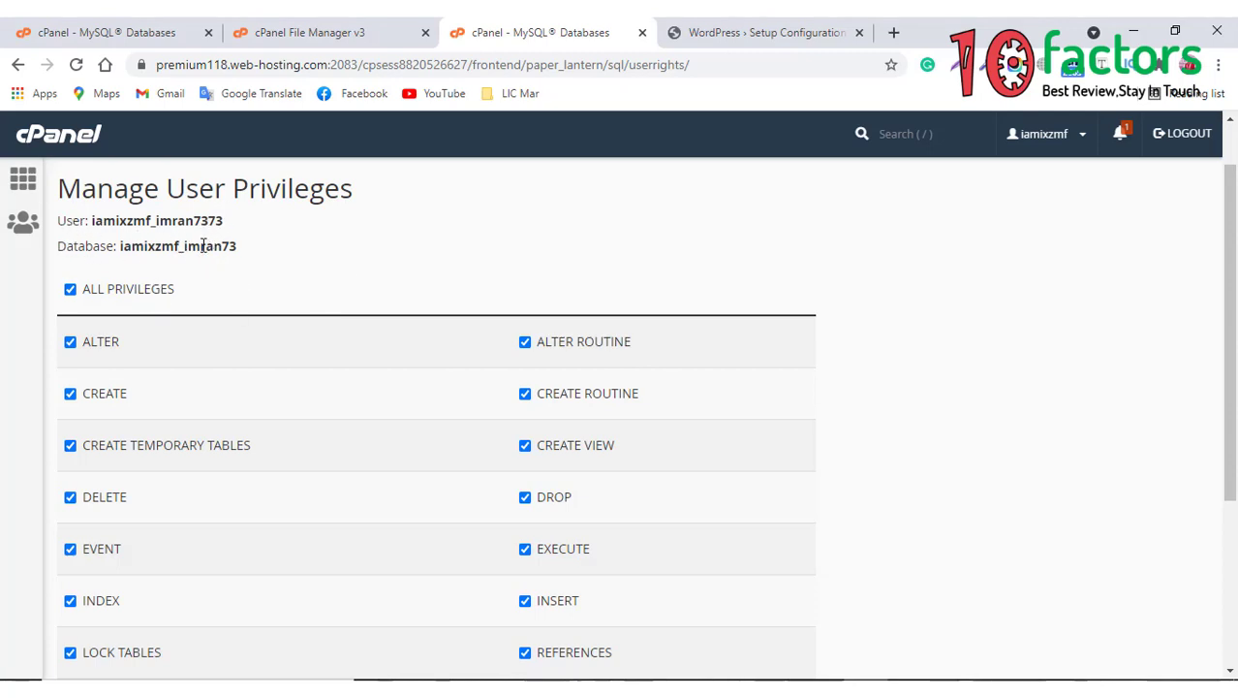
pyautogui.scroll(-3, 321, 295)
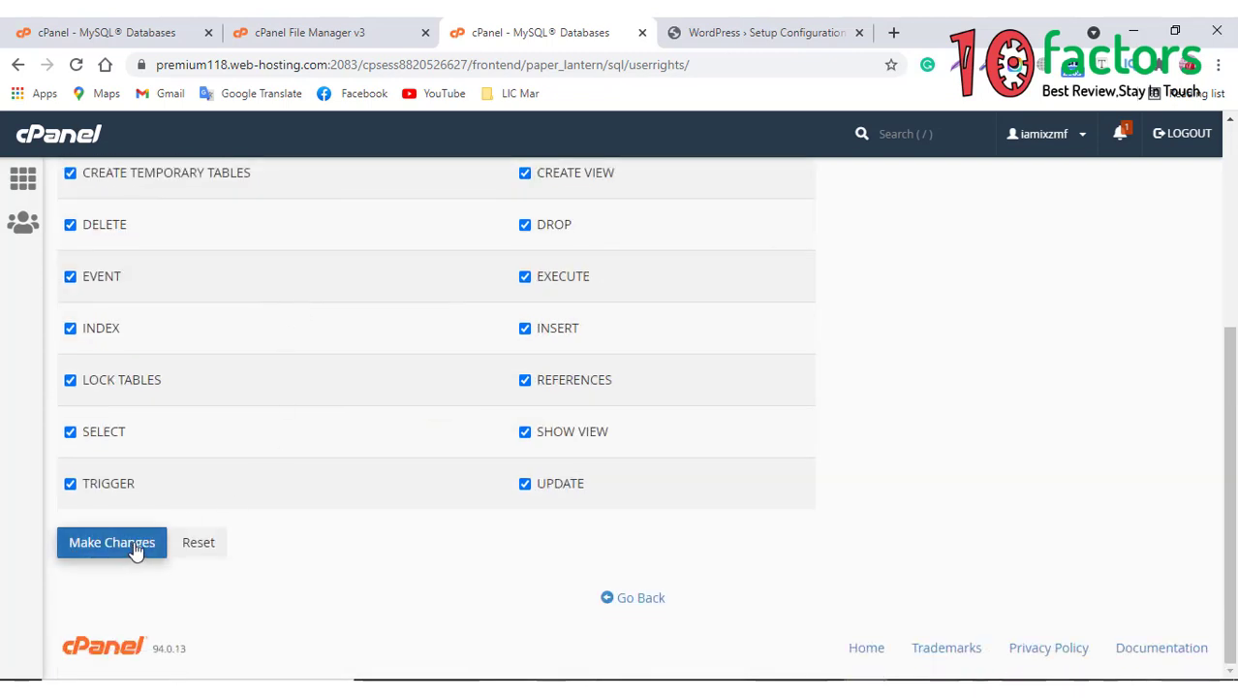
pyautogui.click(107, 545)
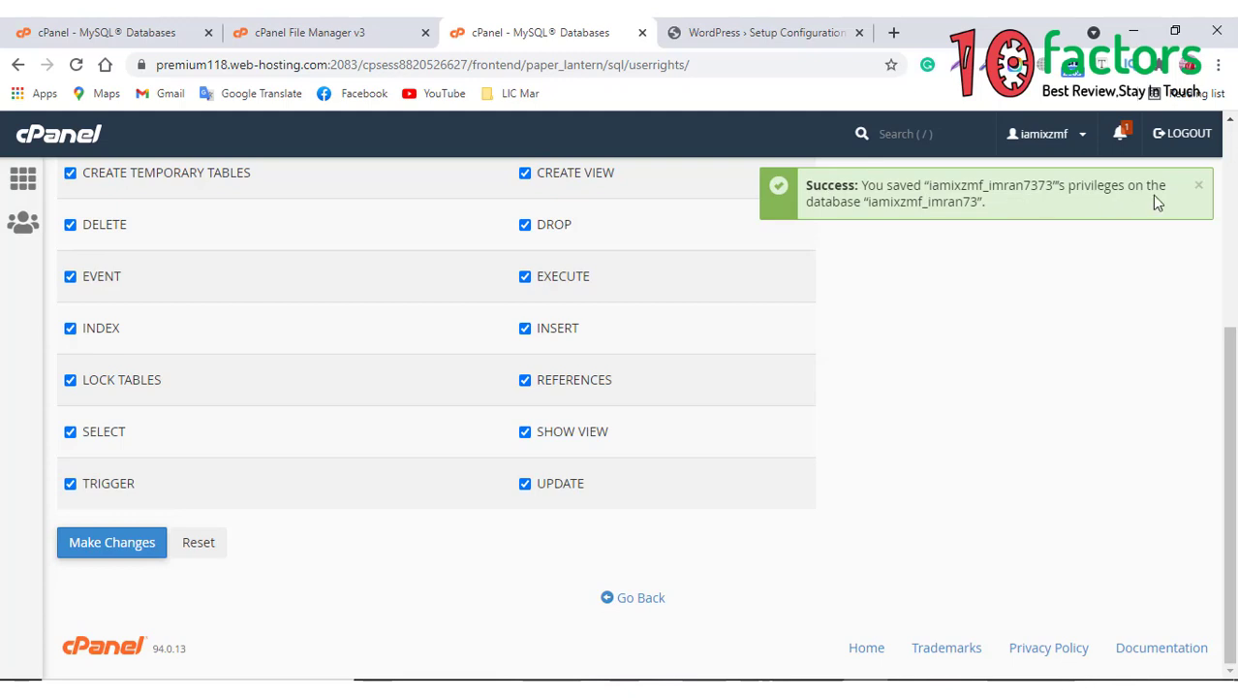
pyautogui.click(639, 599)
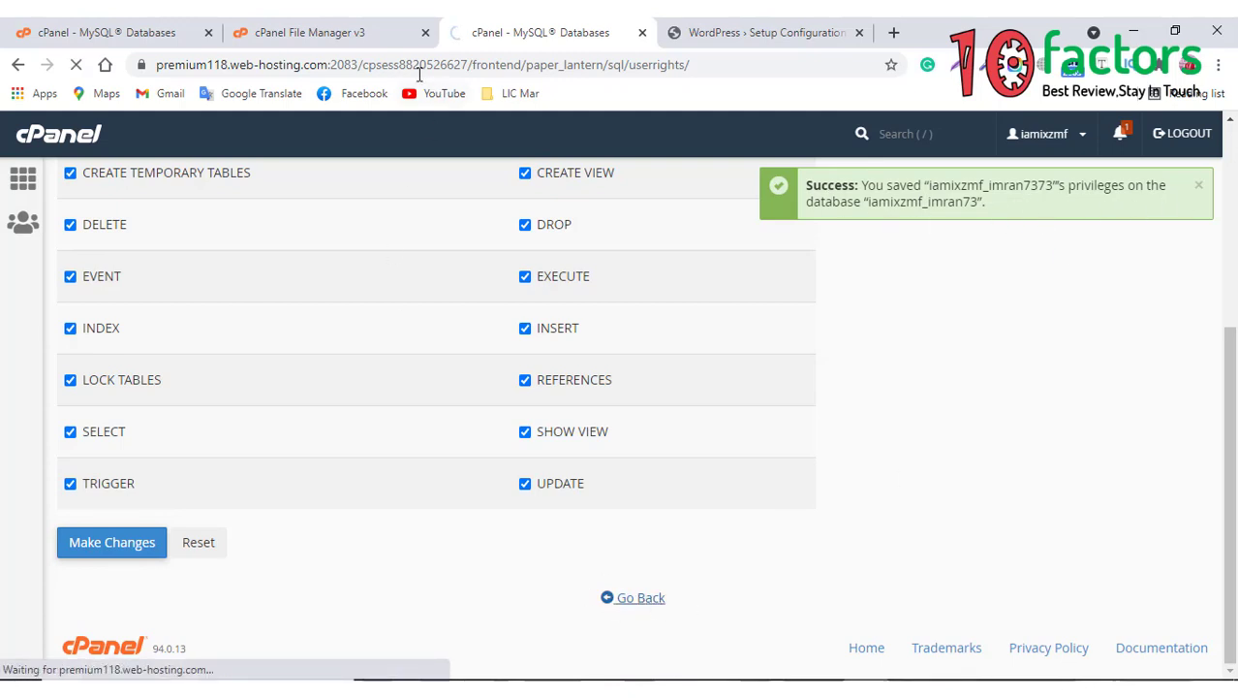
# - In the WordPress setup tab, start with Let's go! and select the placeholder connection values
pyautogui.click(720, 26)
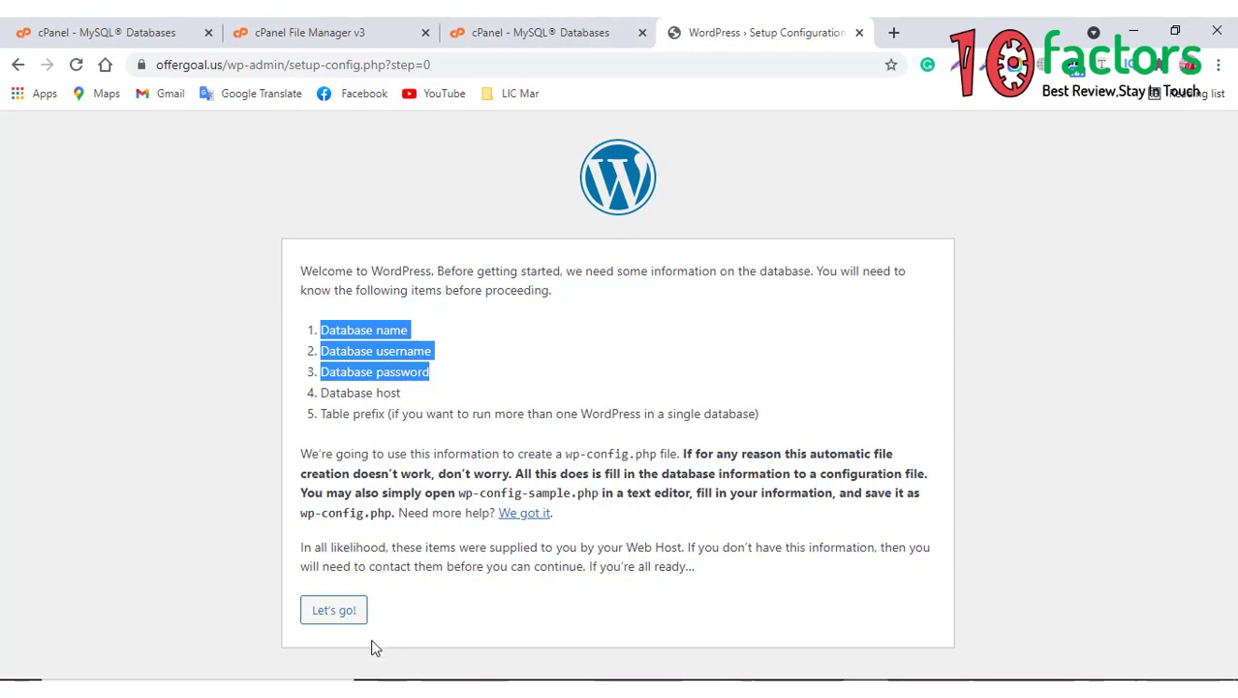
pyautogui.click(335, 611)
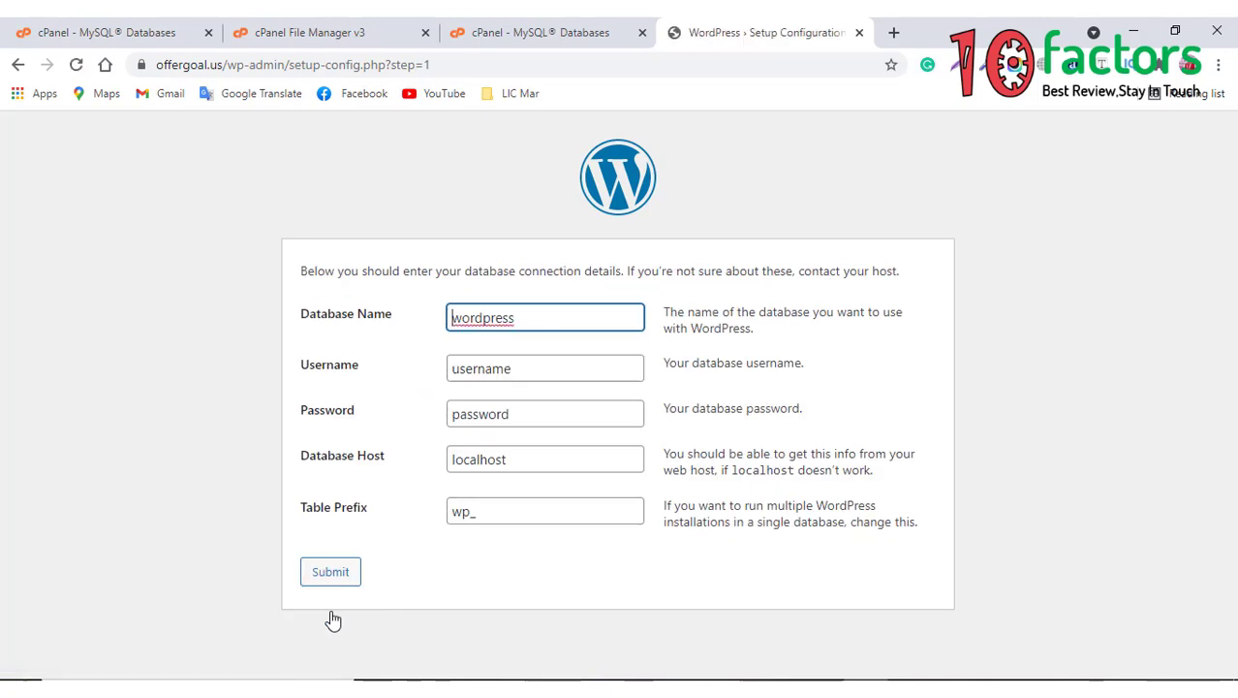
pyautogui.doubleClick(534, 319)
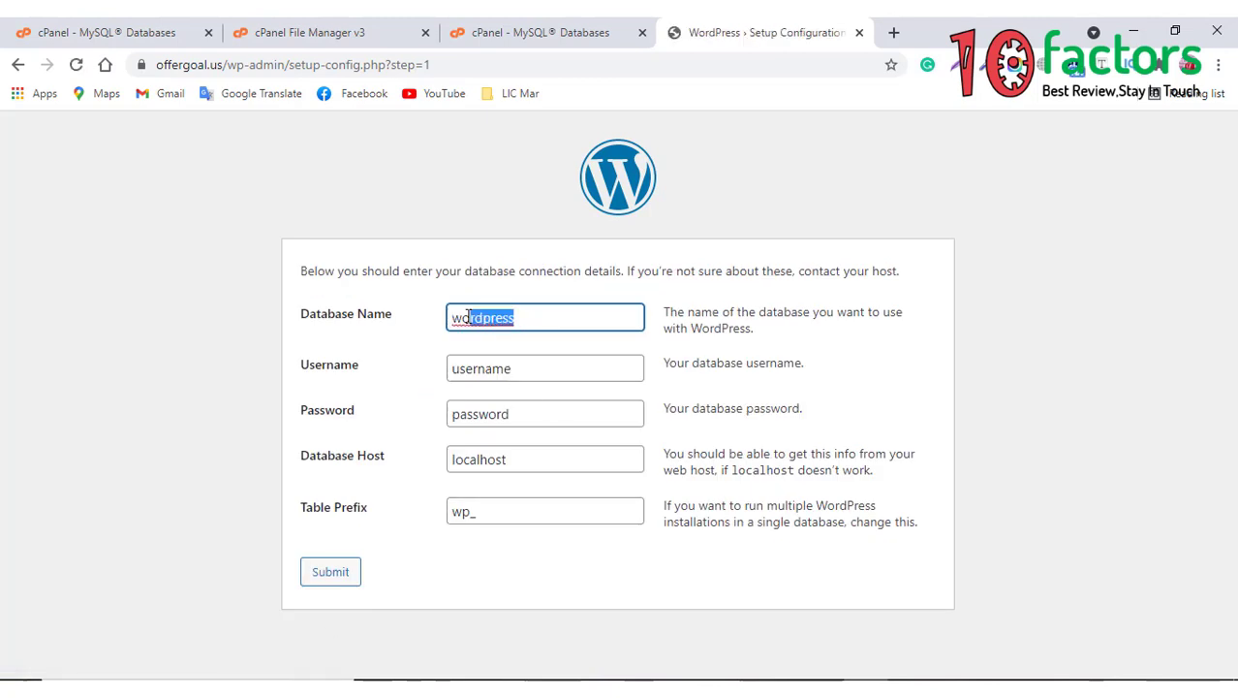
pyautogui.click(543, 315)
pyautogui.doubleClick(544, 315)
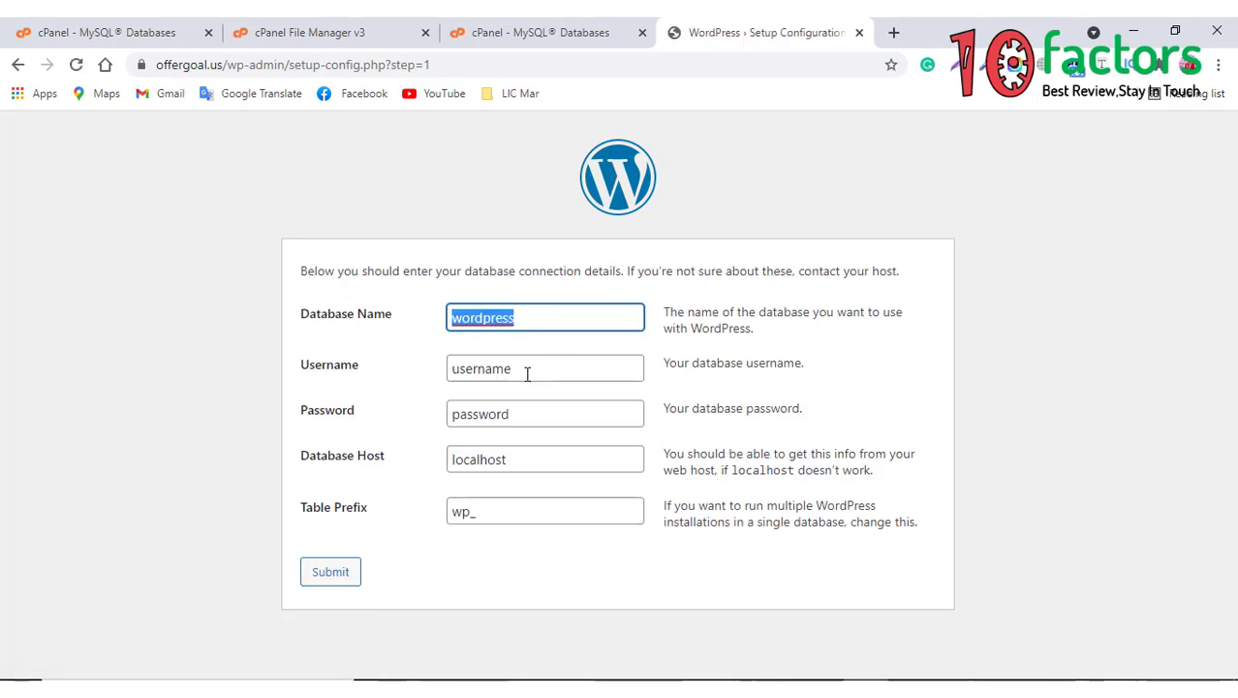
pyautogui.doubleClick(529, 373)
pyautogui.moveTo(583, 412); pyautogui.dragTo(418, 416)
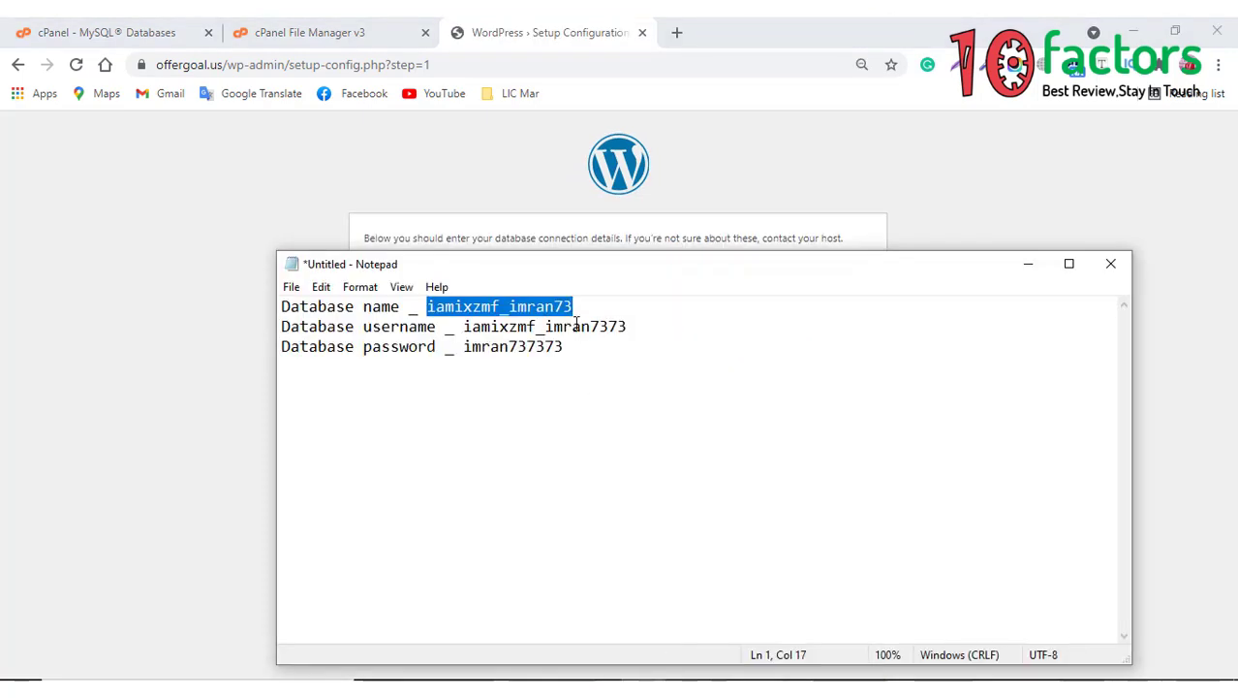
# - Copy the database username from the notes into the WordPress form
pyautogui.doubleClick(578, 326)
pyautogui.rightClick(573, 315)
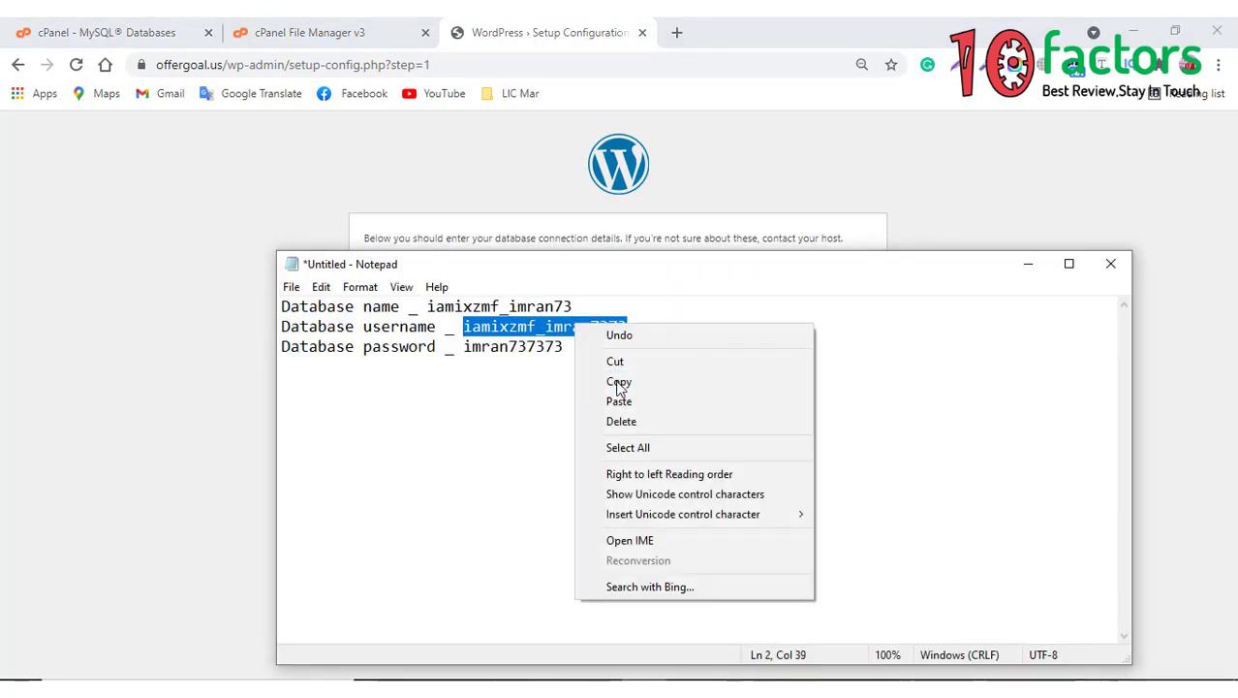
pyautogui.click(595, 380)
pyautogui.click(217, 437)
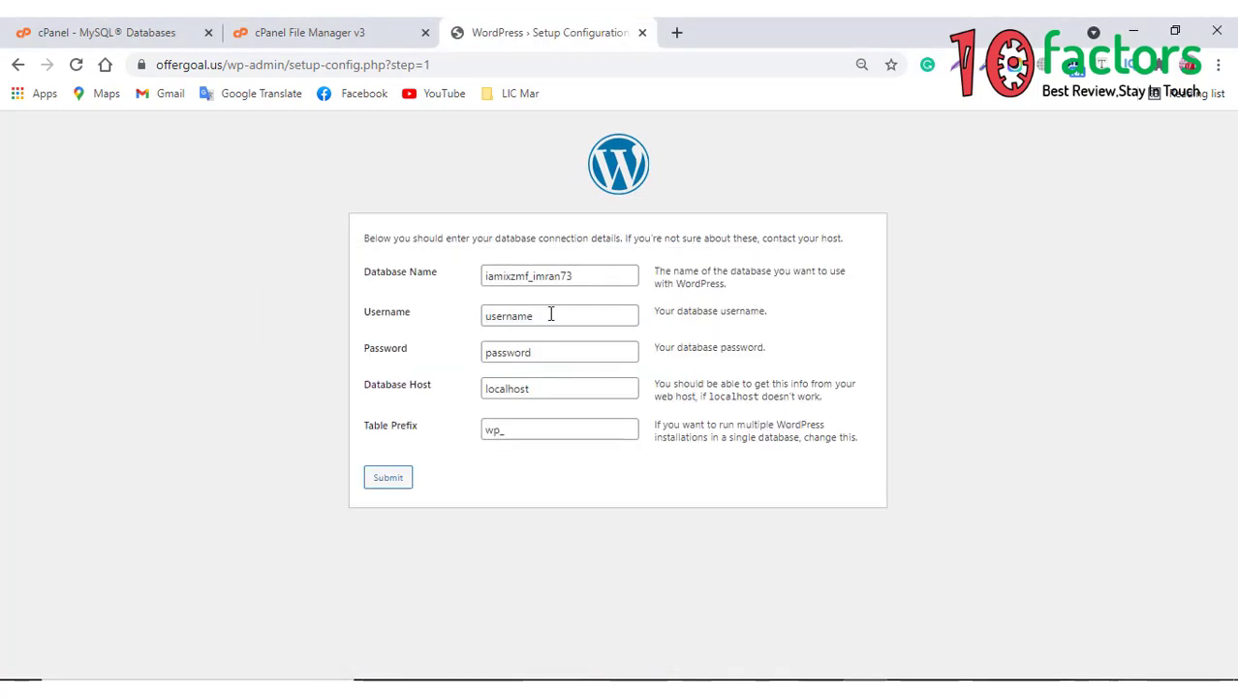
pyautogui.doubleClick(550, 315)
pyautogui.hotkey('ctrl', 'v')
# - Copy the database password from the notes into the Password field and submit the details
pyautogui.doubleClick(538, 352)
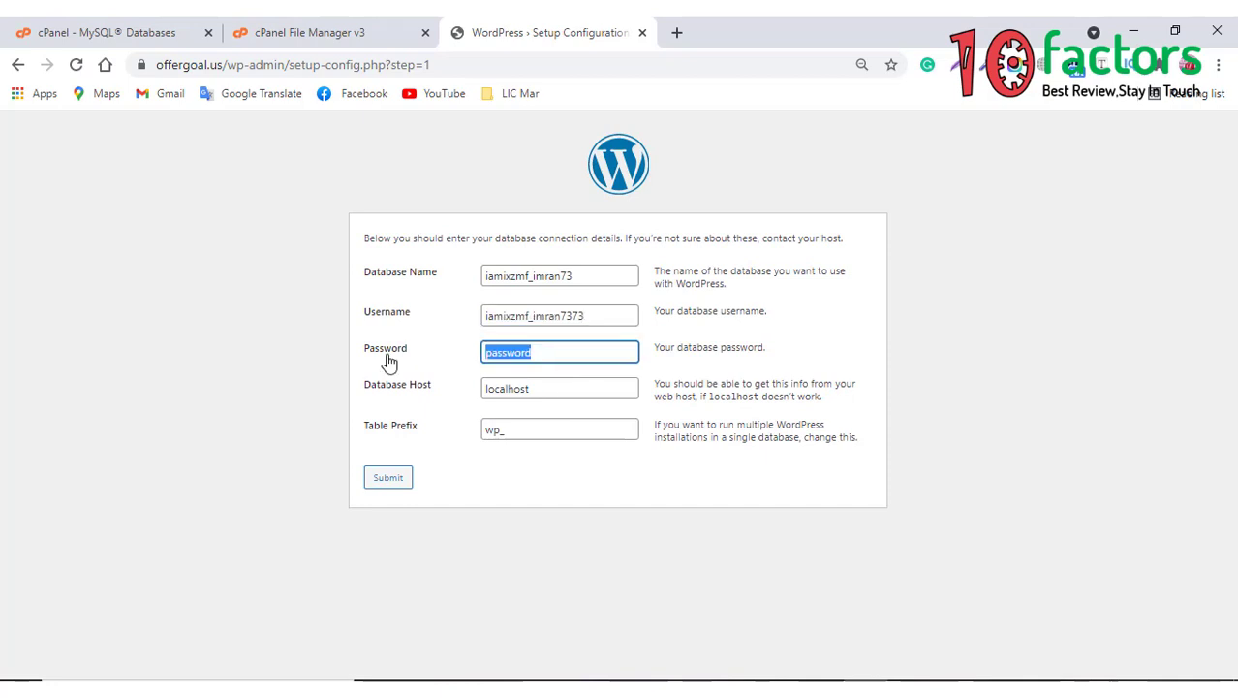
pyautogui.click(621, 680)
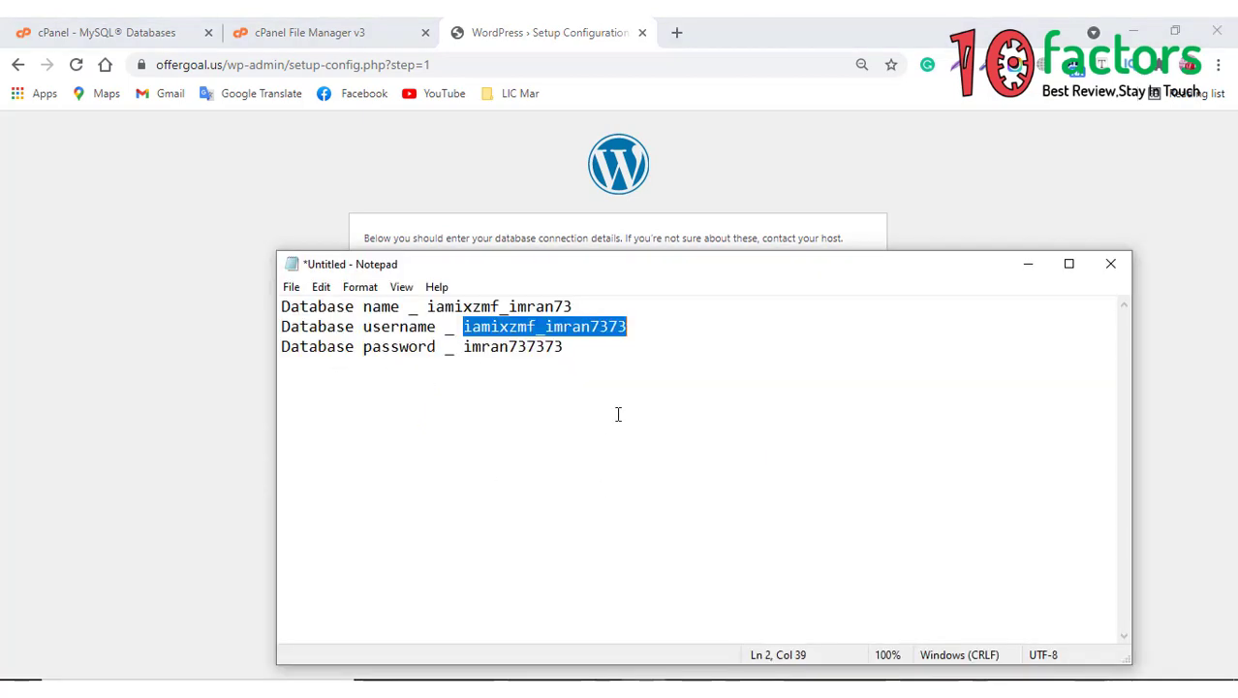
pyautogui.doubleClick(552, 349)
pyautogui.rightClick(553, 361)
pyautogui.click(543, 406)
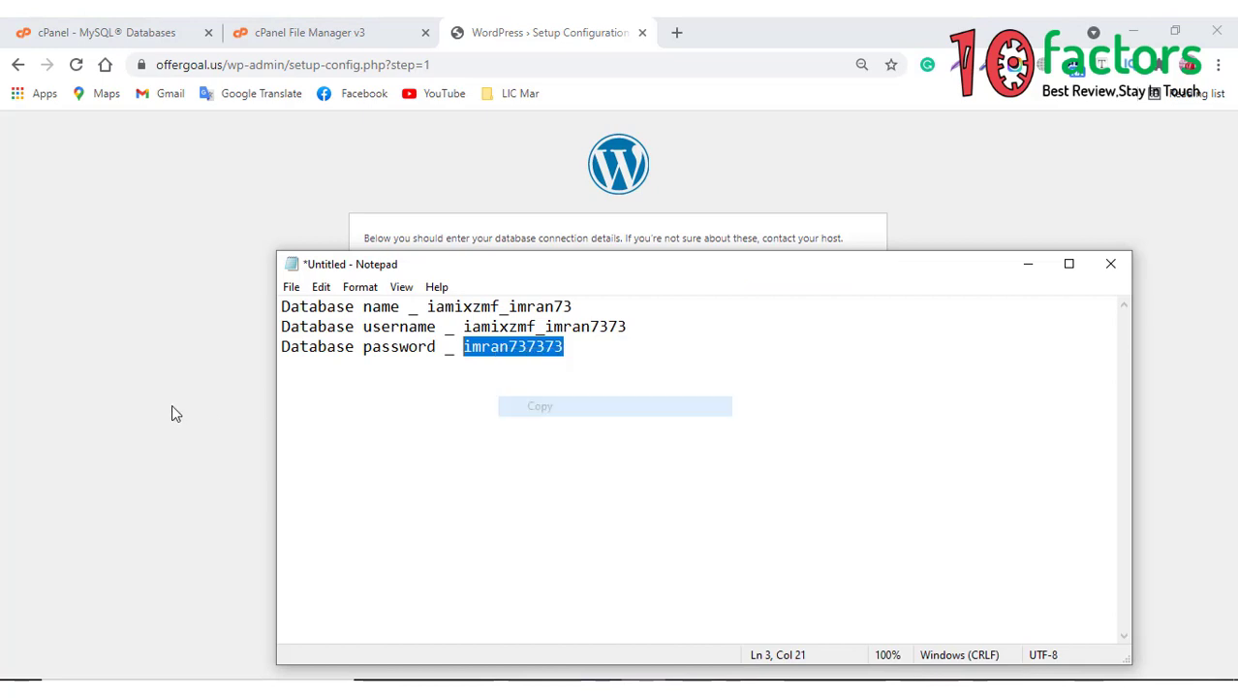
pyautogui.click(171, 414)
pyautogui.moveTo(585, 352); pyautogui.dragTo(444, 352)
pyautogui.hotkey('ctrl', 'v')
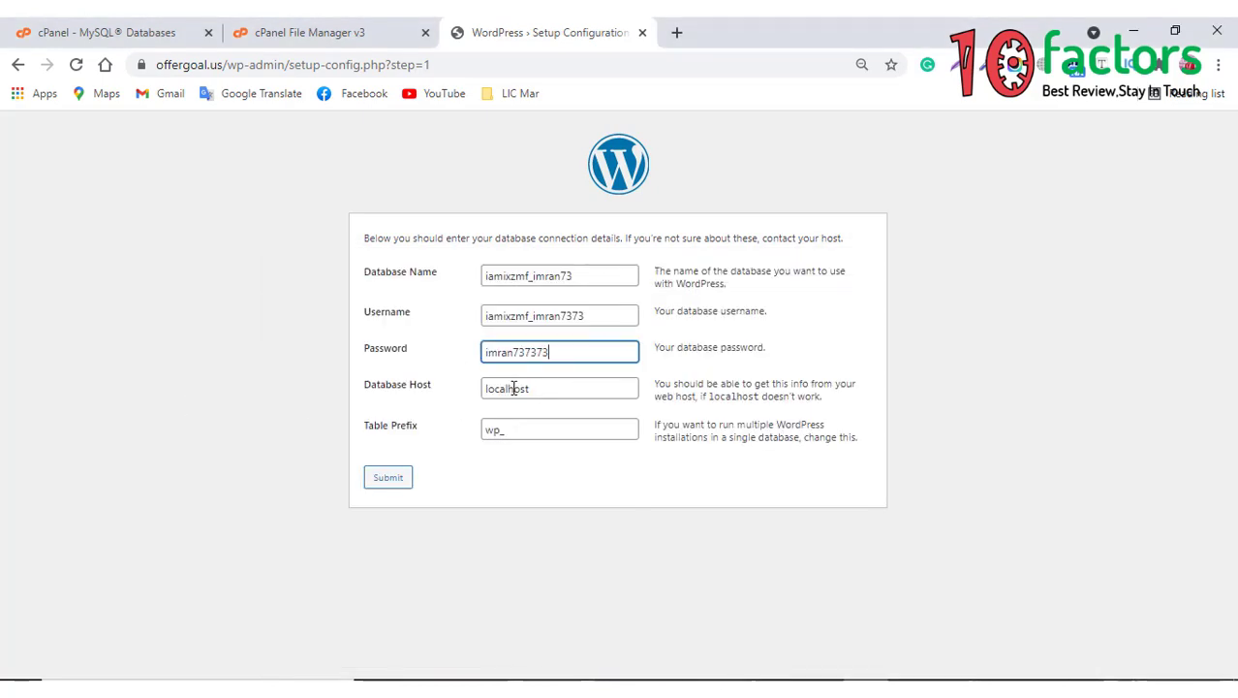
pyautogui.click(388, 479)
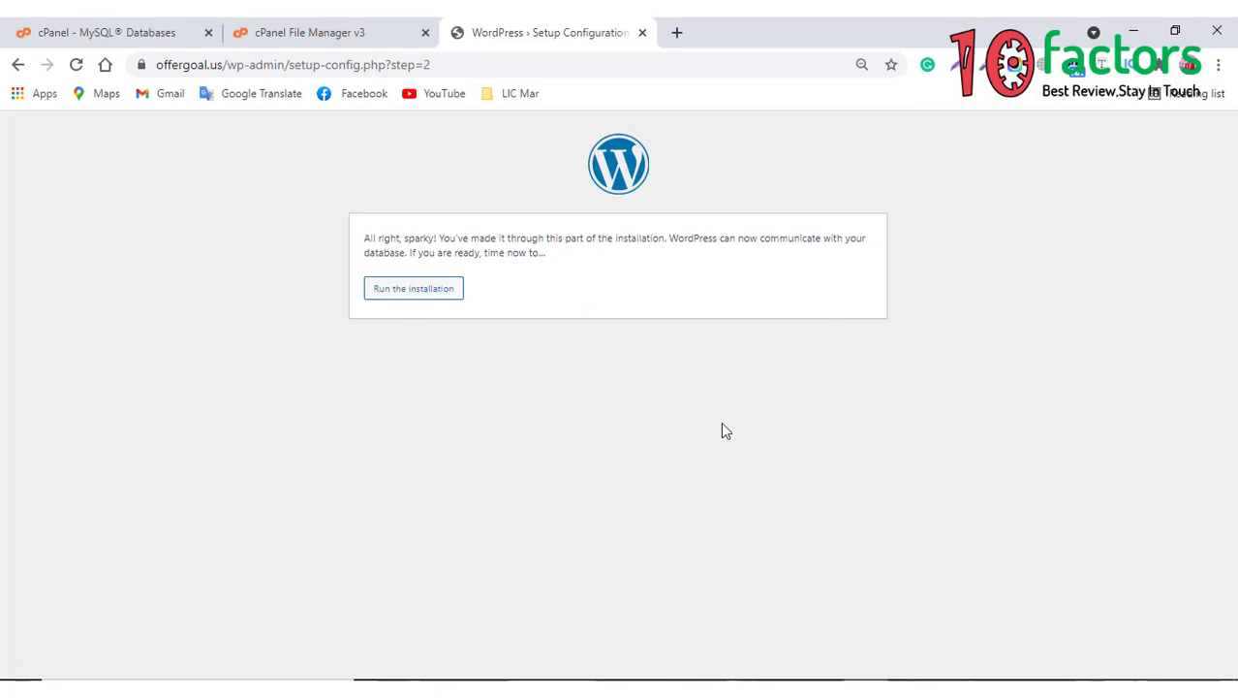
# - Run the installation, set the site title to 'best site', and fill the admin username
pyautogui.click(416, 291)
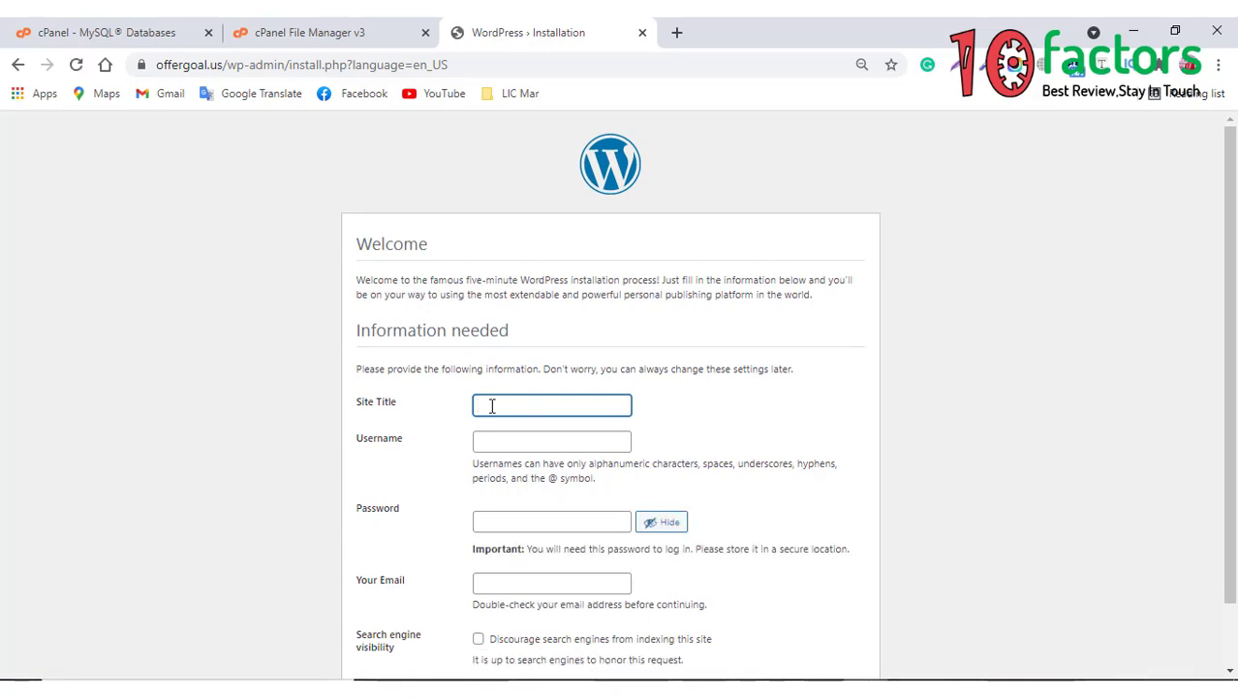
pyautogui.write('be')
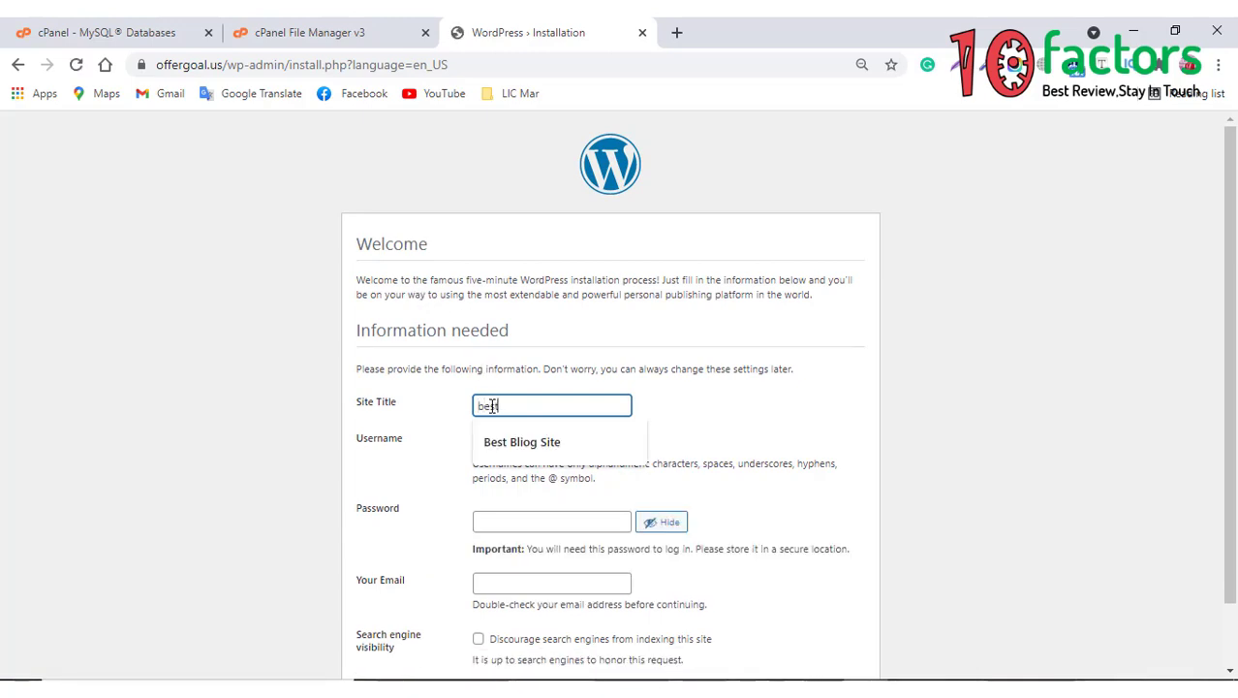
pyautogui.write('st')
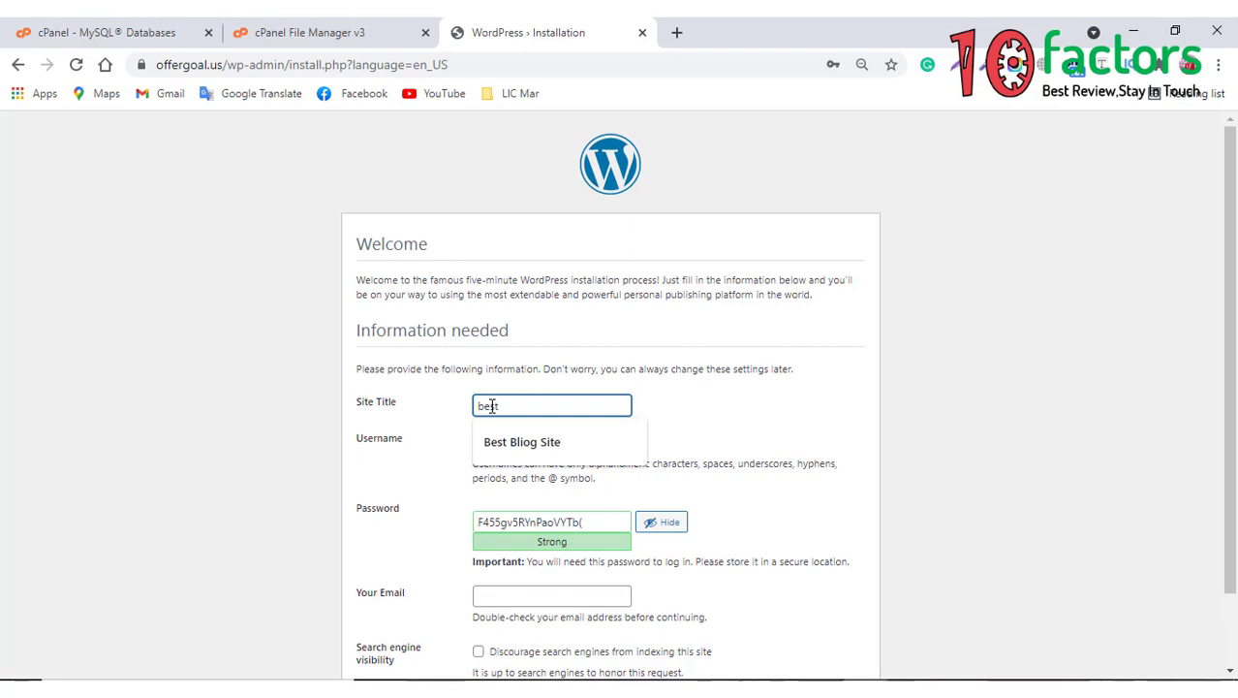
pyautogui.write(' site')
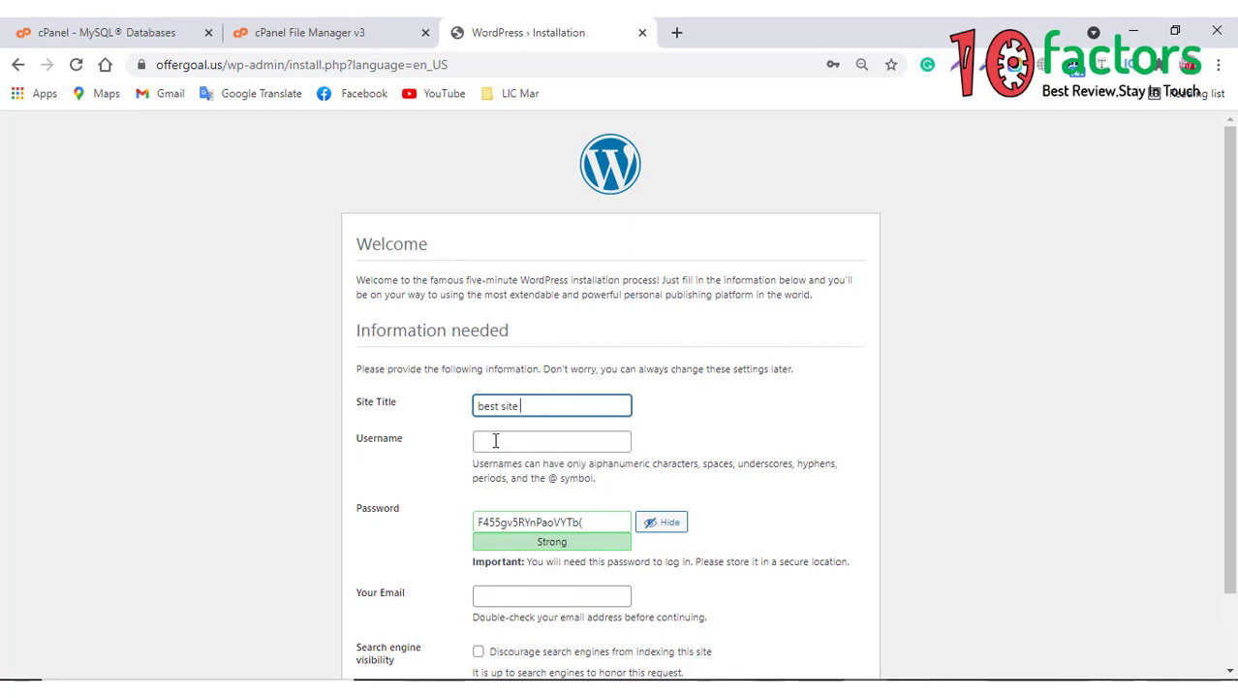
pyautogui.click(495, 439)
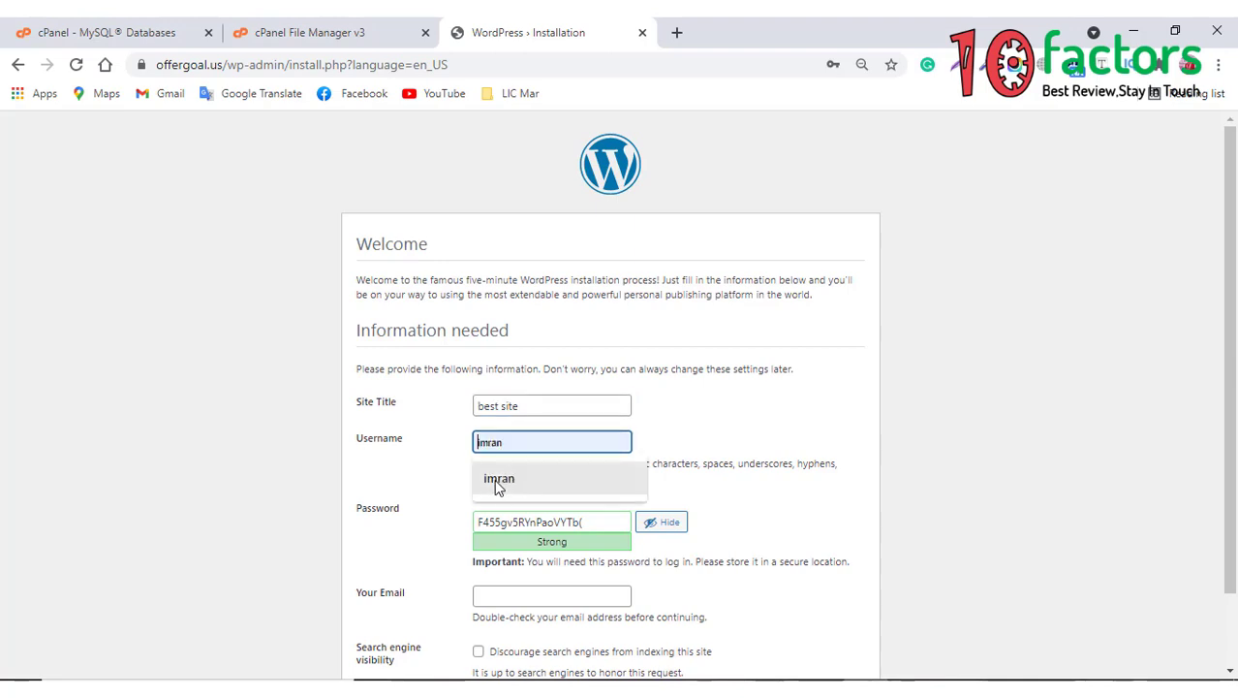
pyautogui.click(497, 479)
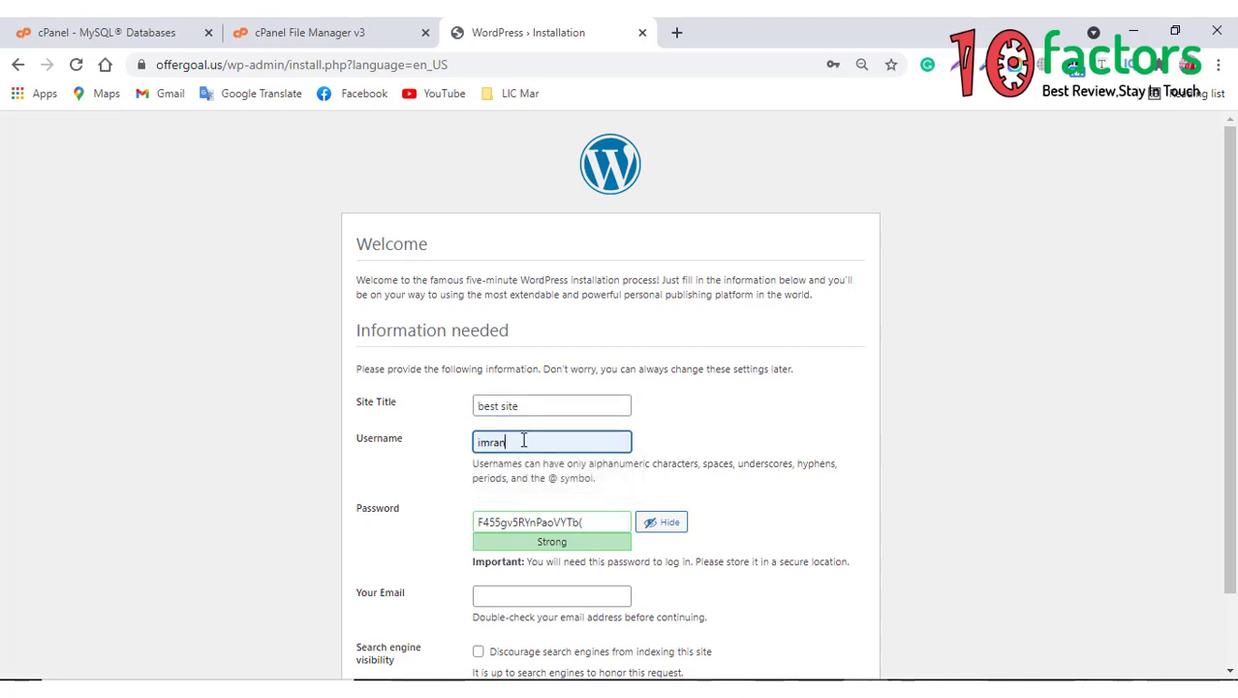
# - Replace the generated password with a custom weak one, confirm its use, and fill the admin e-mail
pyautogui.scroll(-1, 667, 404)
pyautogui.moveTo(588, 437); pyautogui.dragTo(408, 443)
pyautogui.press('BackSpace')
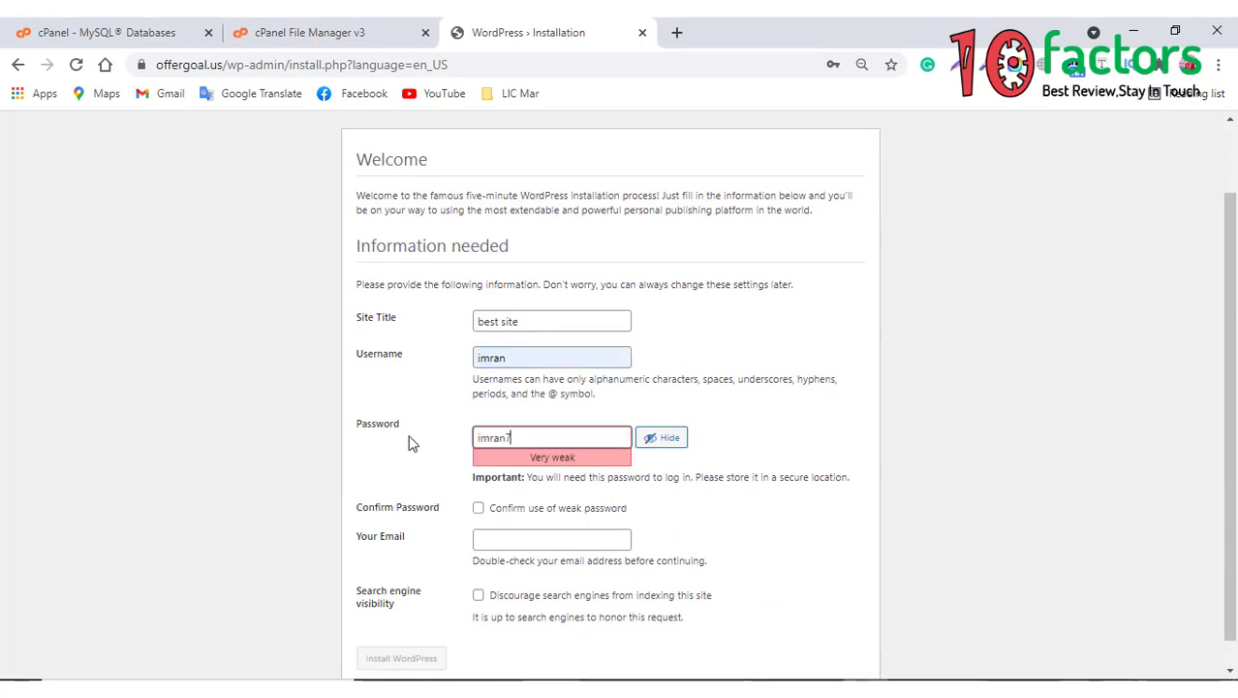
pyautogui.click(477, 507)
pyautogui.scroll(-1, 514, 494)
pyautogui.click(513, 509)
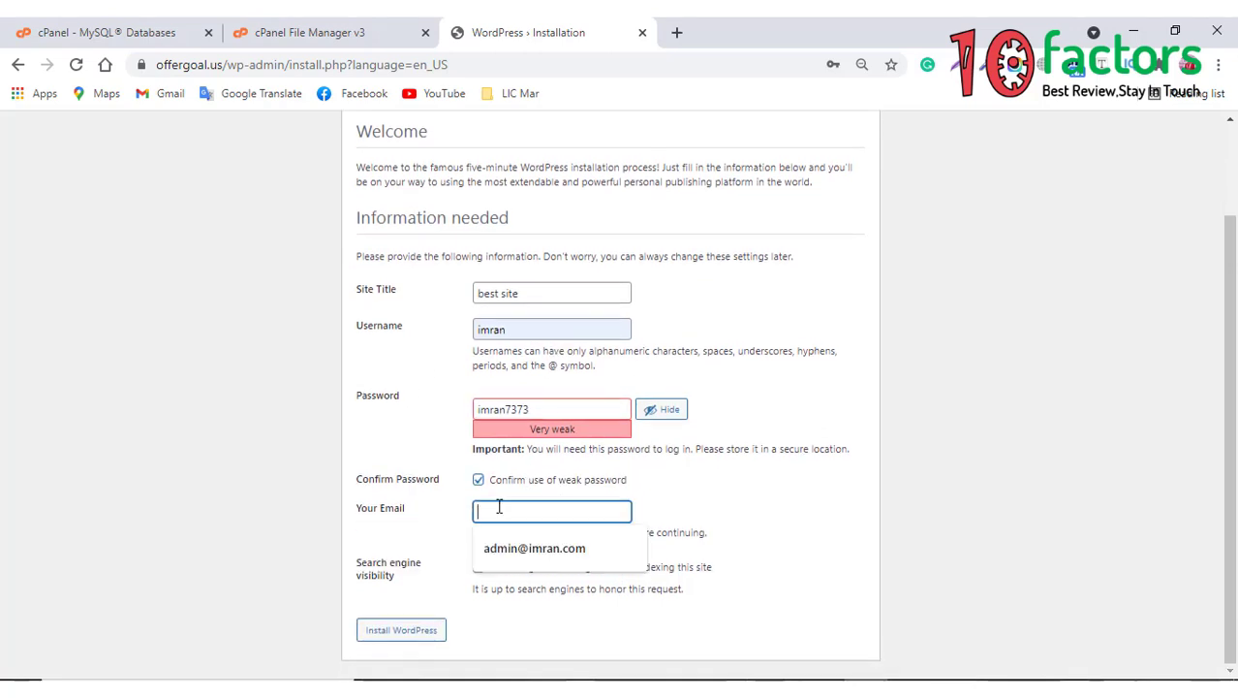
pyautogui.click(533, 548)
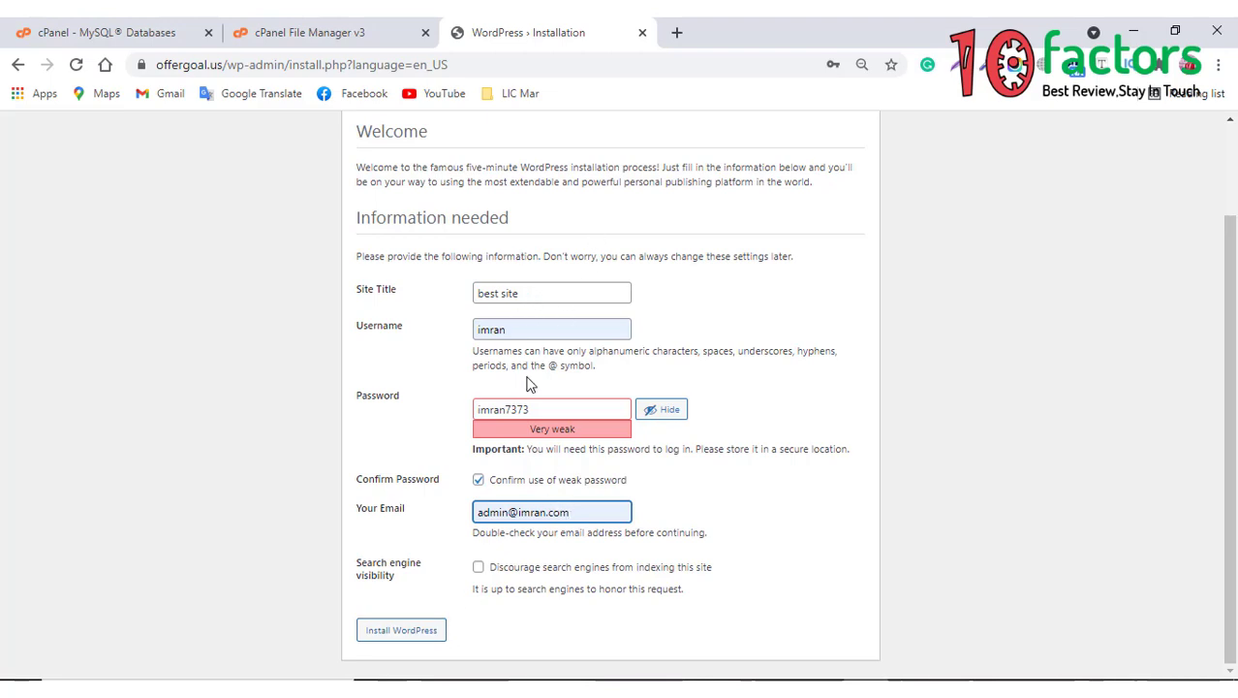
# - Review the chosen username and password, then install WordPress
pyautogui.click(533, 331)
pyautogui.moveTo(471, 332); pyautogui.dragTo(471, 432)
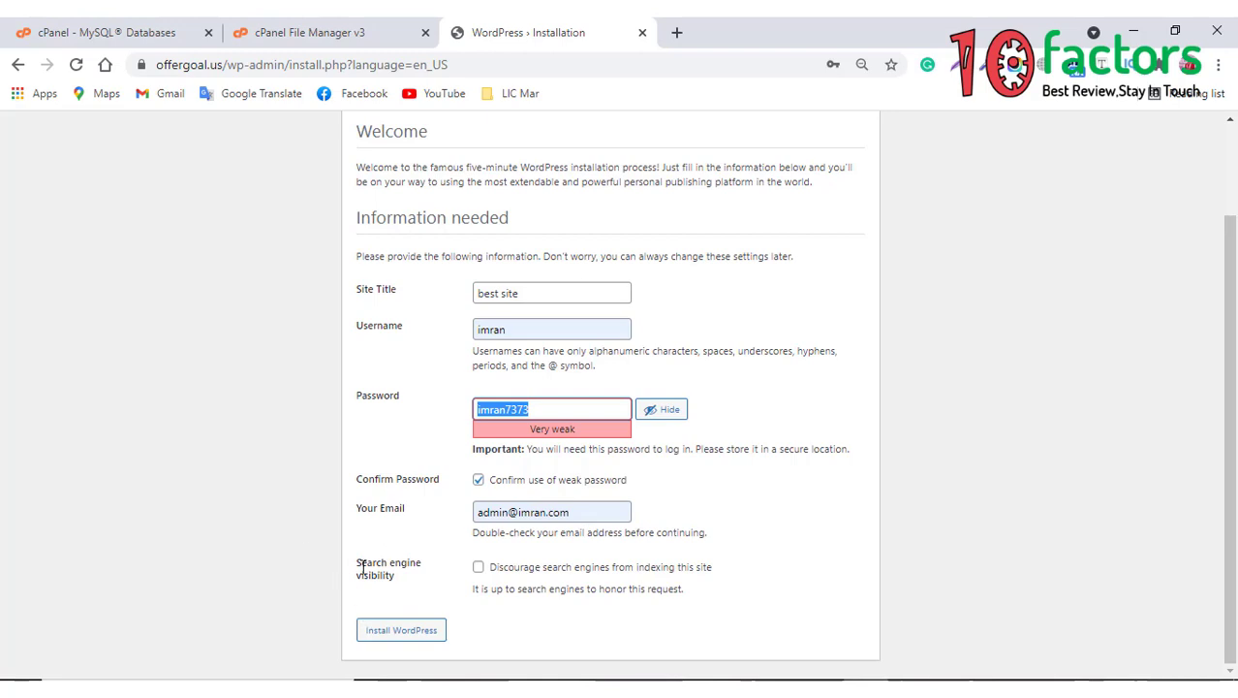
pyautogui.scroll(2, 548, 213)
pyautogui.scroll(-2, 548, 213)
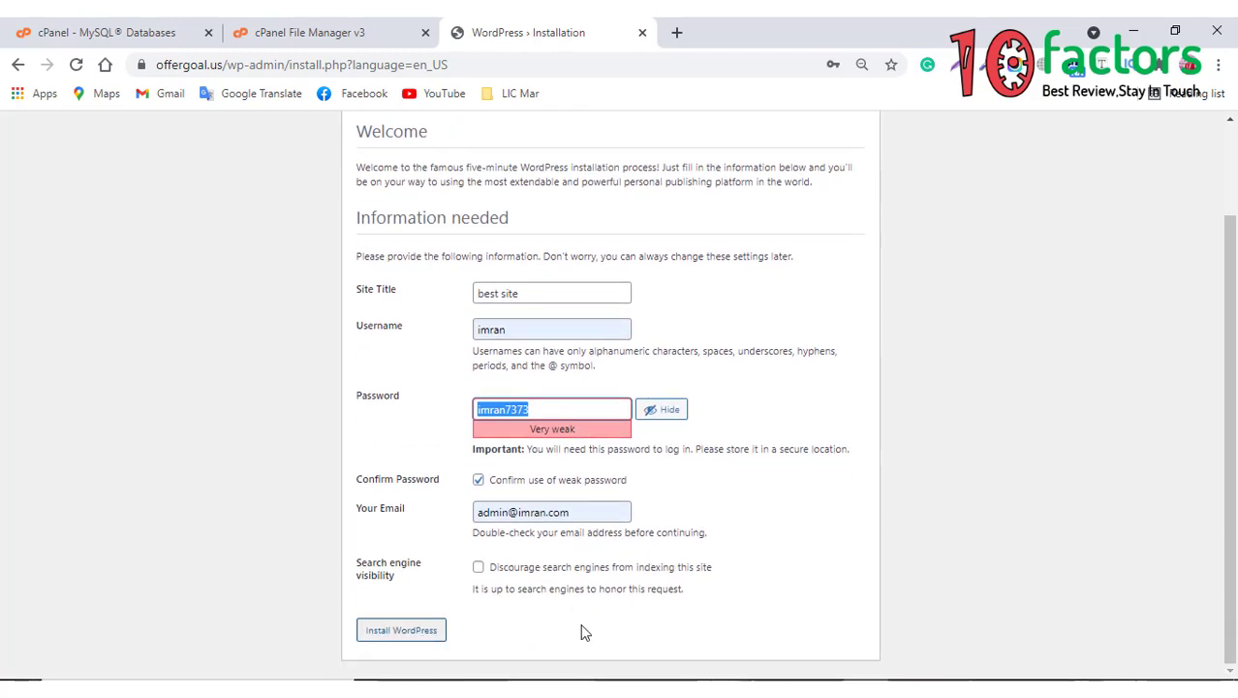
pyautogui.scroll(2, 566, 201)
pyautogui.scroll(-2, 683, 221)
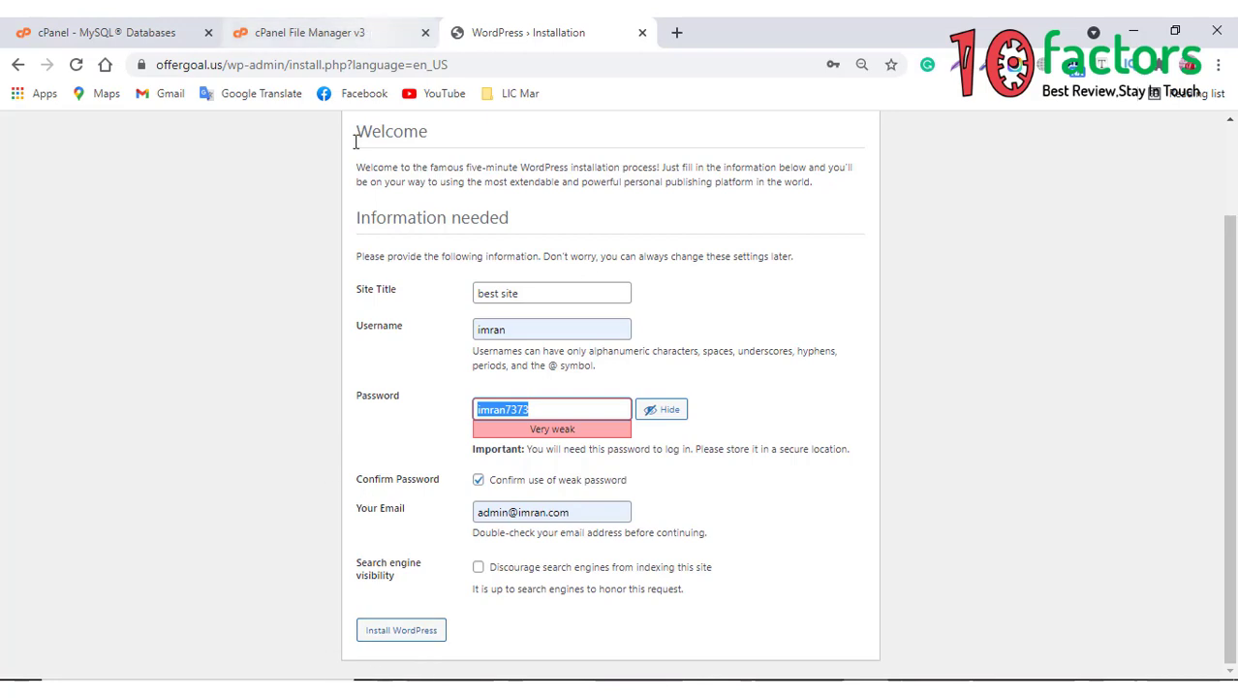
pyautogui.click(412, 634)
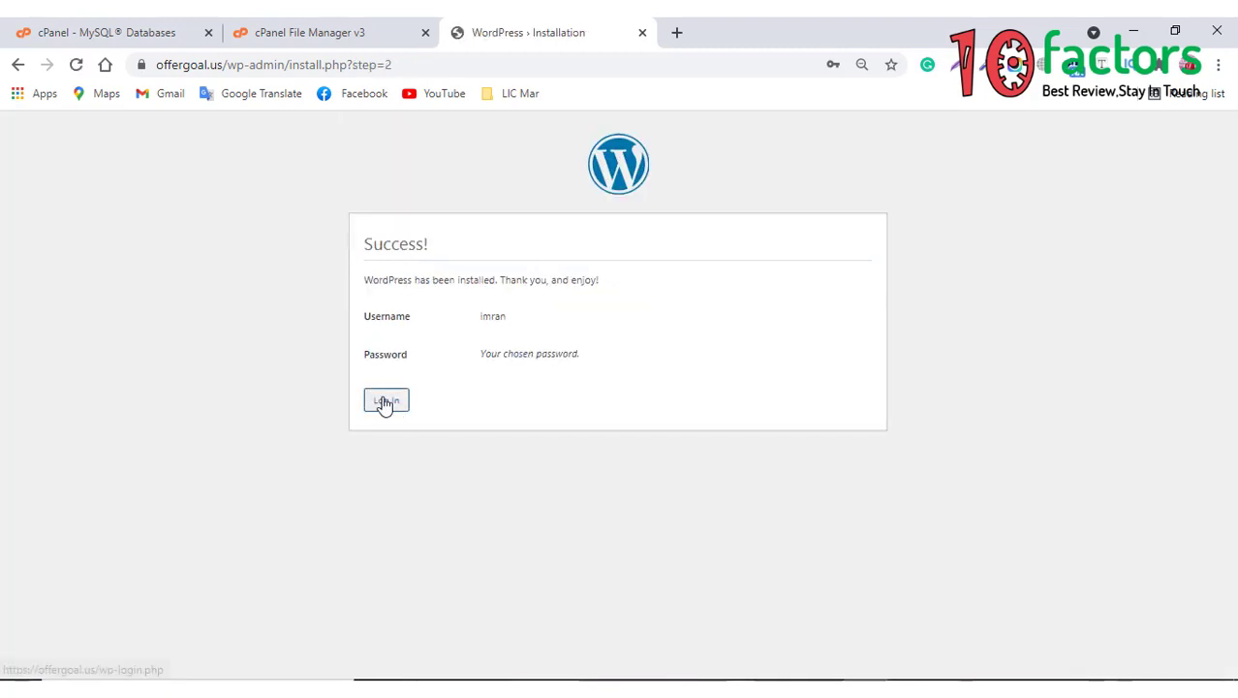
# - Log in with the saved admin username and the account password to reach the dashboard
pyautogui.click(386, 402)
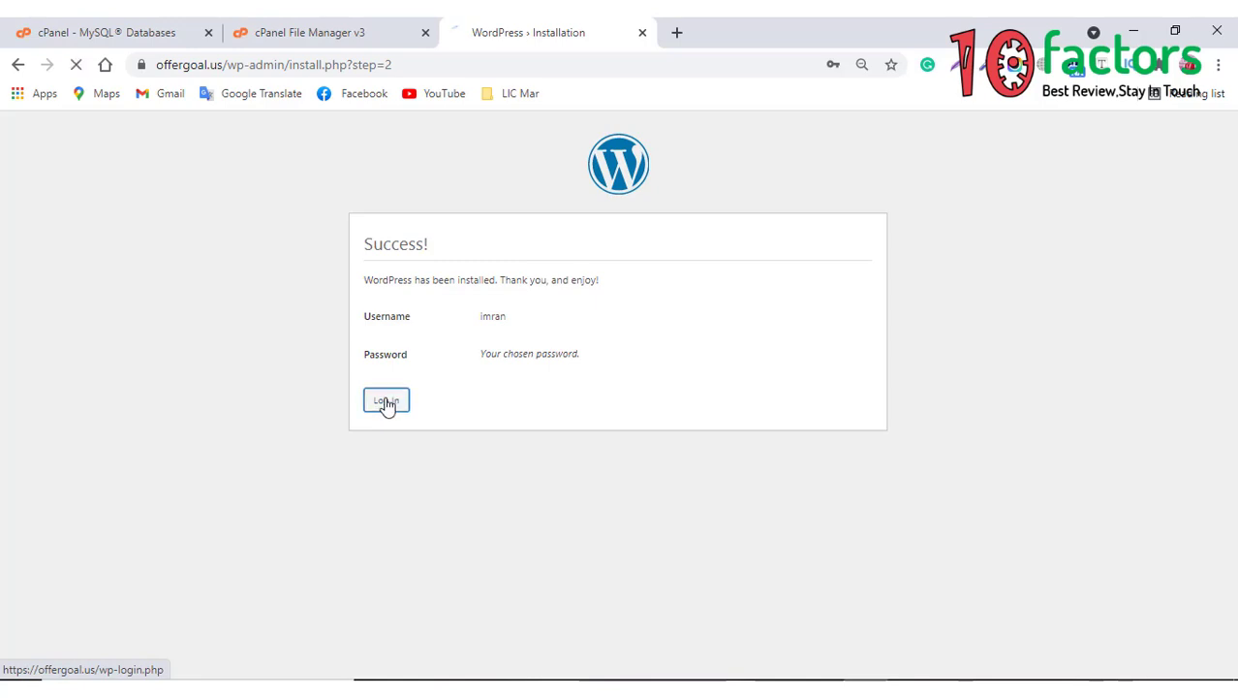
pyautogui.click(547, 339)
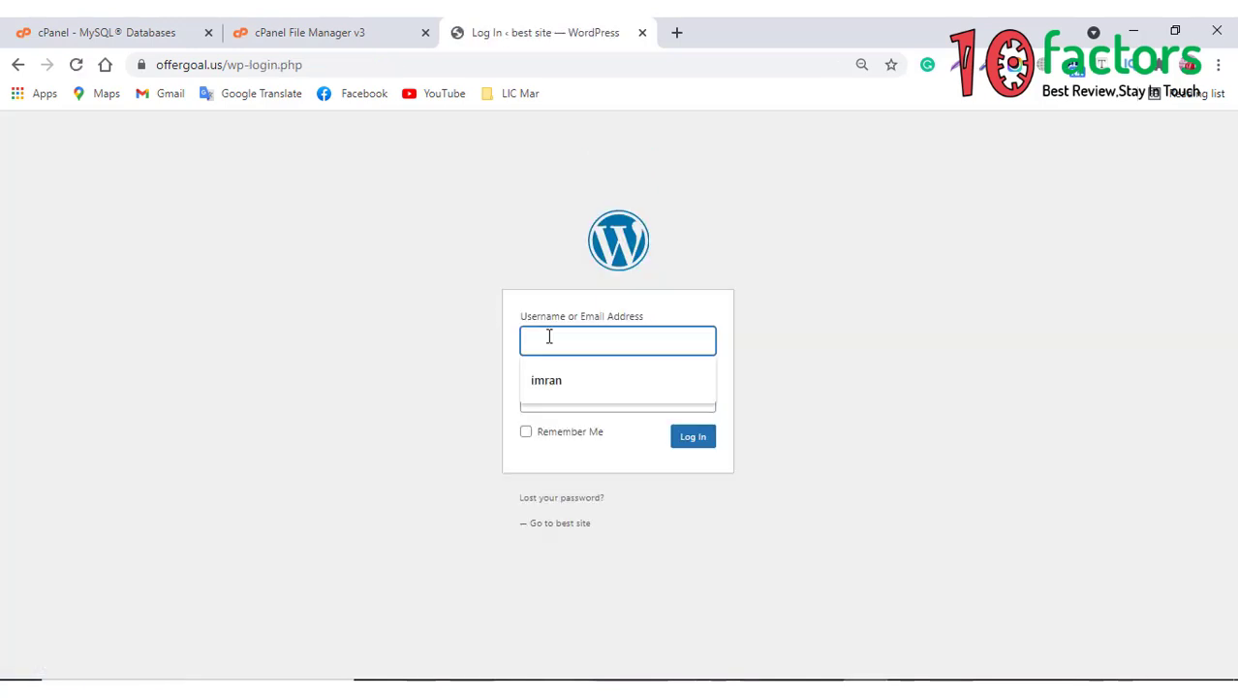
pyautogui.click(575, 383)
pyautogui.click(554, 393)
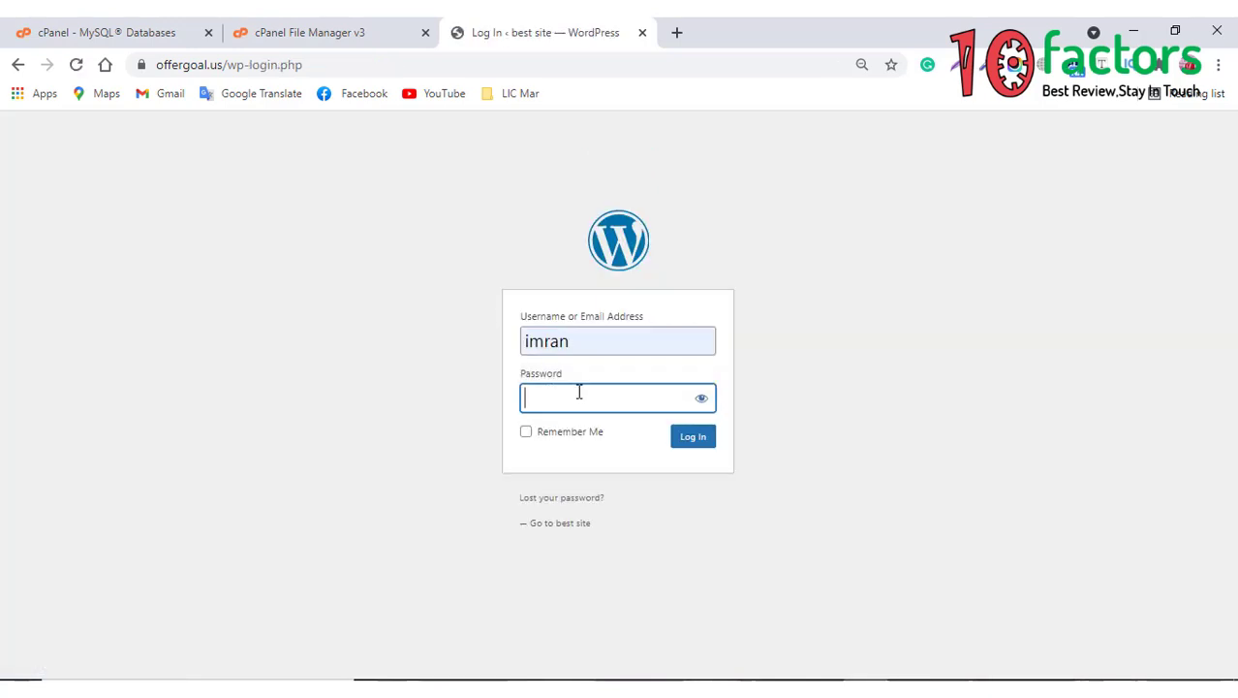
pyautogui.write('••••••••••')
pyautogui.click(691, 441)
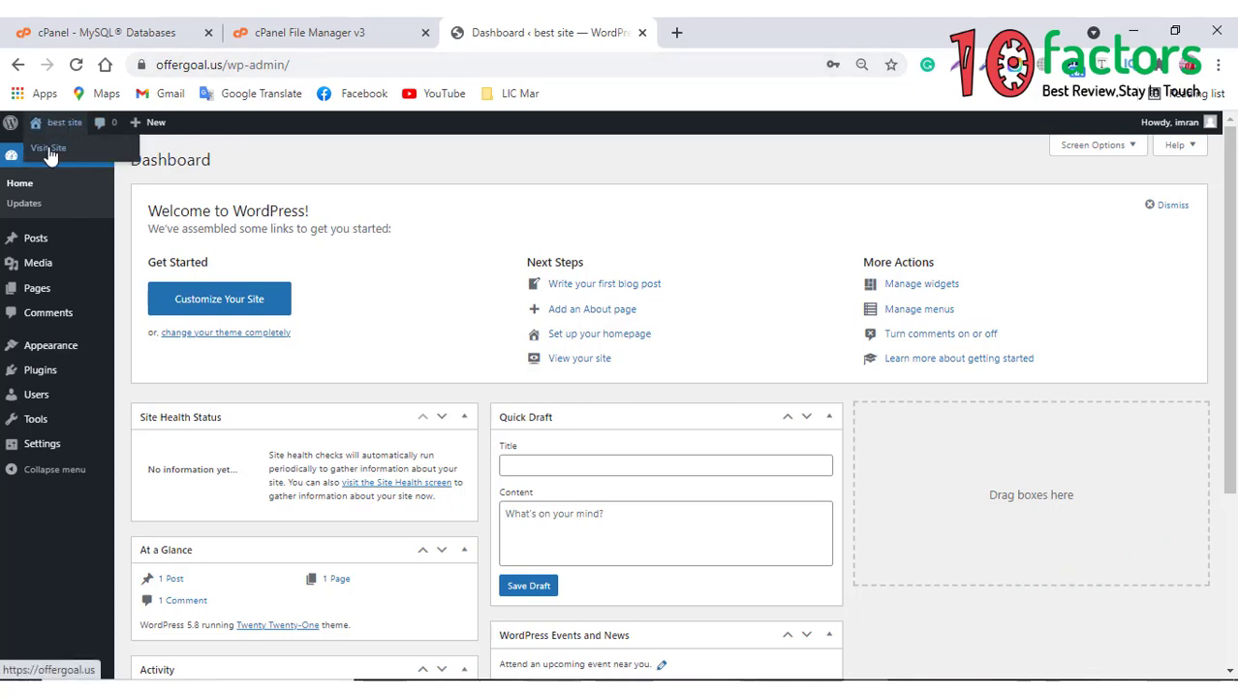
pyautogui.click(49, 147)
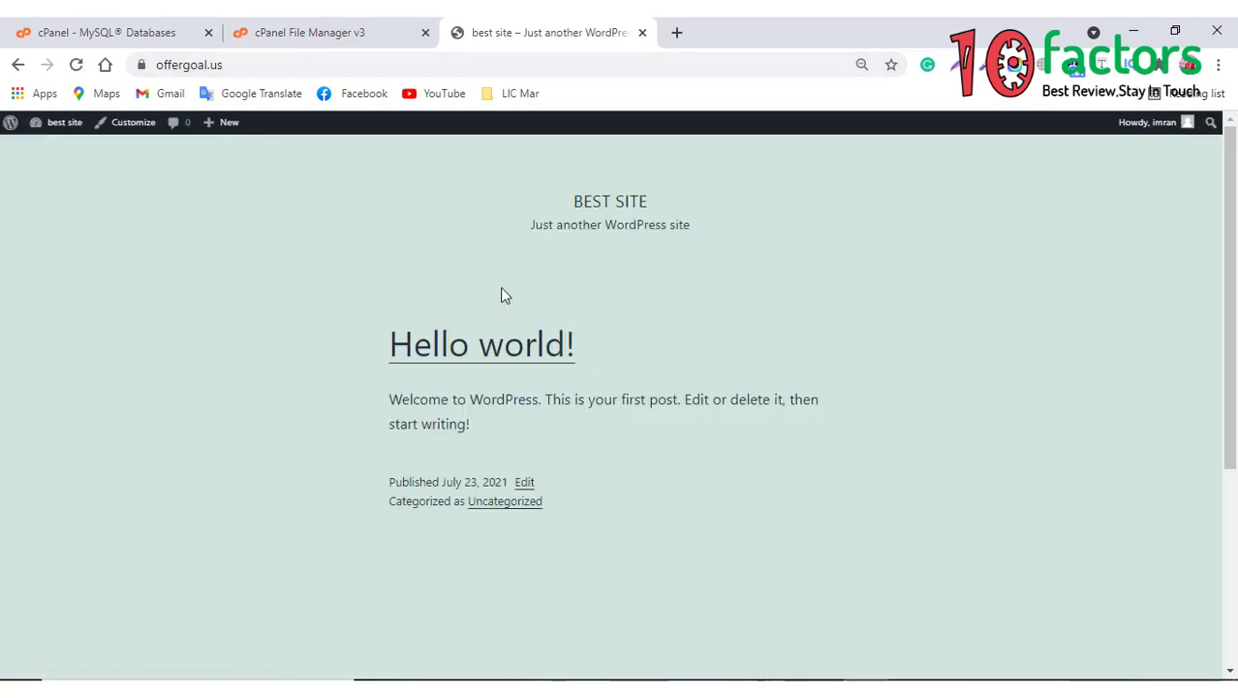
pyautogui.click(250, 62)
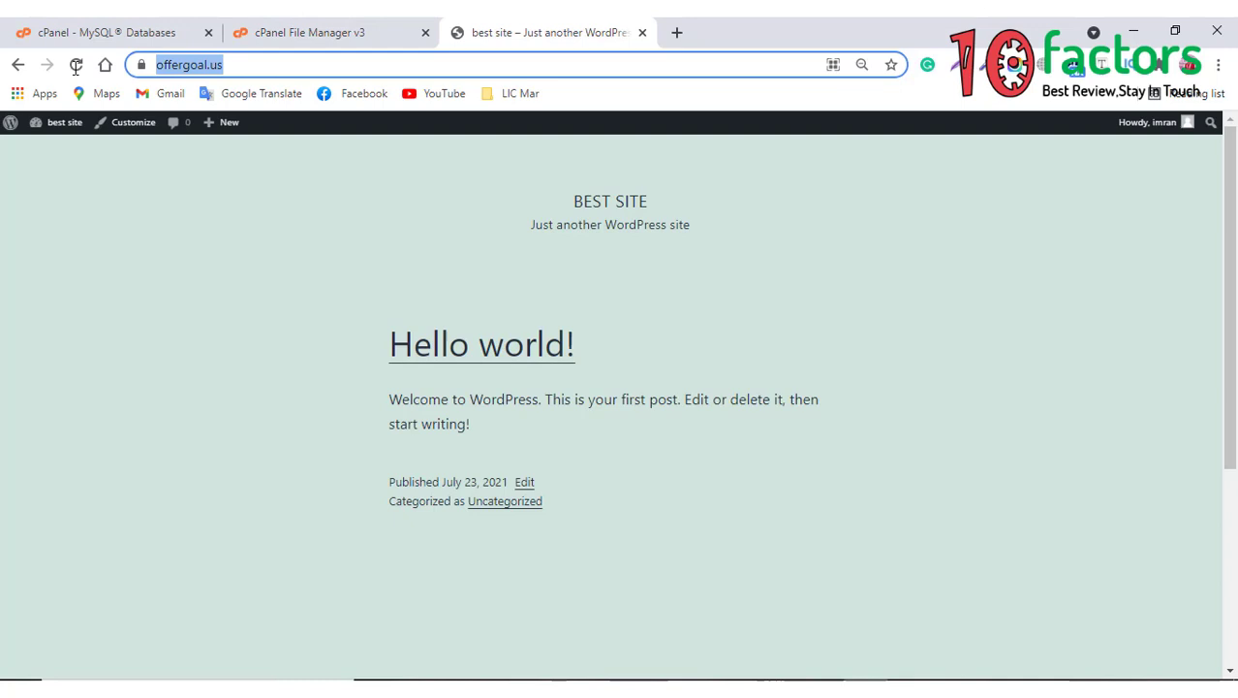
pyautogui.click(242, 63)
pyautogui.hotkey('ctrl', 'a')
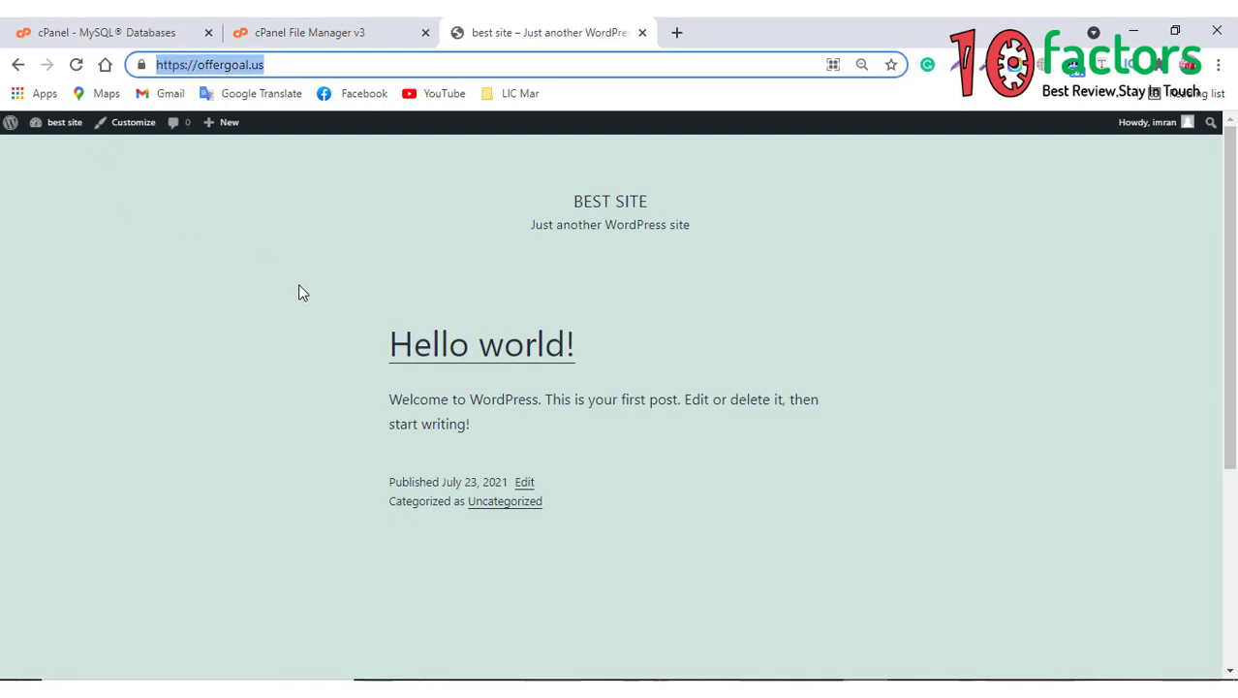
pyautogui.scroll(-3, 620, 291)
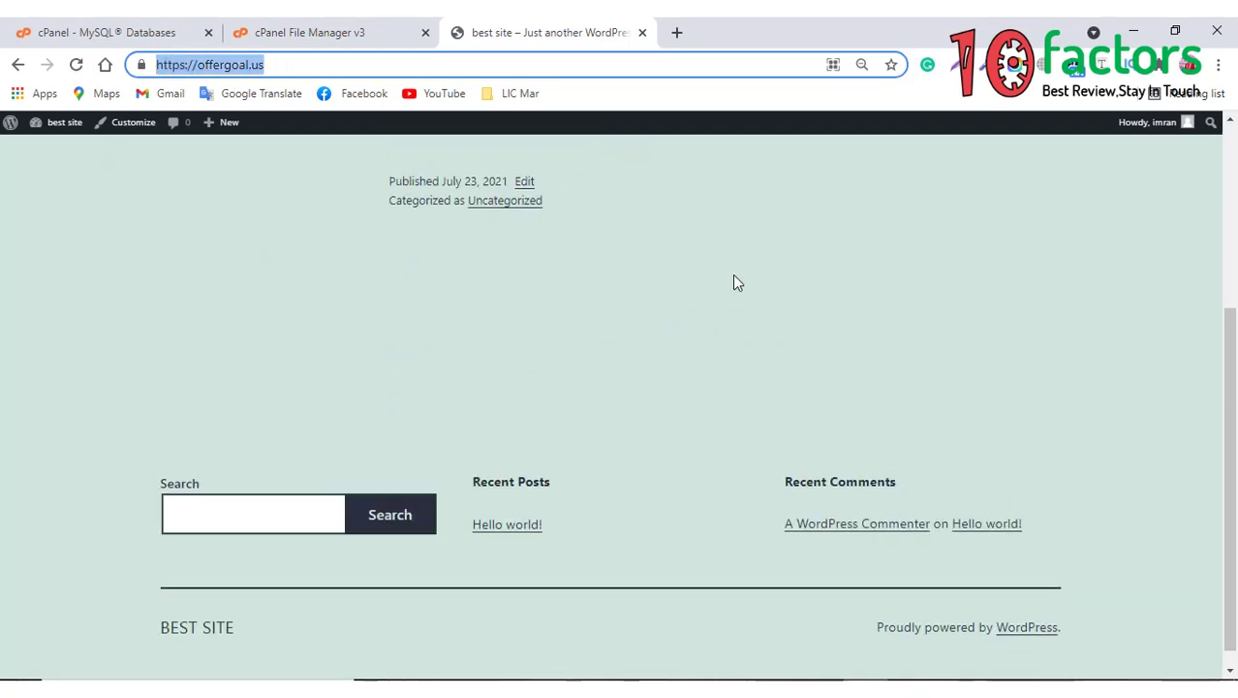
pyautogui.scroll(3, 763, 378)
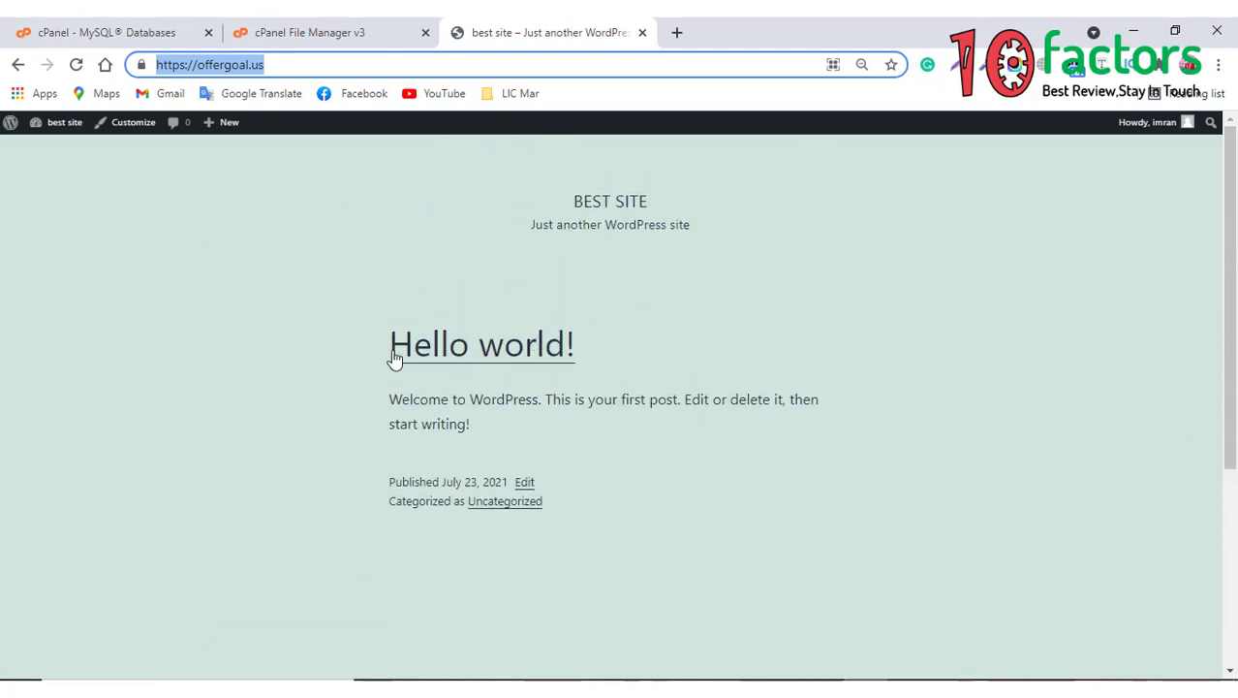
pyautogui.click(638, 263)
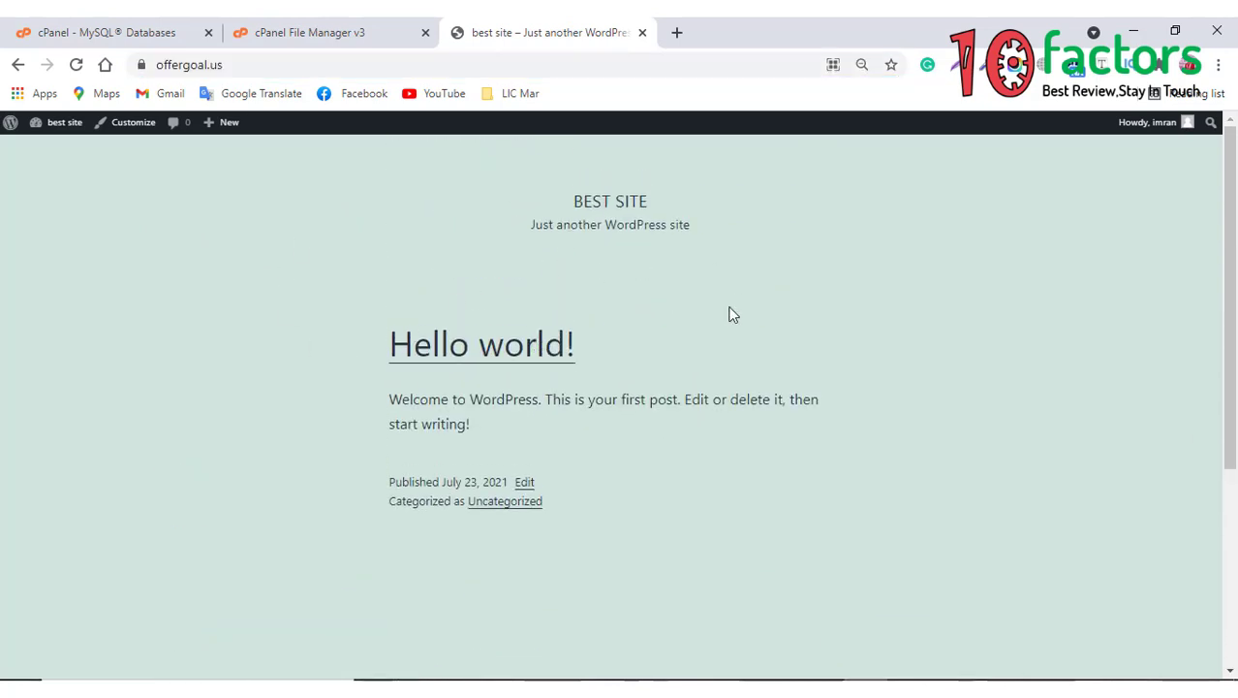